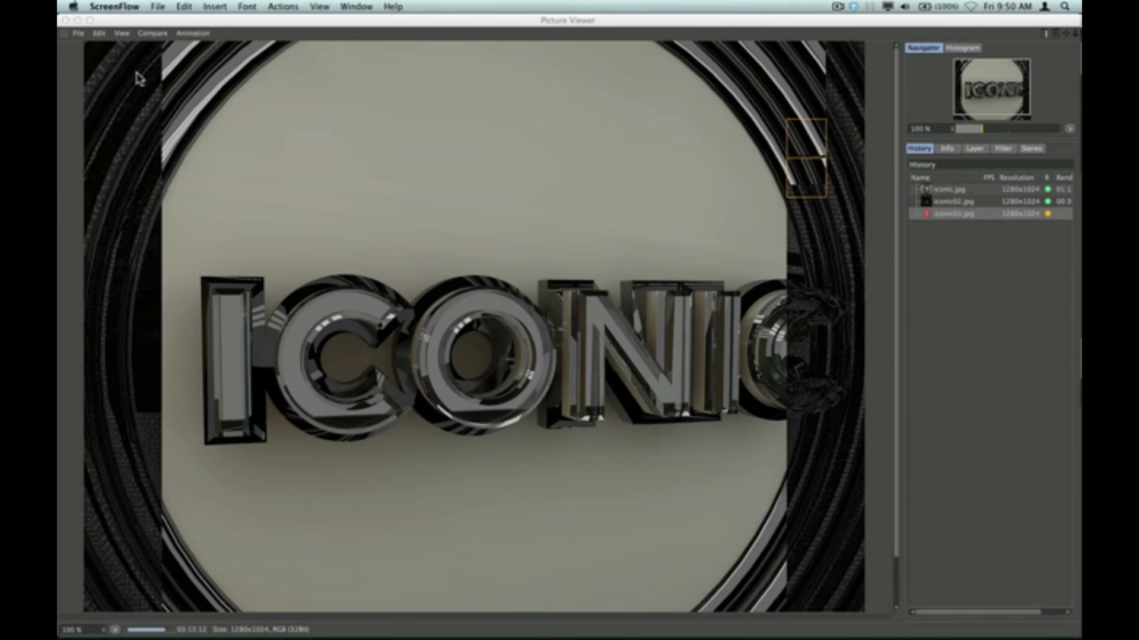
- Switch to CINEMA 4D and reveal the iconic.c4d scene by minimizing the Picture Viewer window
{"action": "mouse_move", "coordinate": [670, 637]}
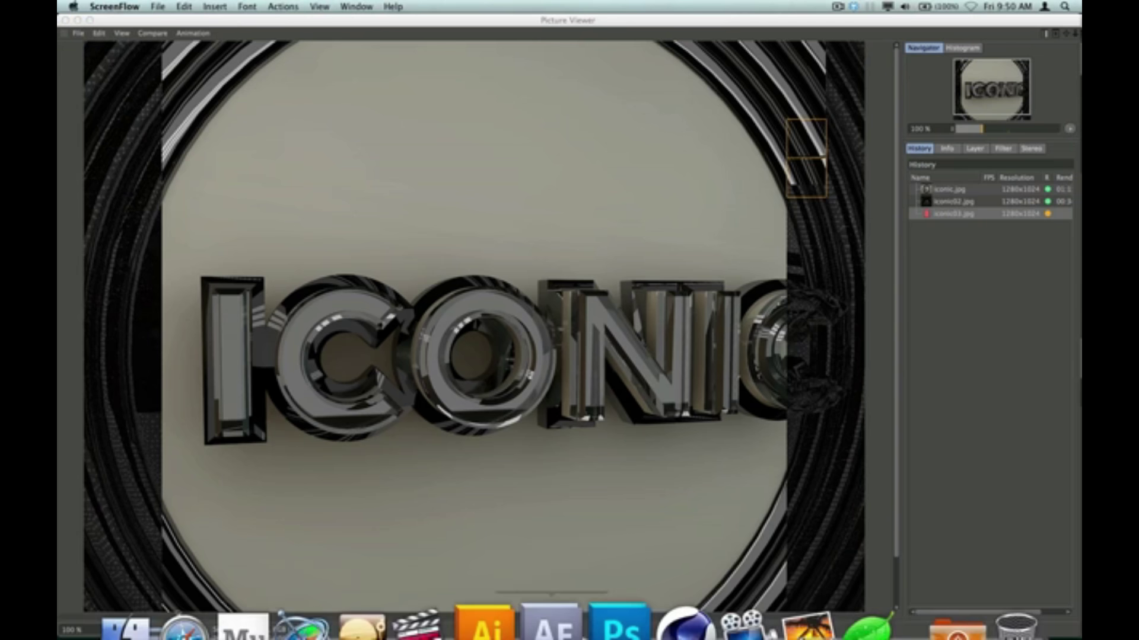
{"action": "right_click", "coordinate": [685, 605]}
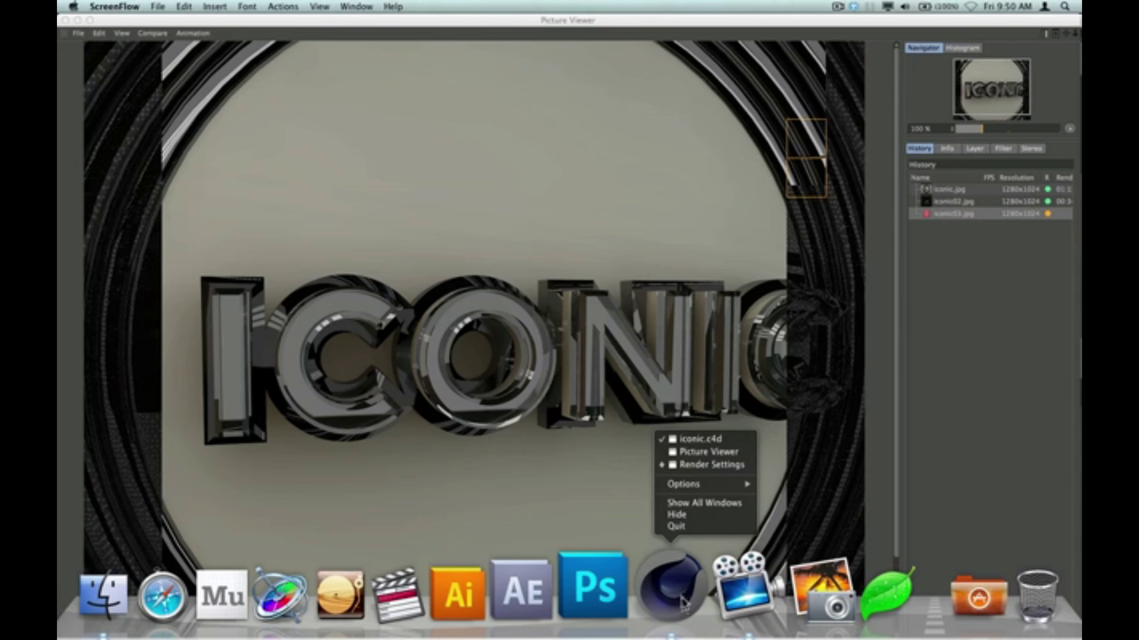
{"action": "left_click", "coordinate": [686, 440]}
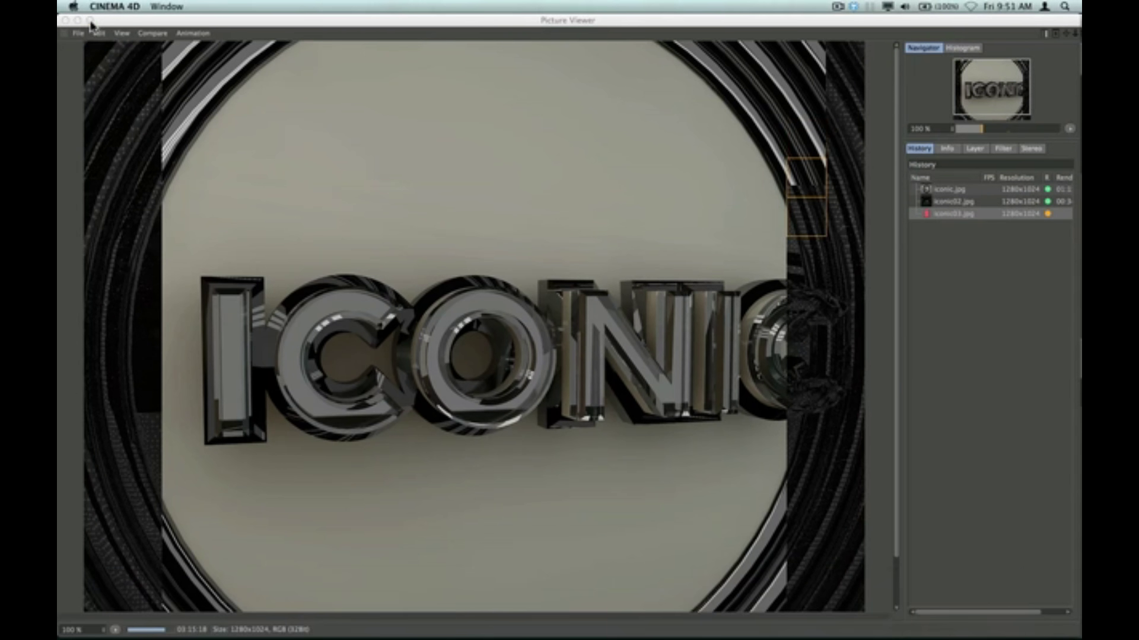
{"action": "left_click", "coordinate": [77, 20]}
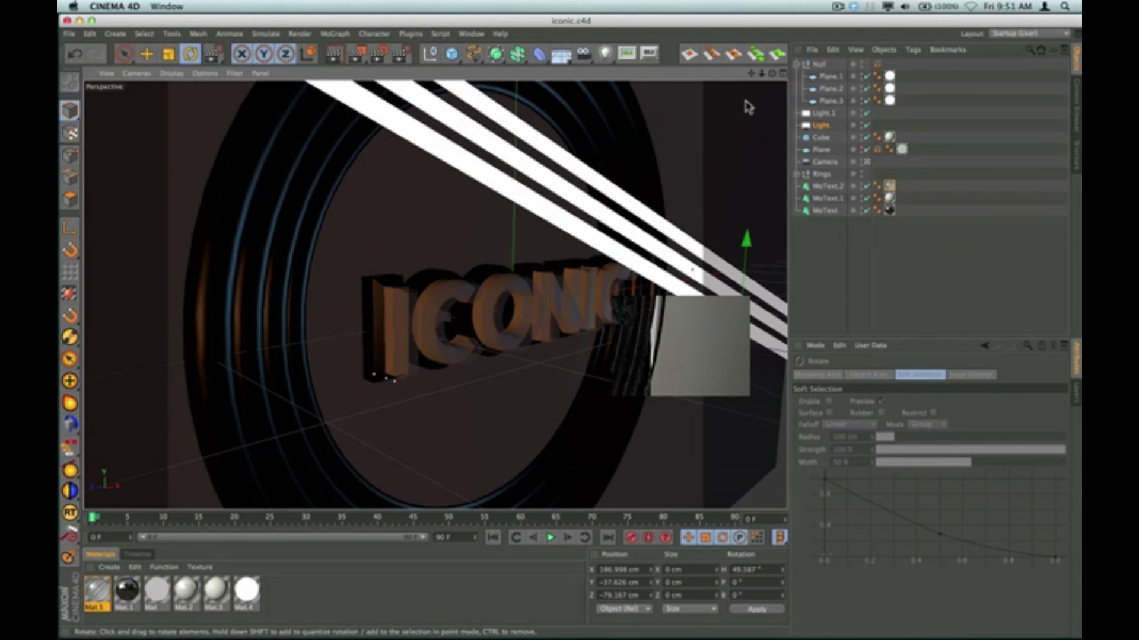
- Examine the scene layout and the luminance settings of the white Mat.4 material
{"action": "left_click_drag", "start_coordinate": [771, 83], "coordinate": [435, 294], "text": "alt"}
{"action": "scroll", "coordinate": [632, 218], "scroll_direction": "down", "scroll_amount": 10}
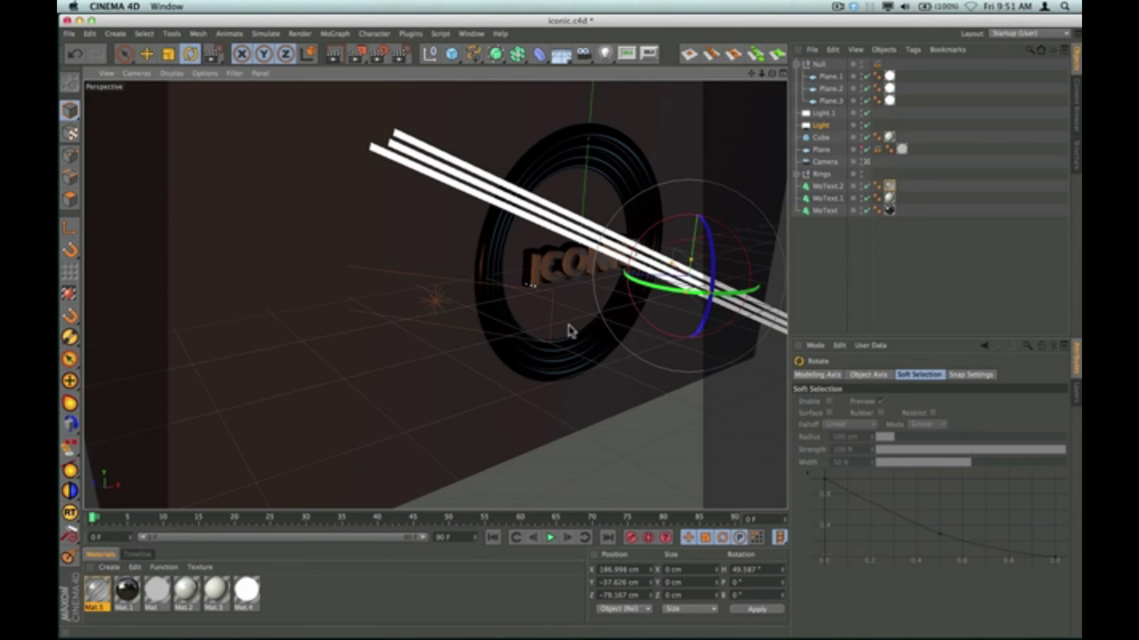
{"action": "left_click_drag", "start_coordinate": [570, 325], "coordinate": [477, 297], "text": "alt"}
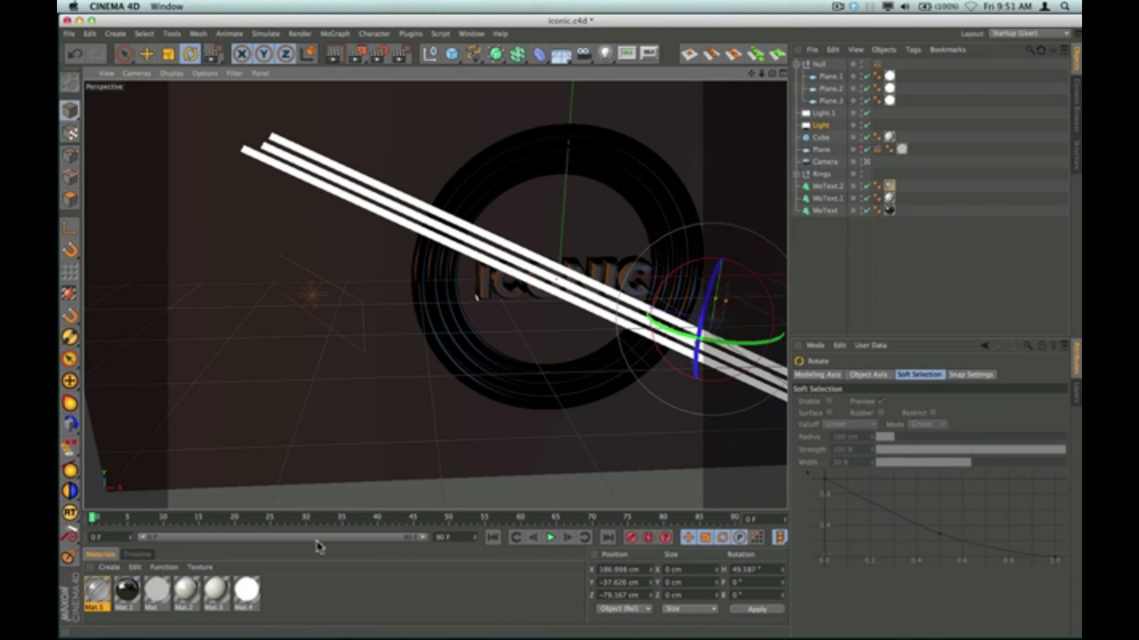
{"action": "double_click", "coordinate": [246, 591]}
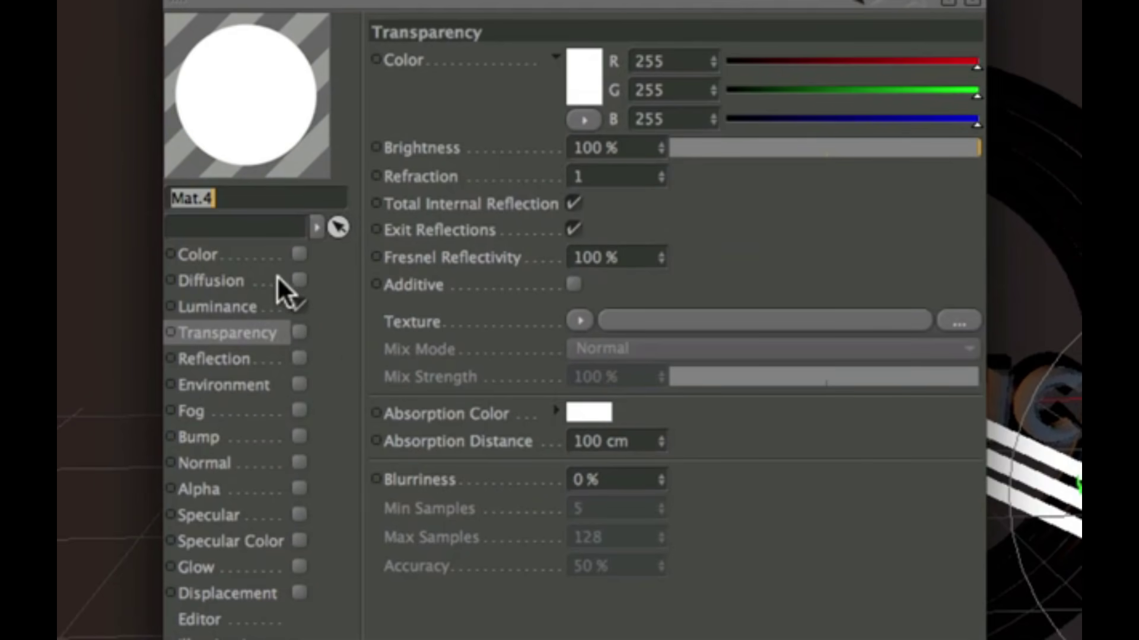
{"action": "left_click", "coordinate": [214, 306]}
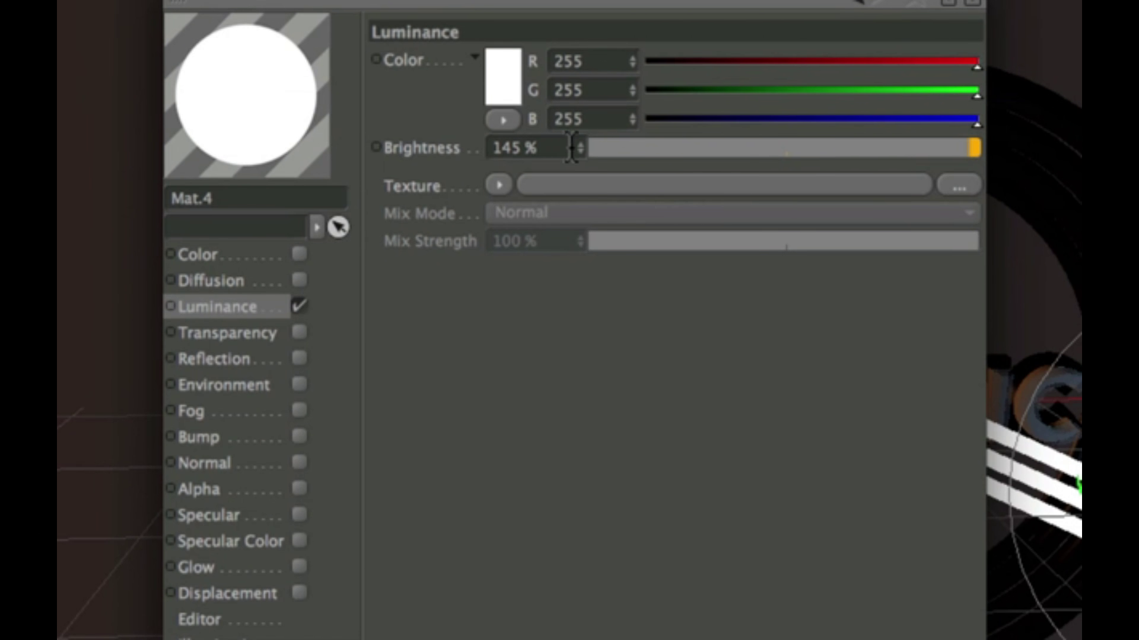
{"action": "left_click", "coordinate": [196, 3]}
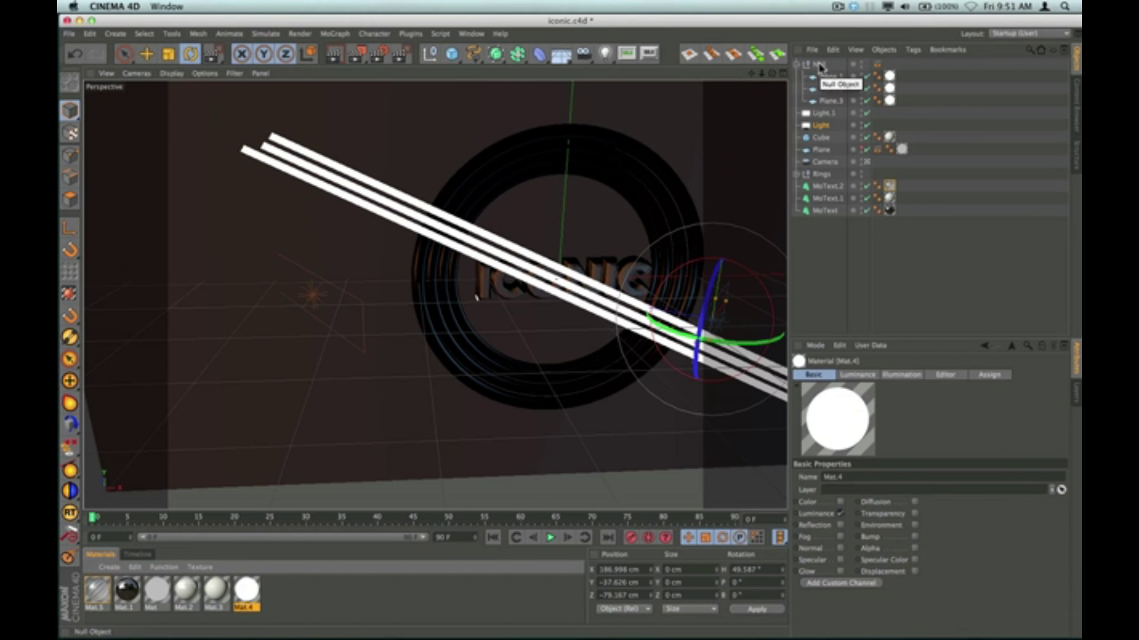
- Select the Null group and examine how its three white planes sit in front of the text and rings
{"action": "left_click", "coordinate": [819, 65]}
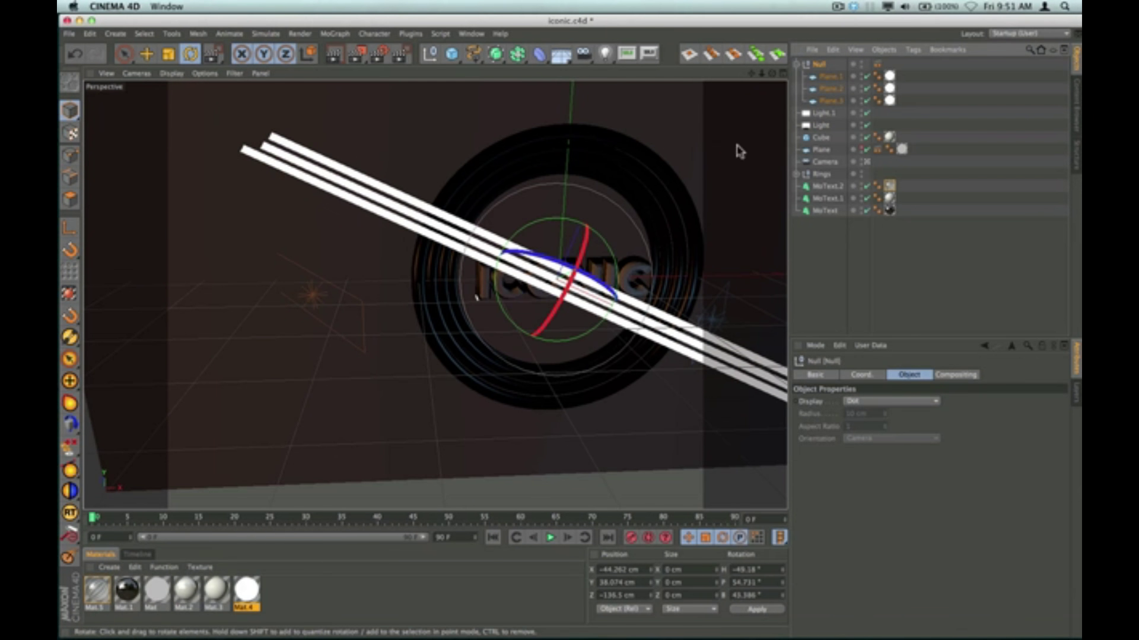
{"action": "left_click_drag", "start_coordinate": [772, 73], "coordinate": [747, 113]}
{"action": "left_click_drag", "start_coordinate": [435, 295], "coordinate": [434, 294]}
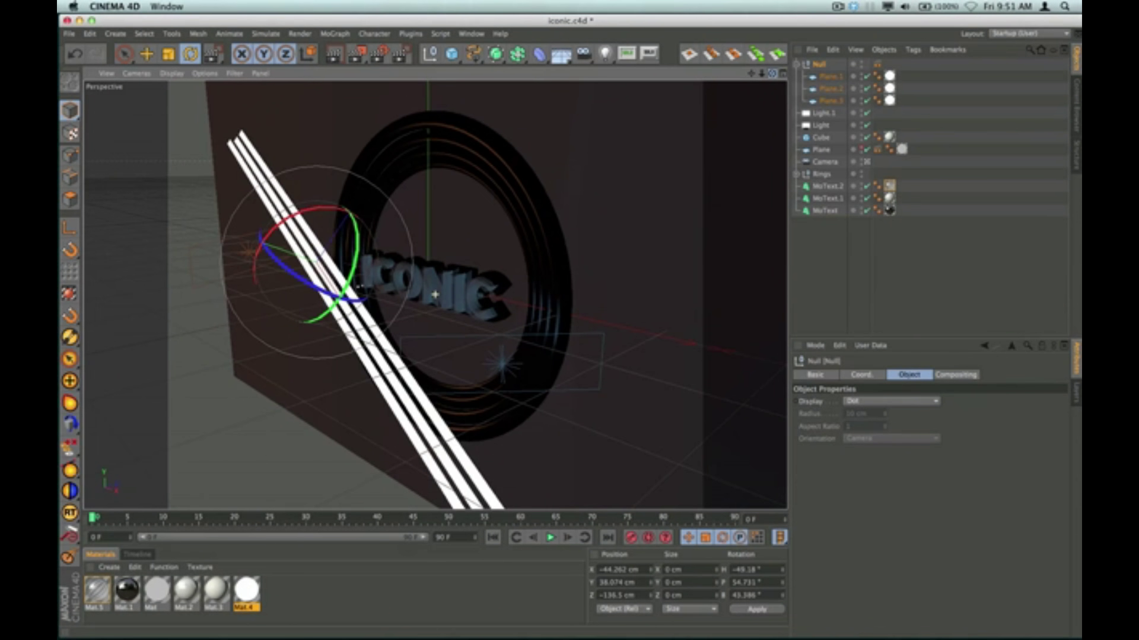
{"action": "left_click_drag", "start_coordinate": [435, 294], "coordinate": [435, 294], "text": "alt"}
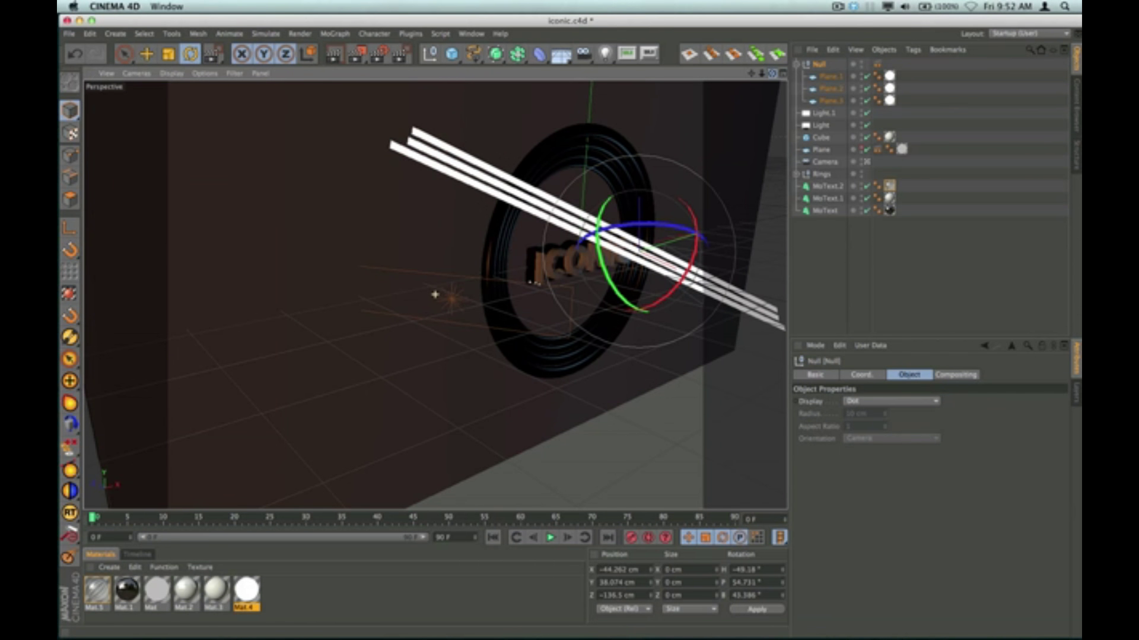
- Examine the general settings of Light.1 and Light and their placement around the ICONIC text
{"action": "left_click", "coordinate": [824, 118]}
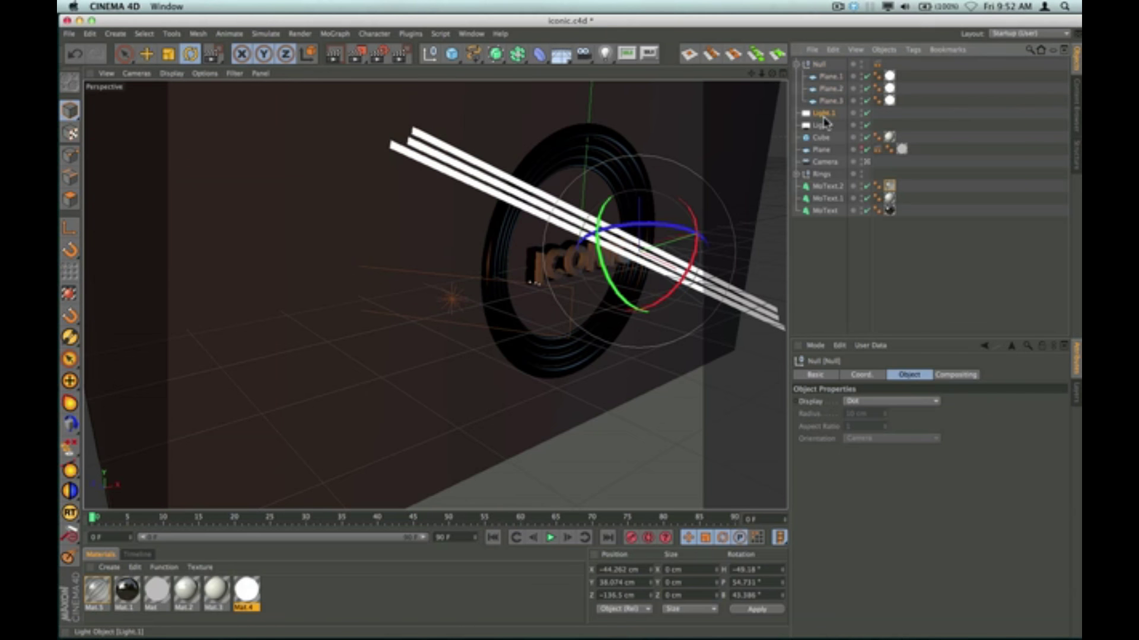
{"action": "left_click", "coordinate": [898, 375]}
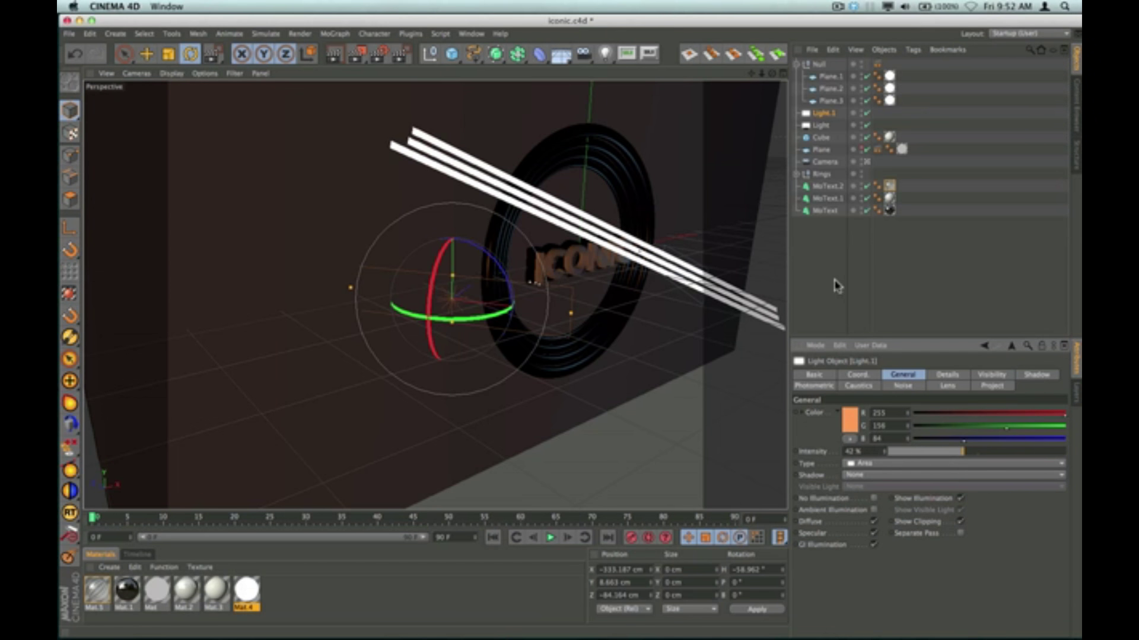
{"action": "left_click", "coordinate": [820, 125]}
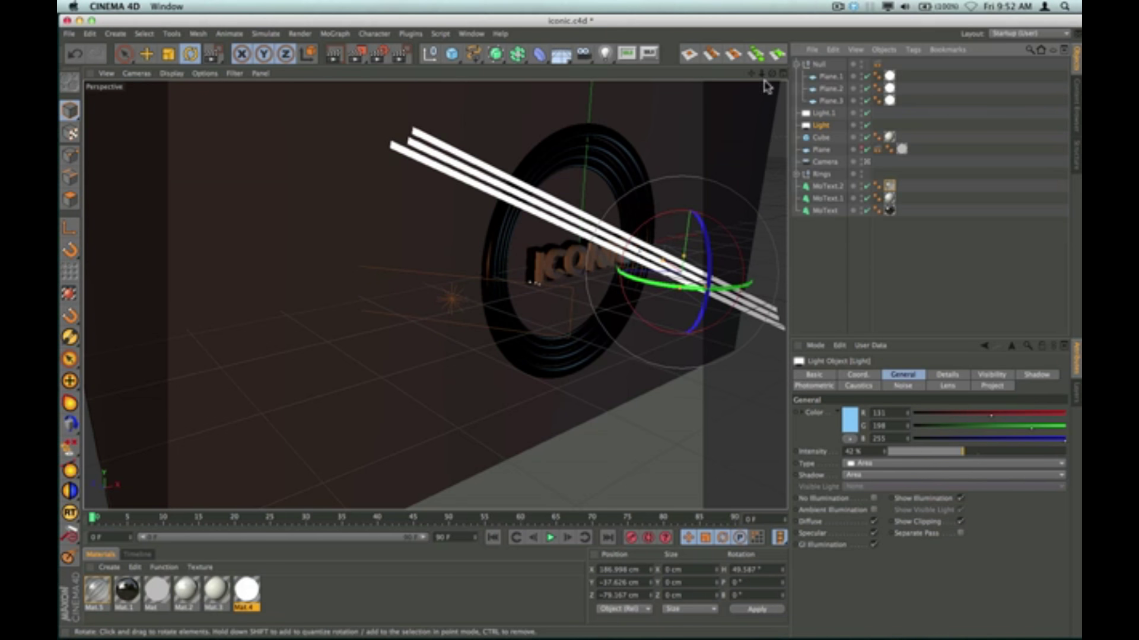
{"action": "left_click_drag", "start_coordinate": [772, 80], "coordinate": [611, 89]}
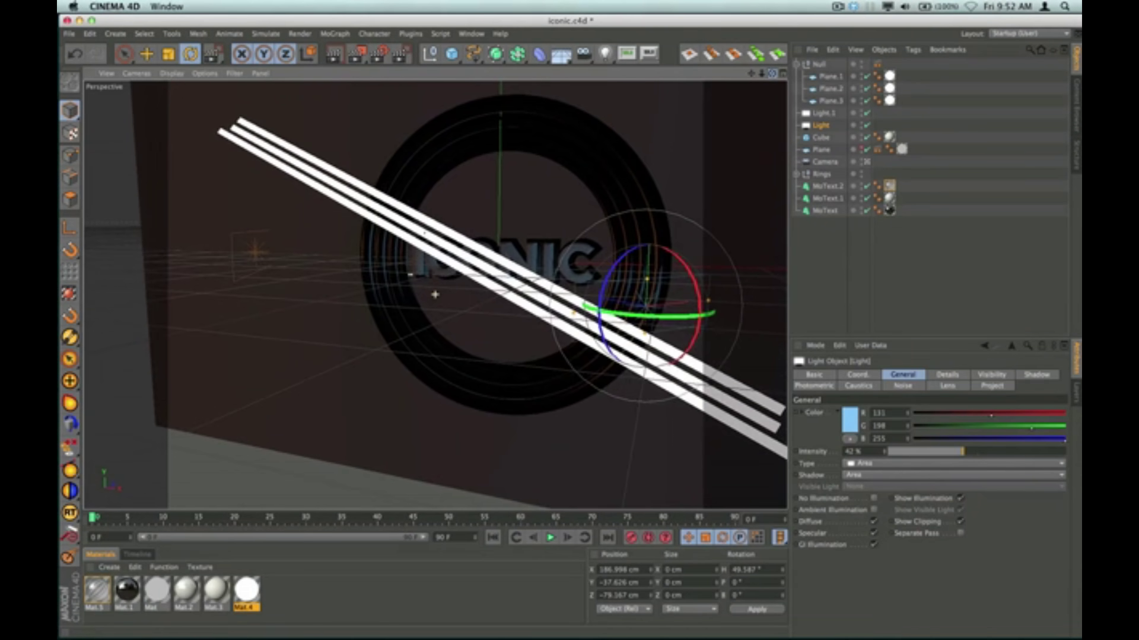
{"action": "left_click_drag", "start_coordinate": [435, 294], "coordinate": [435, 295]}
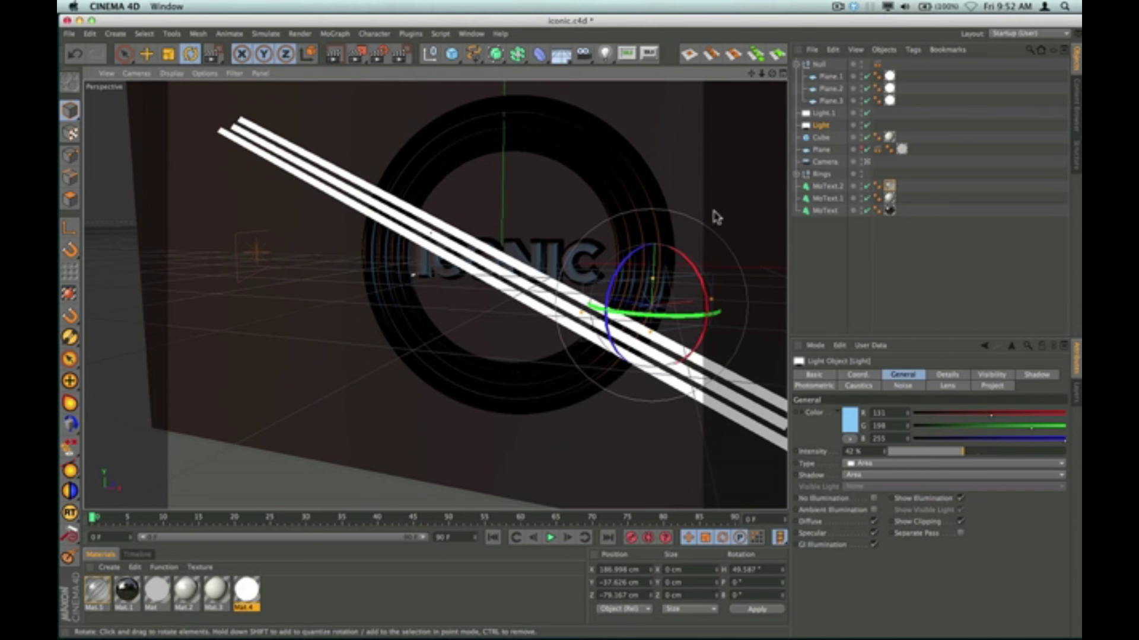
{"action": "left_click_drag", "start_coordinate": [434, 294], "coordinate": [585, 247], "text": "alt"}
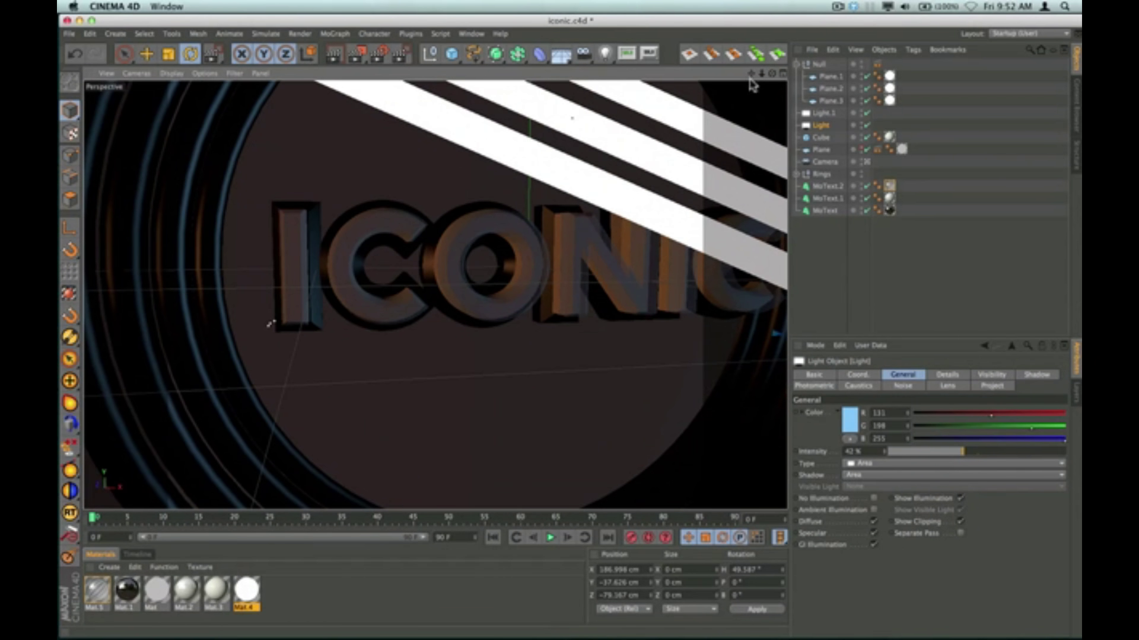
{"action": "mouse_move", "coordinate": [751, 74]}
{"action": "left_mouse_down"}
{"action": "mouse_move", "coordinate": [790, 77]}
{"action": "mouse_move", "coordinate": [738, 78]}
{"action": "mouse_move", "coordinate": [777, 78]}
{"action": "mouse_move", "coordinate": [750, 78]}
{"action": "mouse_move", "coordinate": [762, 78]}
{"action": "left_mouse_up"}
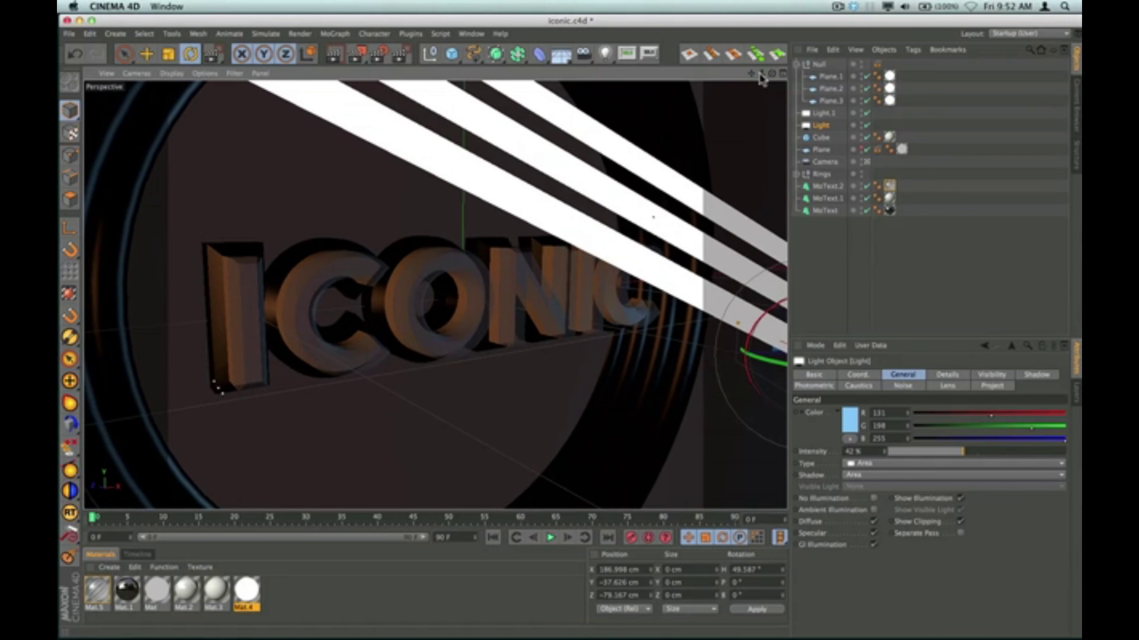
- In a new project, shape a cube into a wall about 1068 × 868 × 70 cm and move it to about Z -103 cm
{"action": "left_click", "coordinate": [70, 35]}
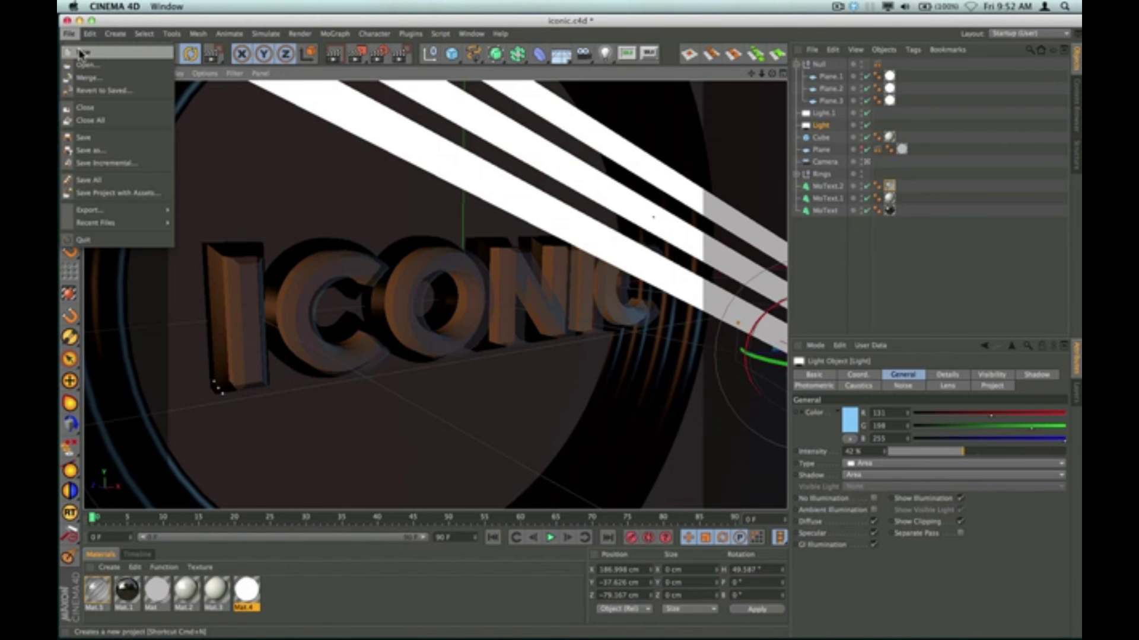
{"action": "left_click", "coordinate": [81, 53]}
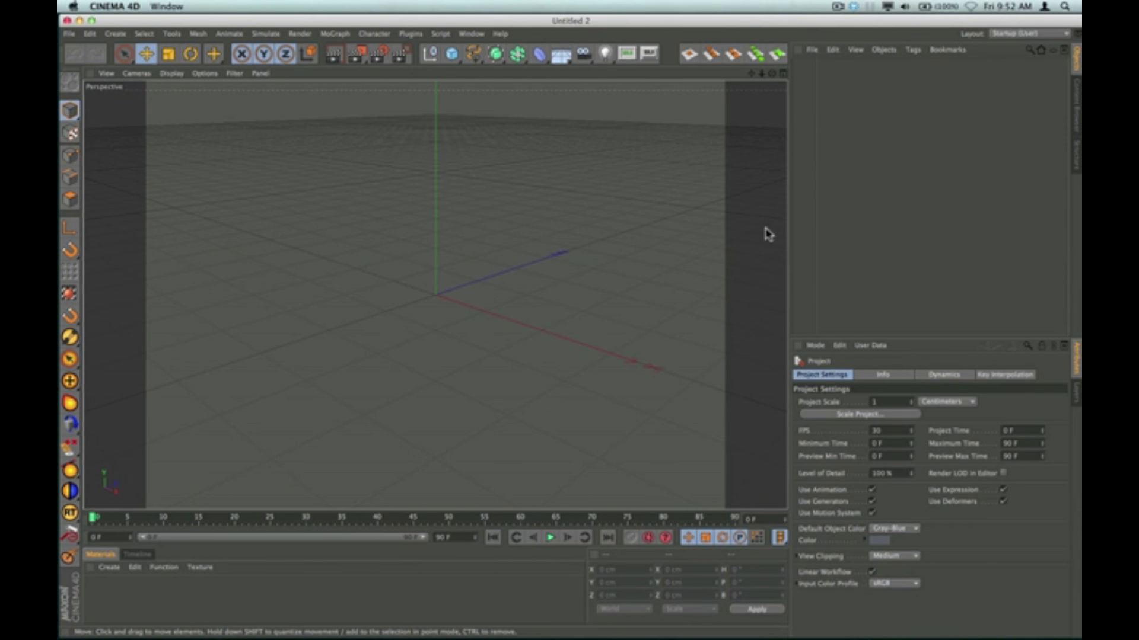
{"action": "left_click", "coordinate": [451, 54]}
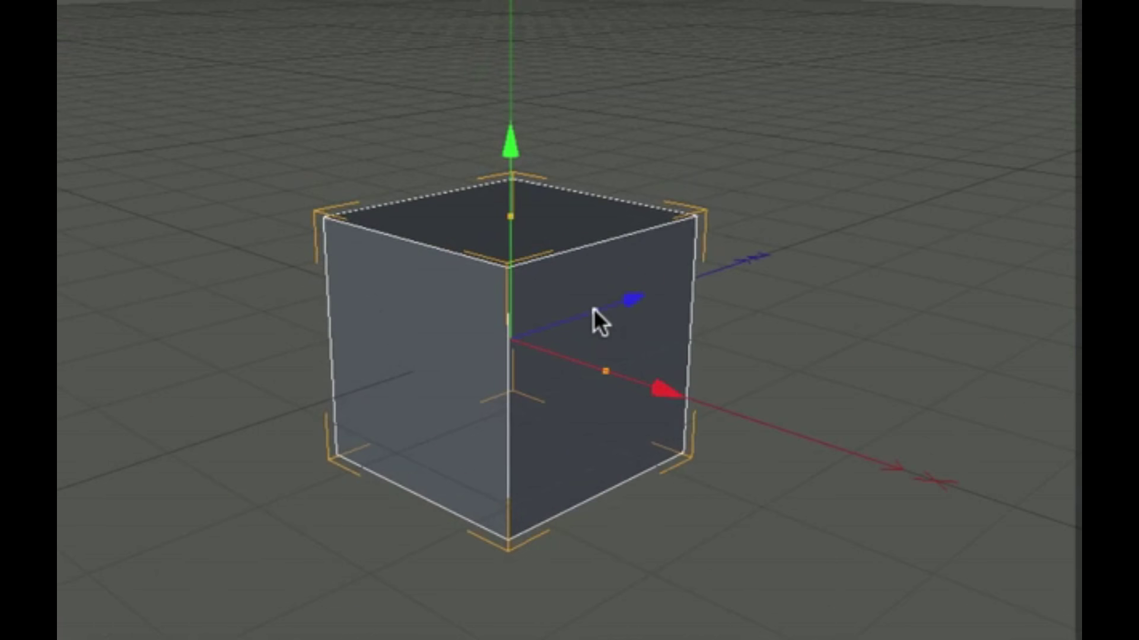
{"action": "left_click_drag", "start_coordinate": [593, 308], "coordinate": [539, 326]}
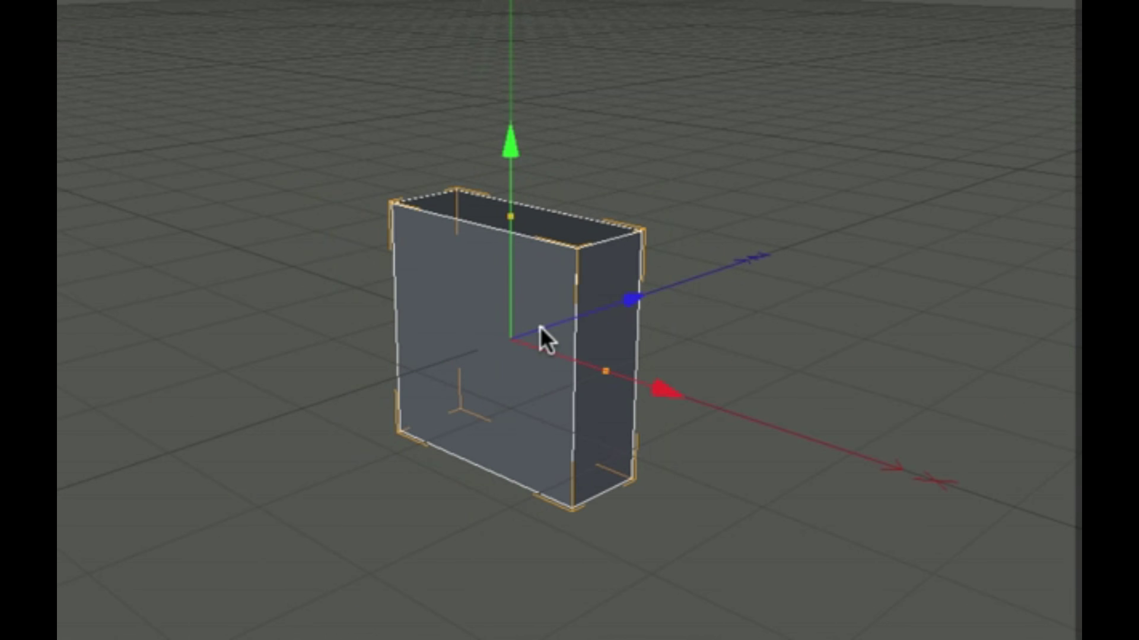
{"action": "left_click_drag", "start_coordinate": [1072, 619], "coordinate": [1136, 639]}
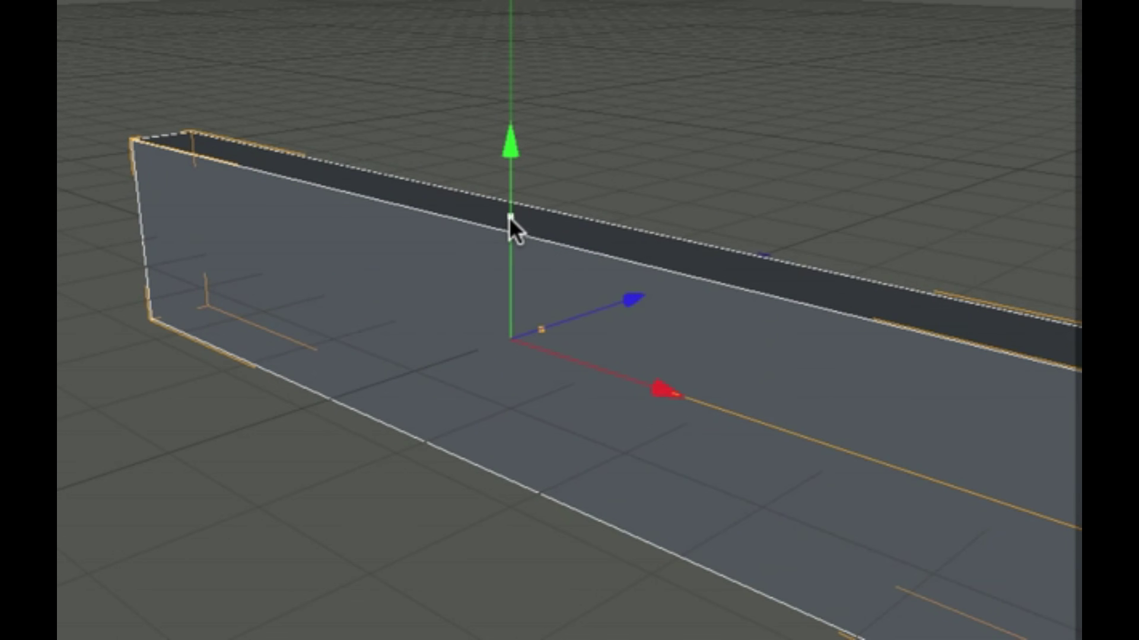
{"action": "left_click_drag", "start_coordinate": [511, 215], "coordinate": [585, 384]}
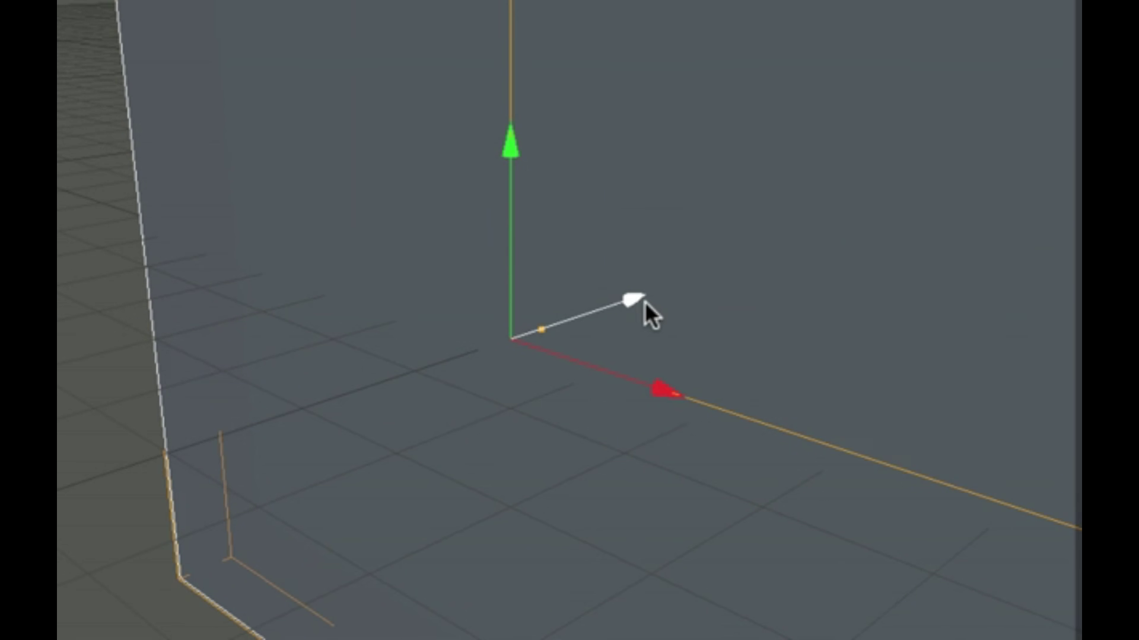
{"action": "left_click_drag", "start_coordinate": [638, 307], "coordinate": [654, 315]}
{"action": "left_click_drag", "start_coordinate": [482, 310], "coordinate": [468, 301]}
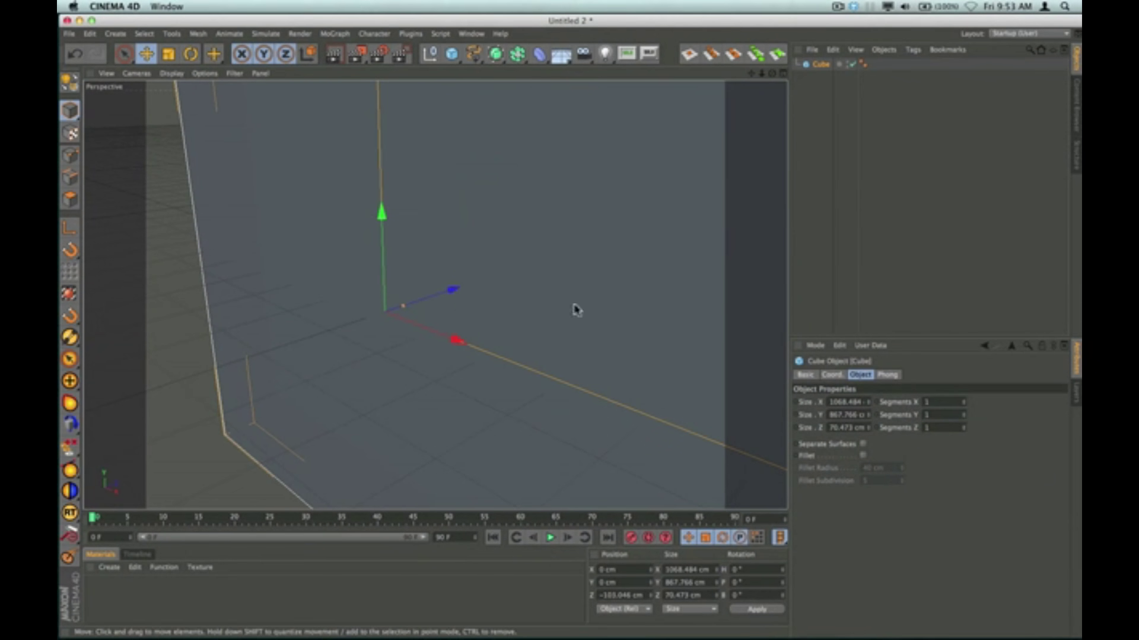
- Add a MoText object and place it in front of the wall at about X -188 cm, Z -226 cm
{"action": "left_click_drag", "start_coordinate": [771, 73], "coordinate": [443, 291]}
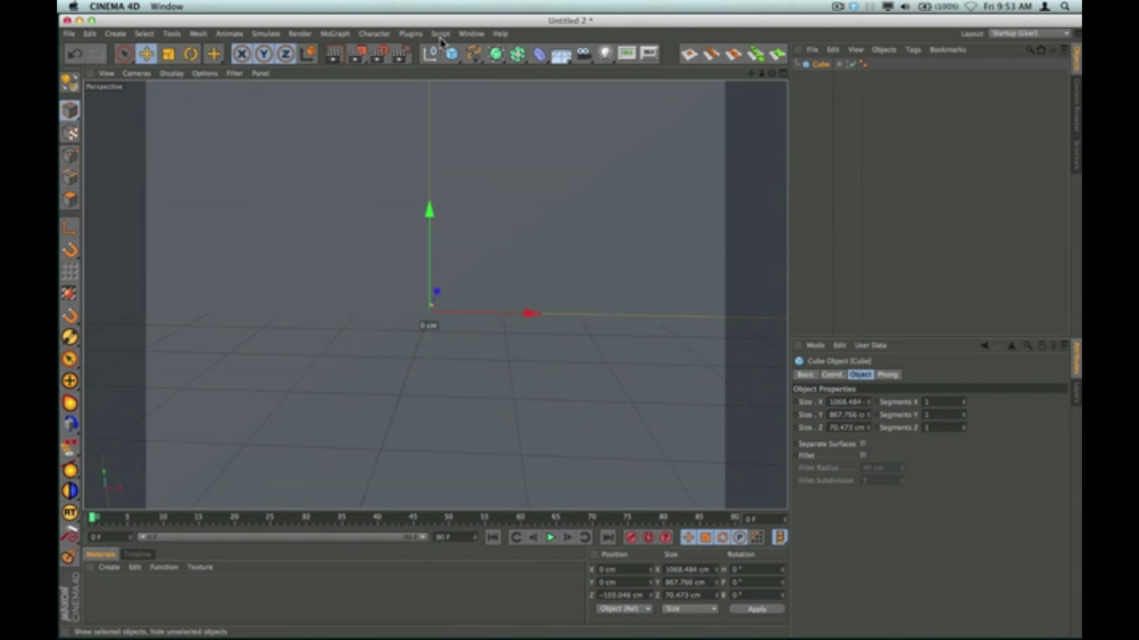
{"action": "left_click", "coordinate": [338, 35]}
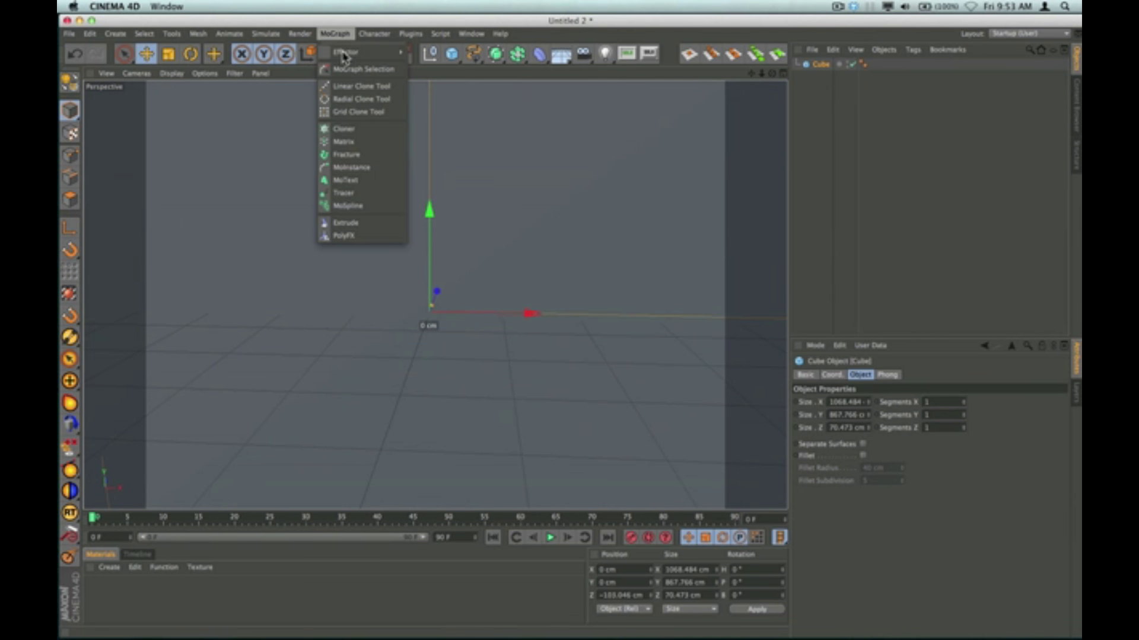
{"action": "left_click", "coordinate": [348, 181]}
{"action": "left_click_drag", "start_coordinate": [444, 279], "coordinate": [436, 316]}
{"action": "left_click_drag", "start_coordinate": [518, 338], "coordinate": [363, 337]}
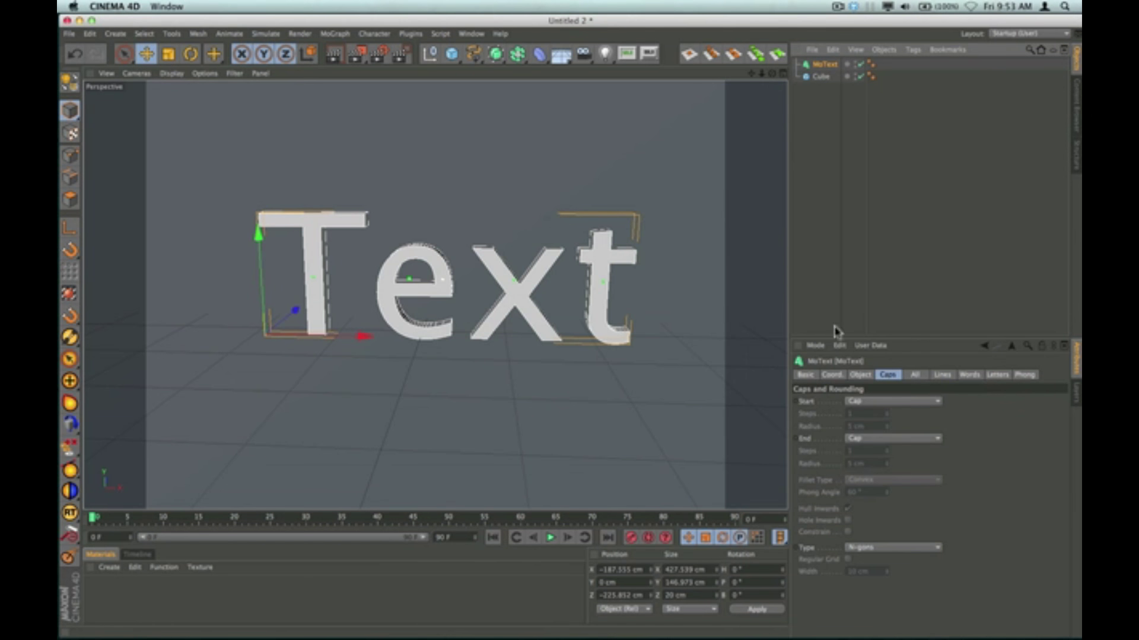
- Set the MoText depth to 54 and move the text closer to the wall, to about Z -209 cm
{"action": "left_click", "coordinate": [861, 375]}
{"action": "left_click_drag", "start_coordinate": [881, 405], "coordinate": [882, 385]}
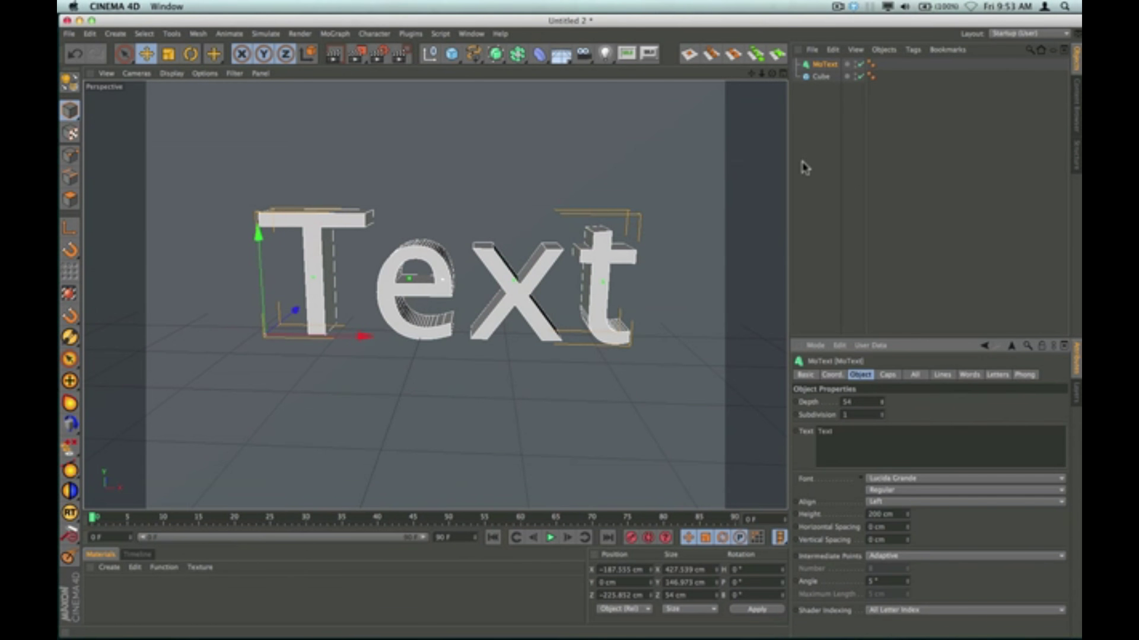
{"action": "left_click_drag", "start_coordinate": [772, 73], "coordinate": [721, 80]}
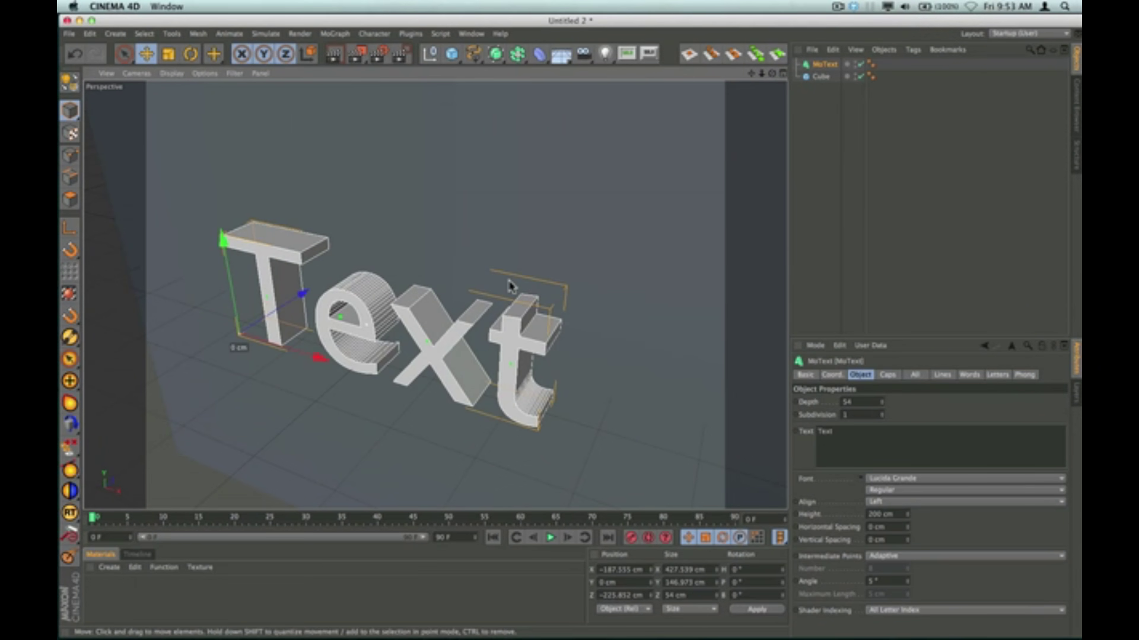
{"action": "left_click_drag", "start_coordinate": [300, 293], "coordinate": [324, 308]}
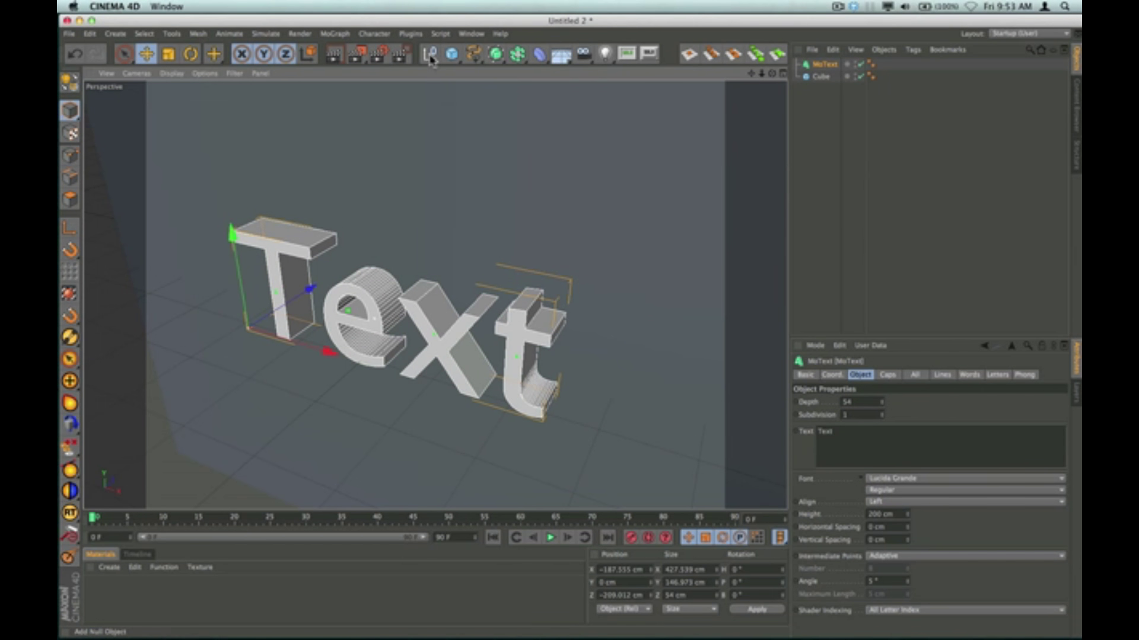
{"action": "left_click", "coordinate": [516, 55]}
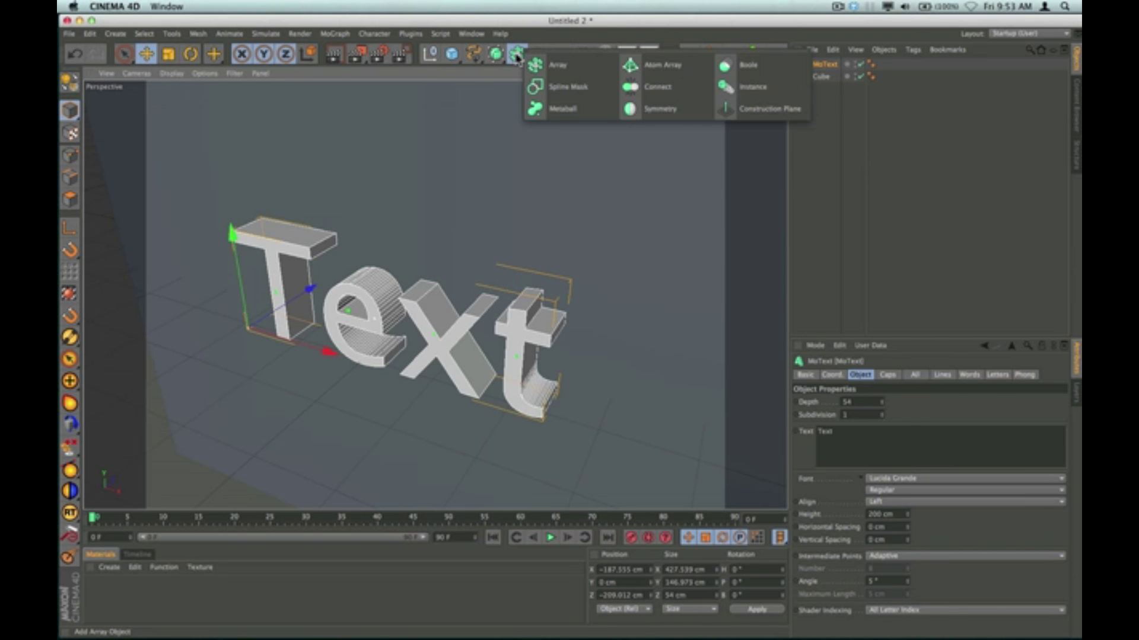
{"action": "left_click", "coordinate": [495, 55]}
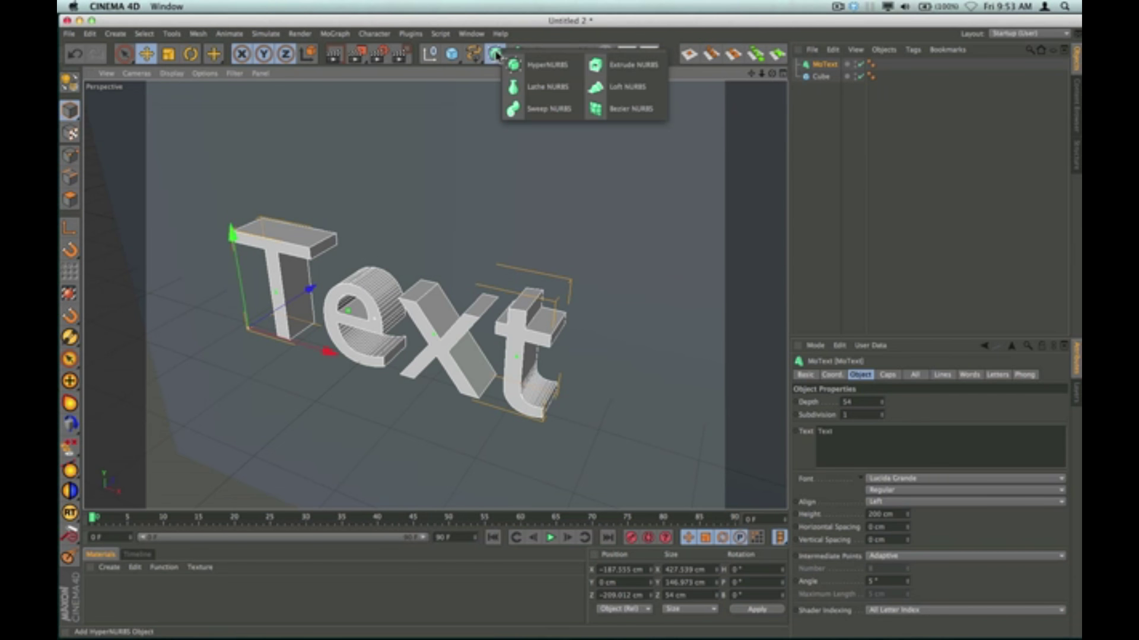
{"action": "left_click", "coordinate": [452, 54]}
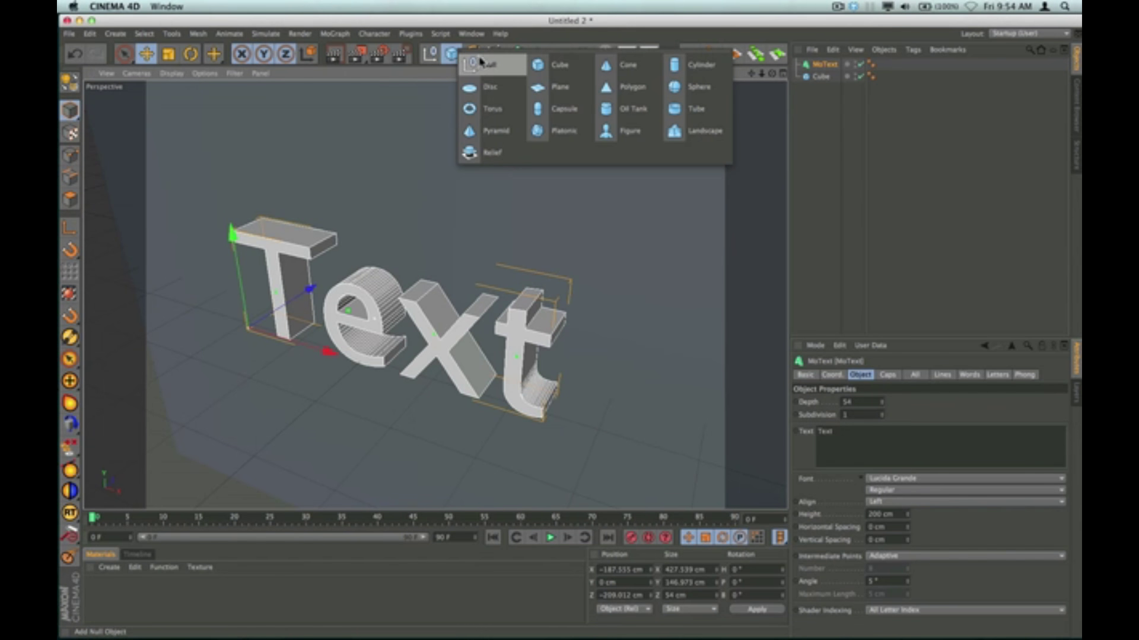
- Add a Null object and nest the MoText inside it
{"action": "left_click", "coordinate": [495, 70]}
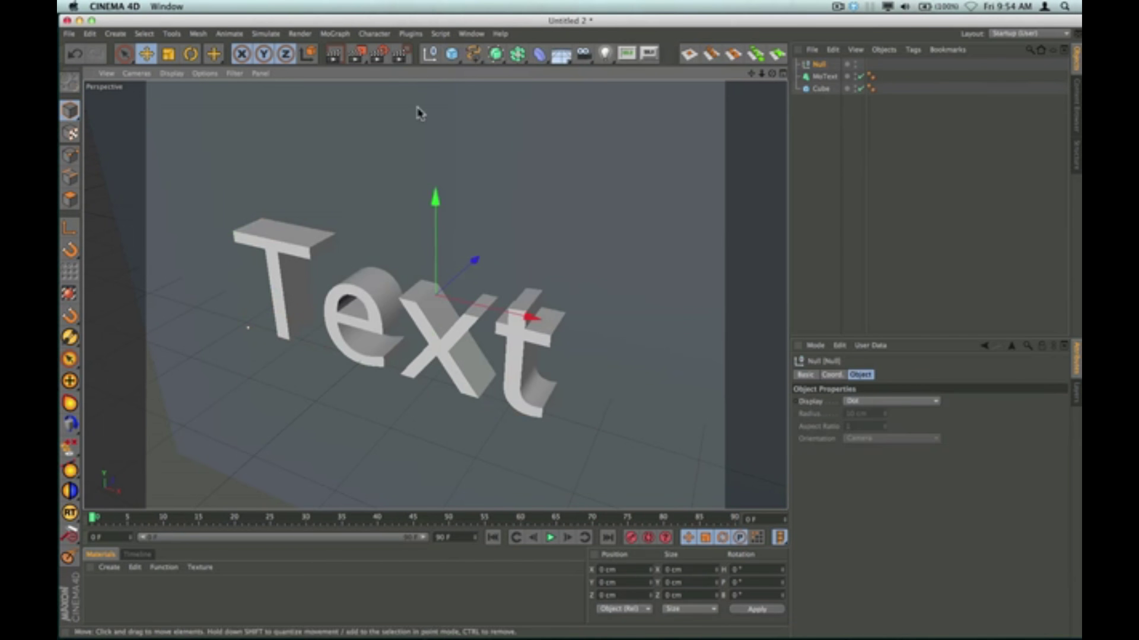
{"action": "left_click", "coordinate": [453, 55]}
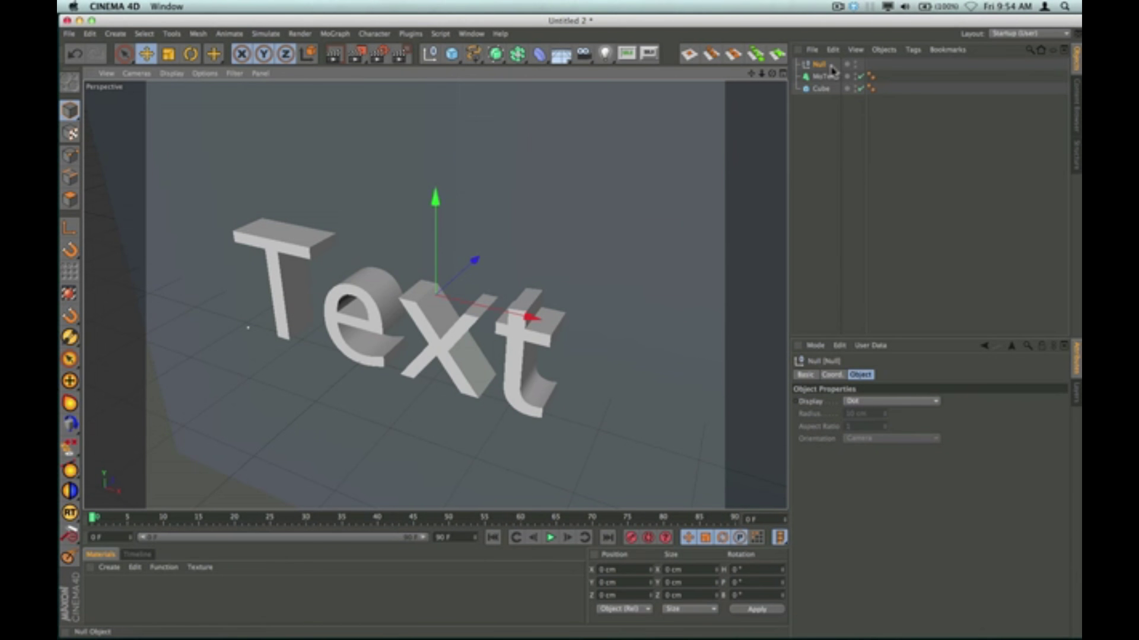
{"action": "left_click_drag", "start_coordinate": [823, 81], "coordinate": [822, 70]}
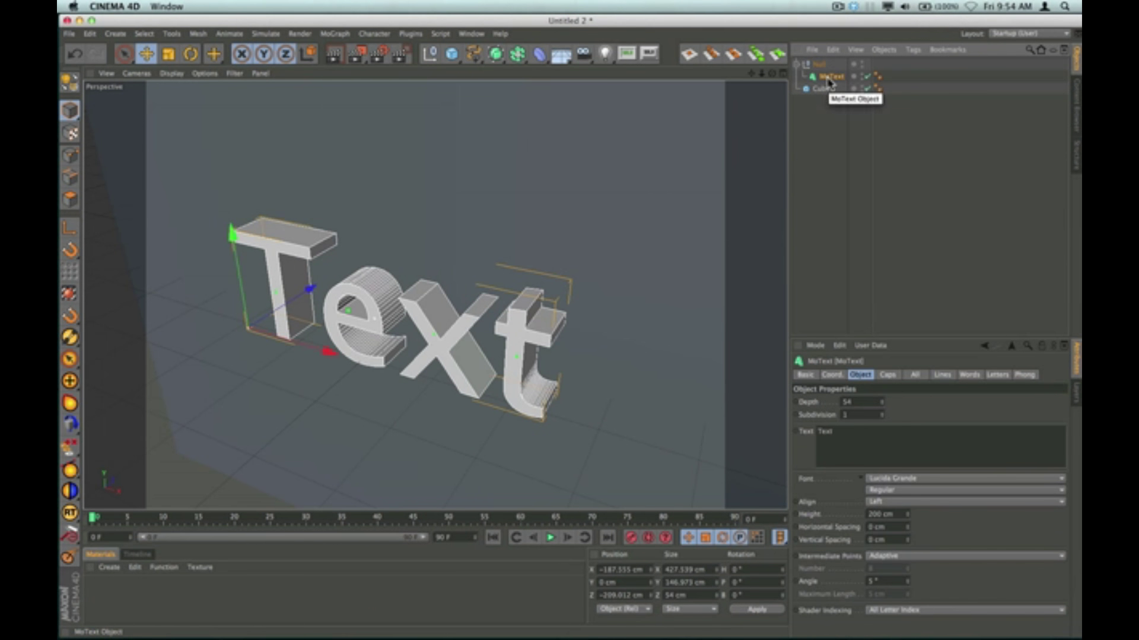
- Change the MoText's text to "ToT" and set its horizontal spacing to -35 cm
{"action": "double_click", "coordinate": [844, 432]}
{"action": "type", "text": "To"}
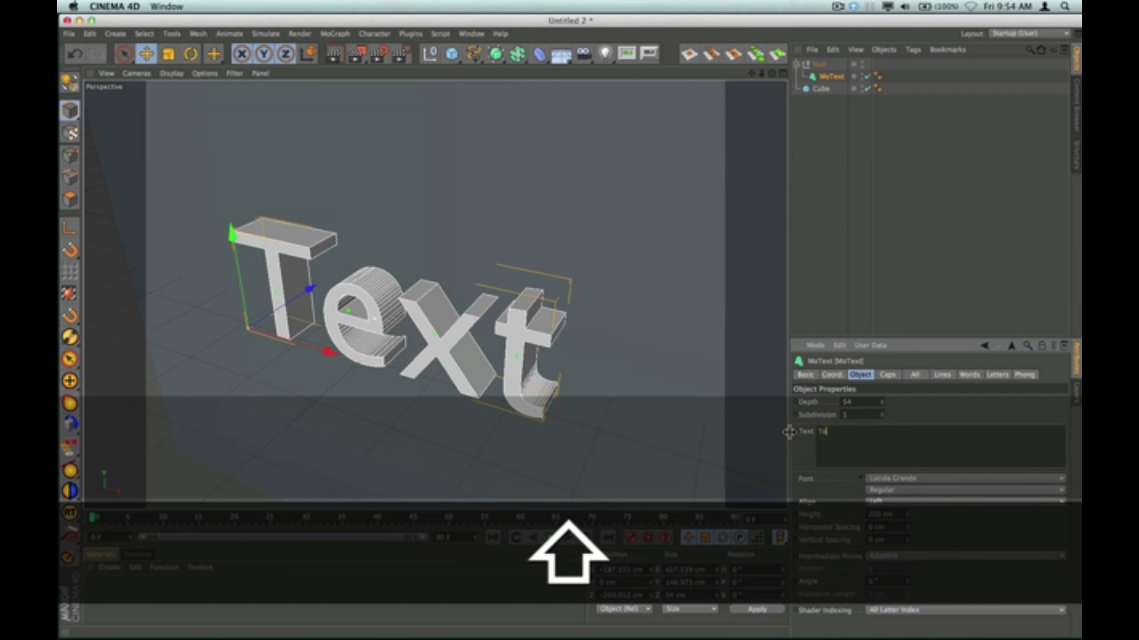
{"action": "type", "text": "tT"}
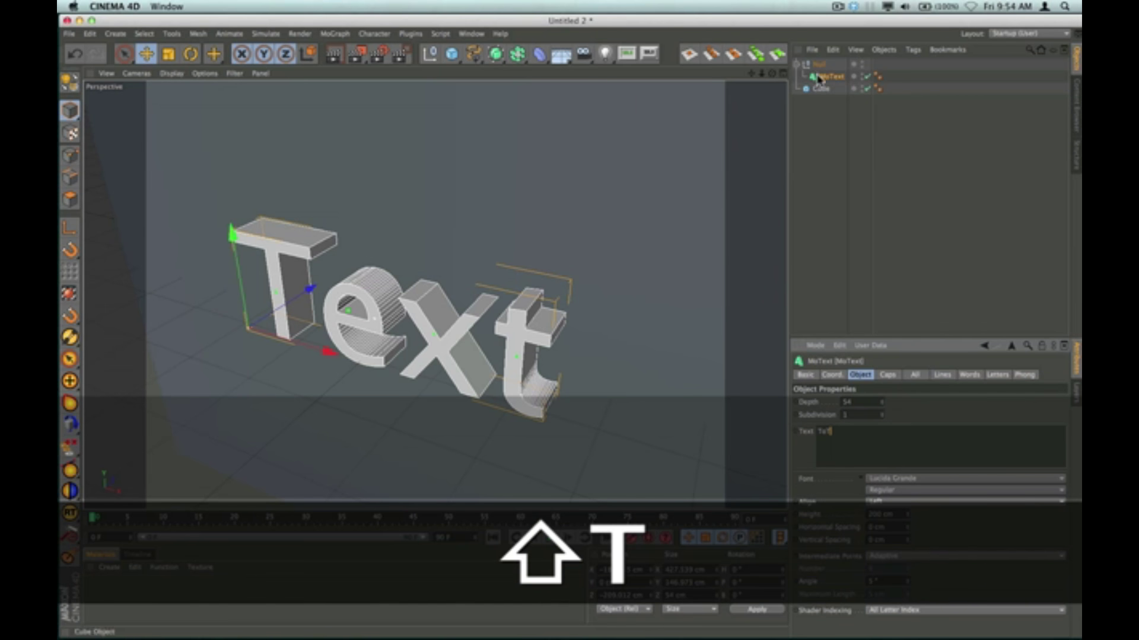
{"action": "left_click", "coordinate": [637, 296]}
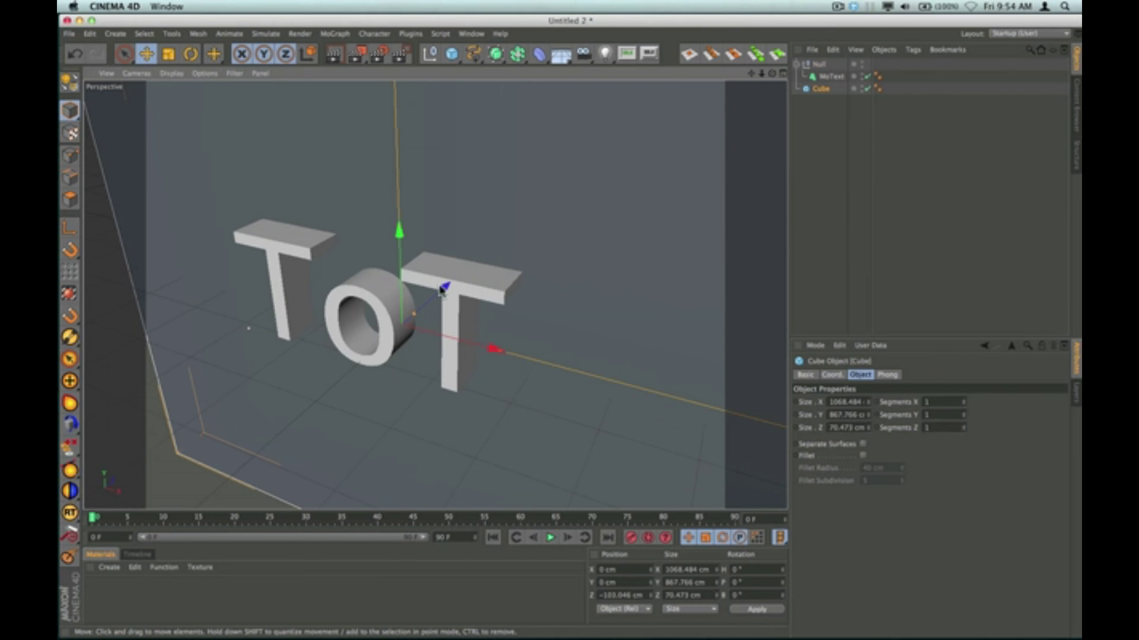
{"action": "left_click", "coordinate": [830, 76]}
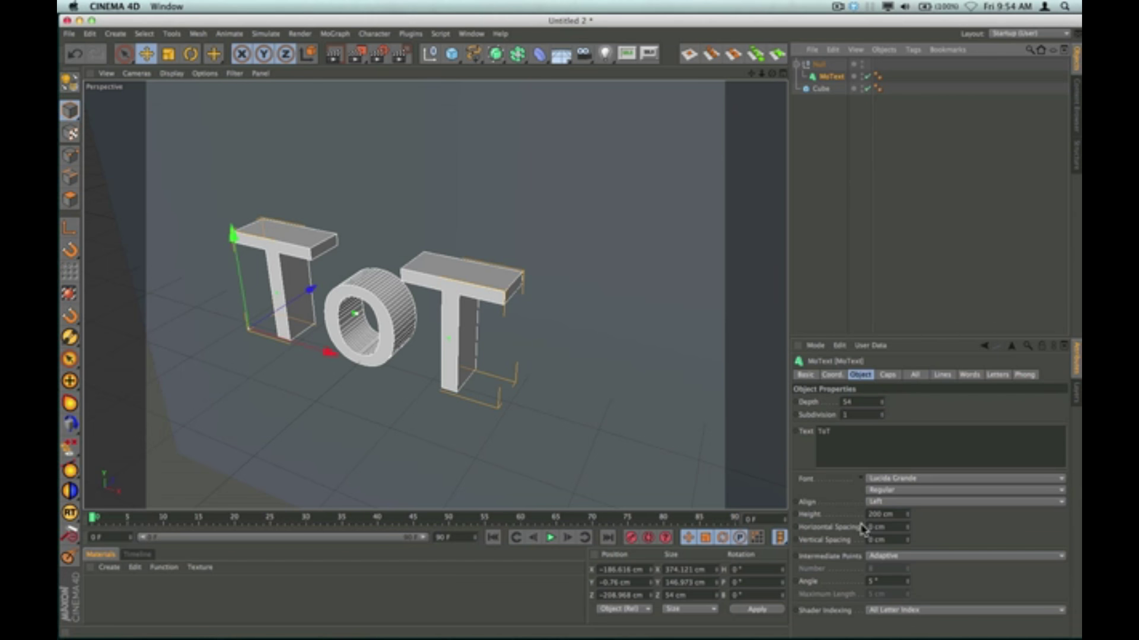
{"action": "left_click_drag", "start_coordinate": [906, 531], "coordinate": [865, 530]}
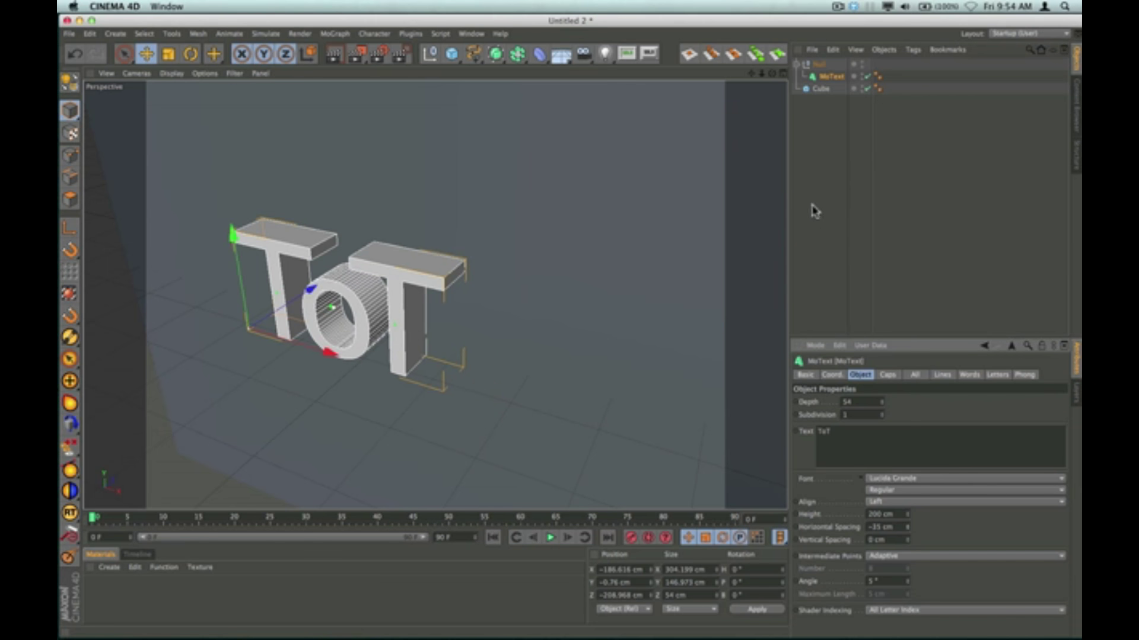
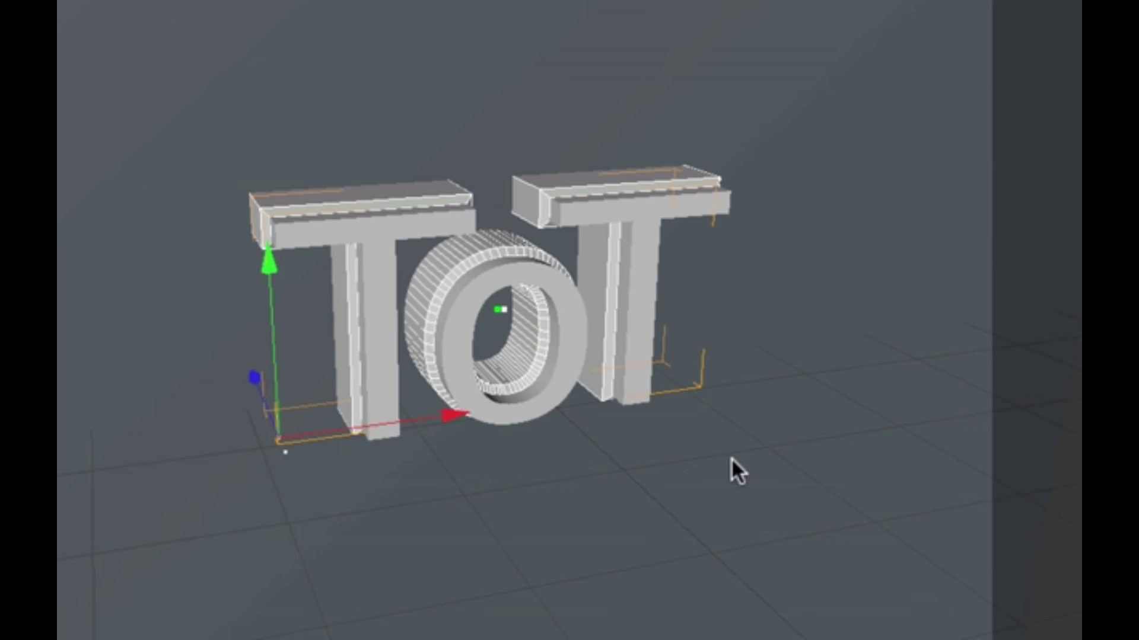
- Move the MoText with fillet caps back toward the wall, to about Z -153 cm
{"action": "left_click_drag", "start_coordinate": [296, 320], "coordinate": [356, 320], "text": "alt"}
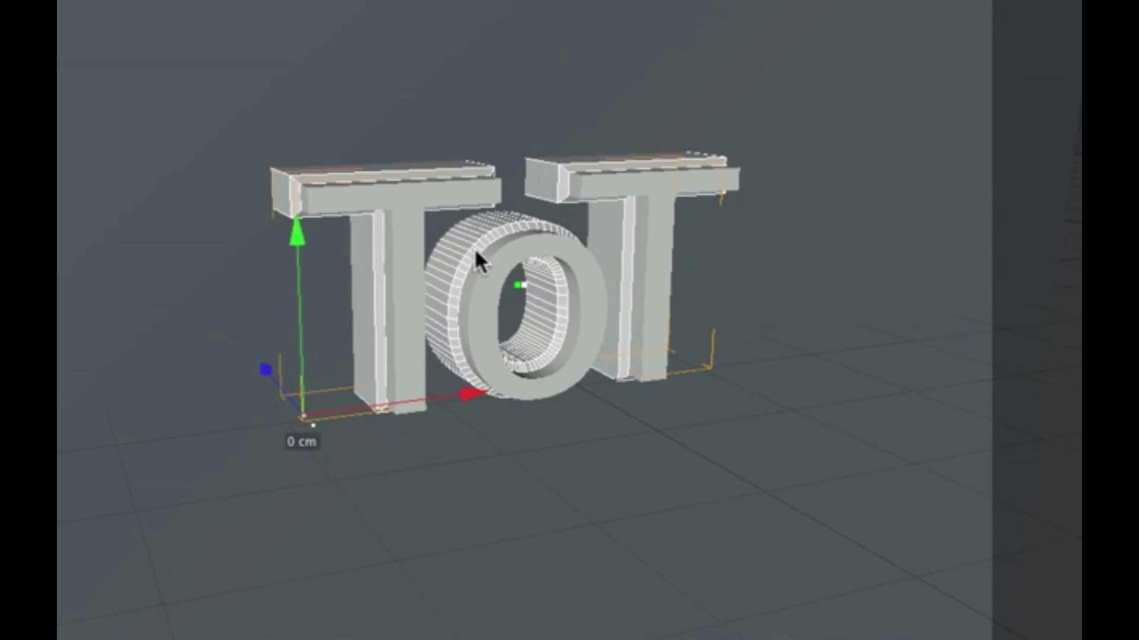
{"action": "scroll", "coordinate": [440, 269], "scroll_direction": "up", "scroll_amount": 8}
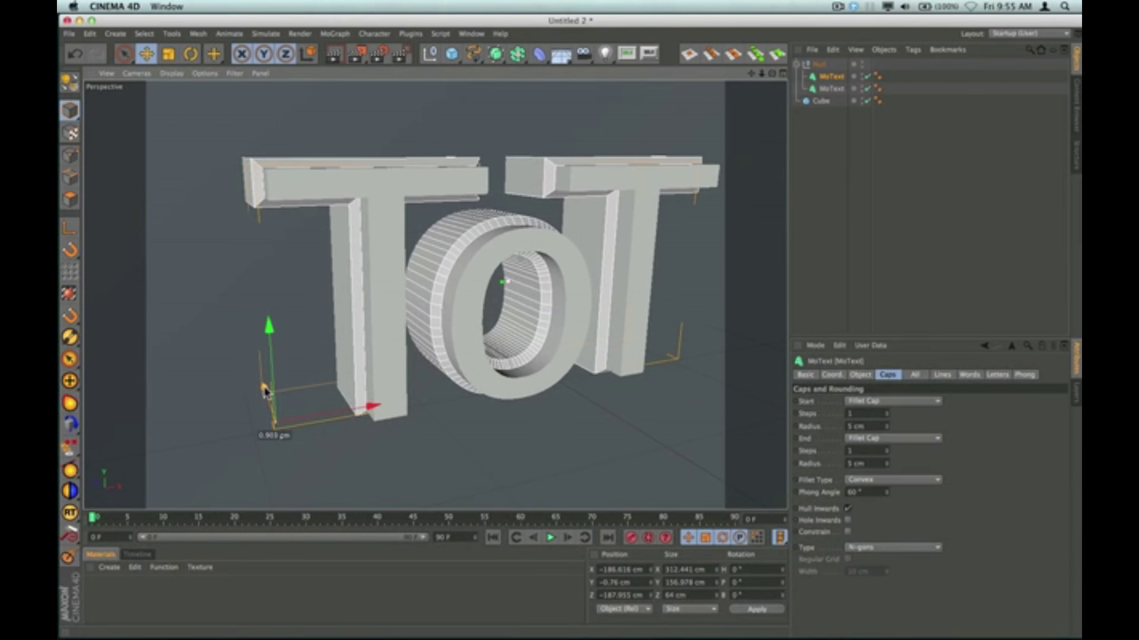
{"action": "left_click_drag", "start_coordinate": [265, 391], "coordinate": [243, 377]}
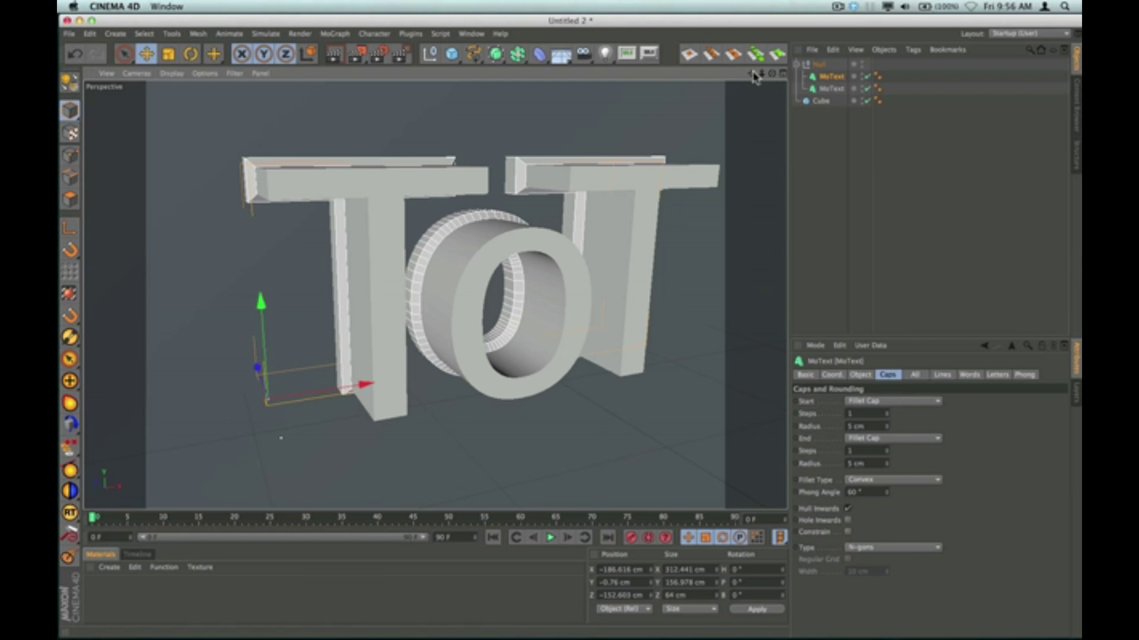
- Move the plain-capped MoText back into the filleted text, to about Z -183 cm
{"action": "left_click_drag", "start_coordinate": [772, 79], "coordinate": [902, 99]}
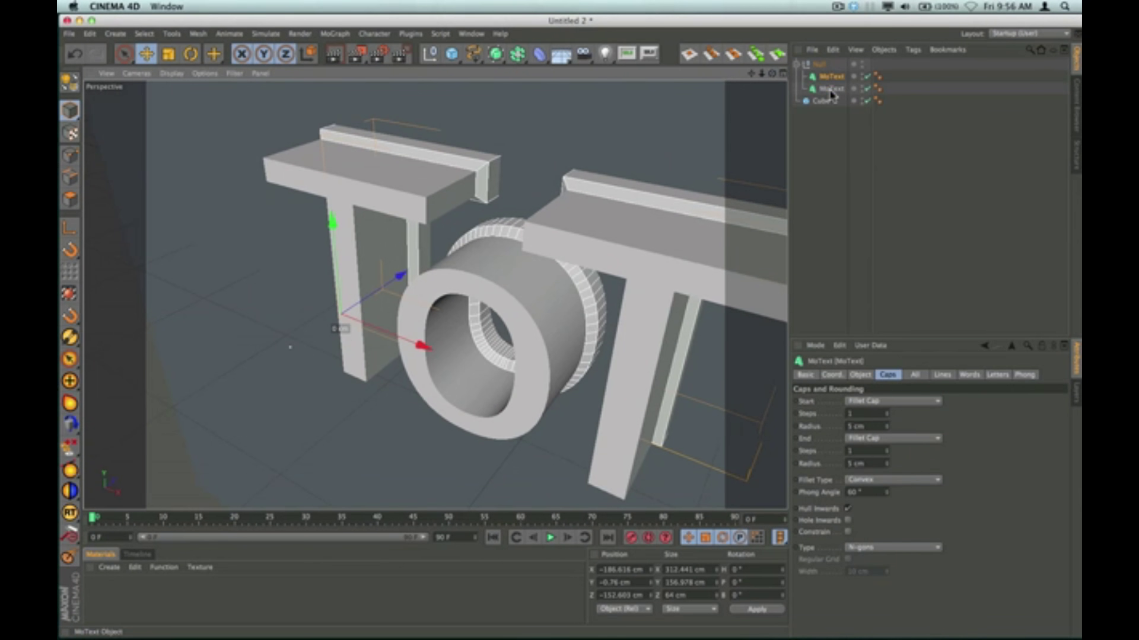
{"action": "left_click", "coordinate": [445, 270]}
{"action": "left_click_drag", "start_coordinate": [352, 308], "coordinate": [374, 296]}
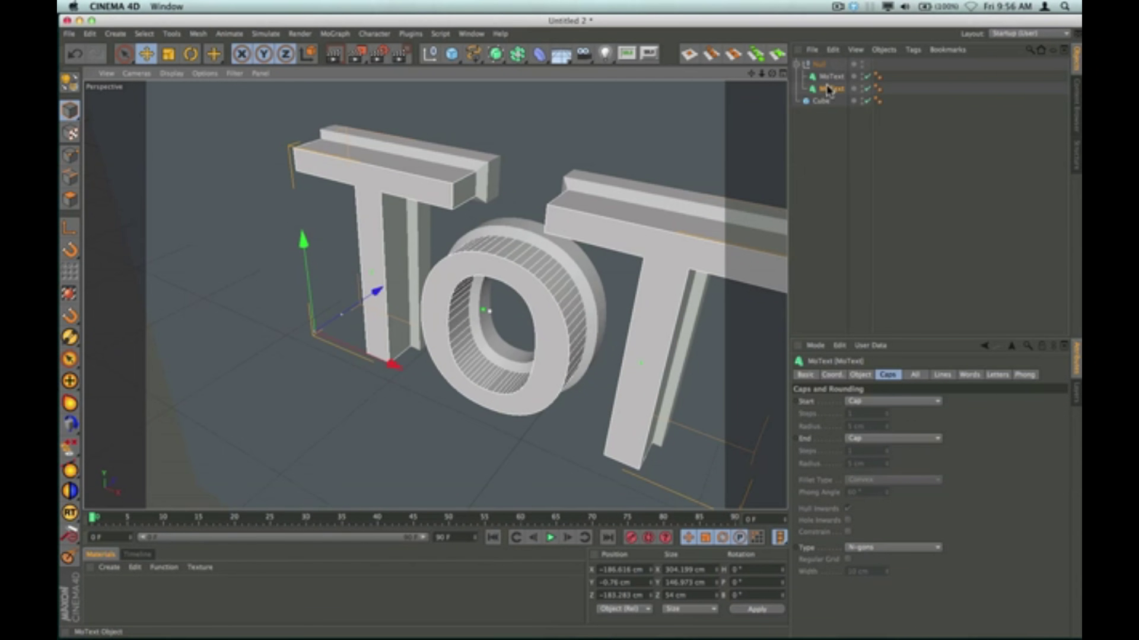
- Create a copy of the plain-capped MoText with a depth of 20 as the first child of the Null
{"action": "left_click_drag", "start_coordinate": [829, 92], "coordinate": [828, 101]}
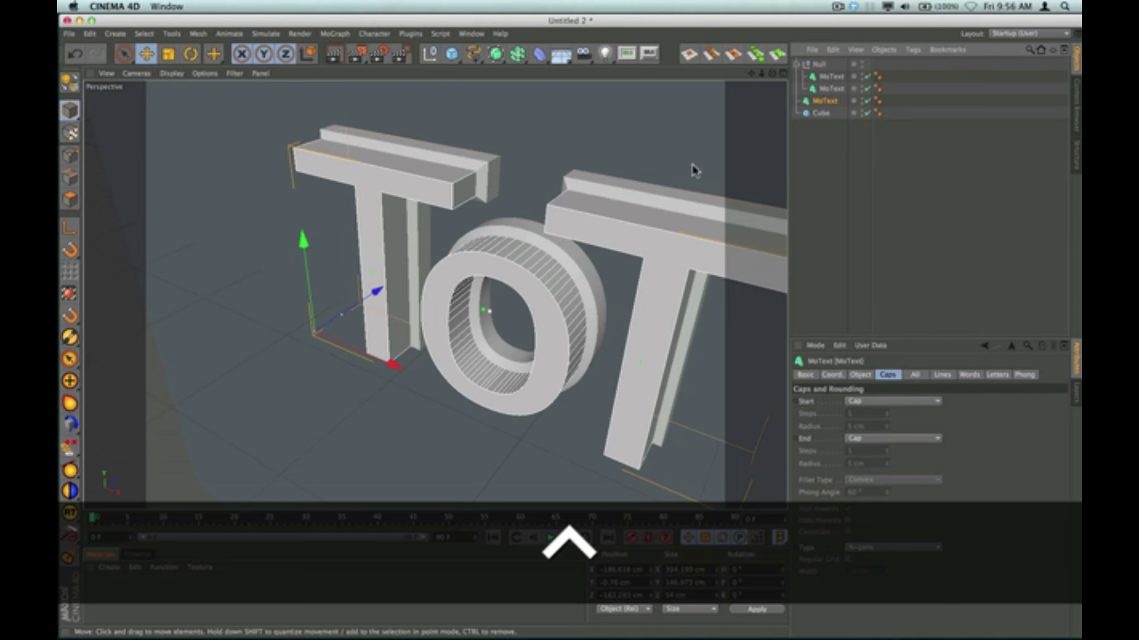
{"action": "left_click", "coordinate": [860, 375]}
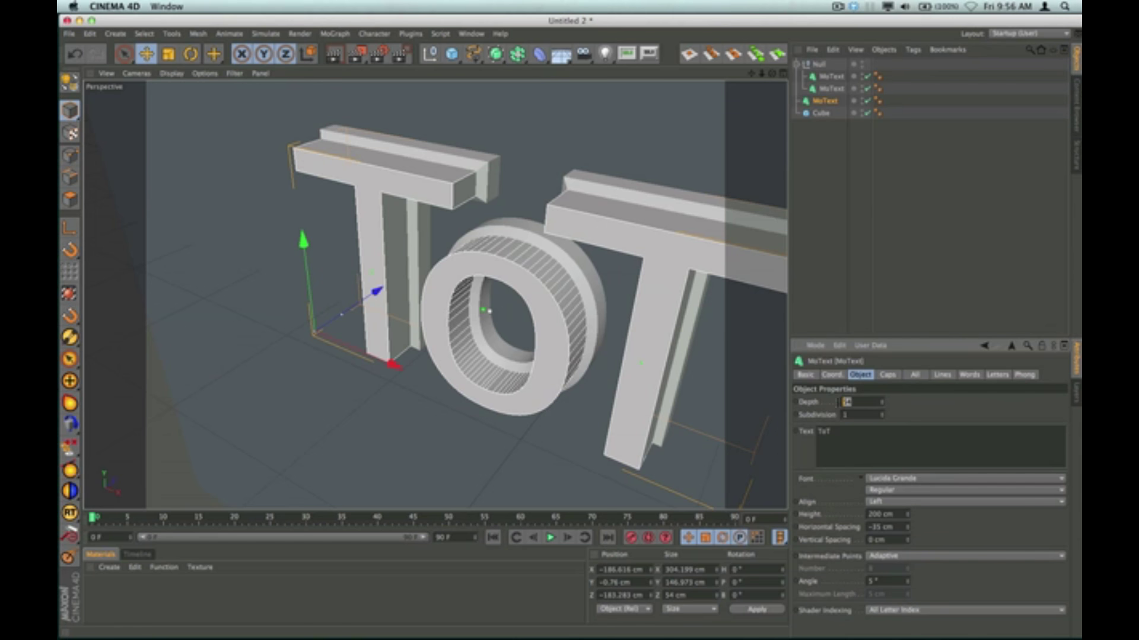
{"action": "type", "text": "20"}
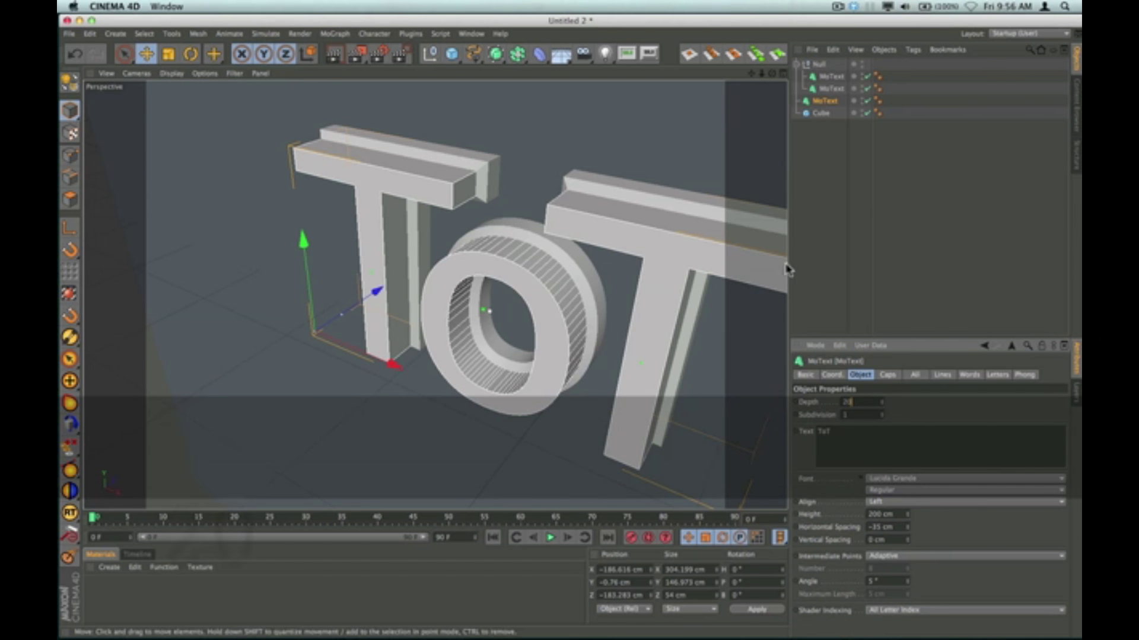
{"action": "left_click", "coordinate": [812, 271]}
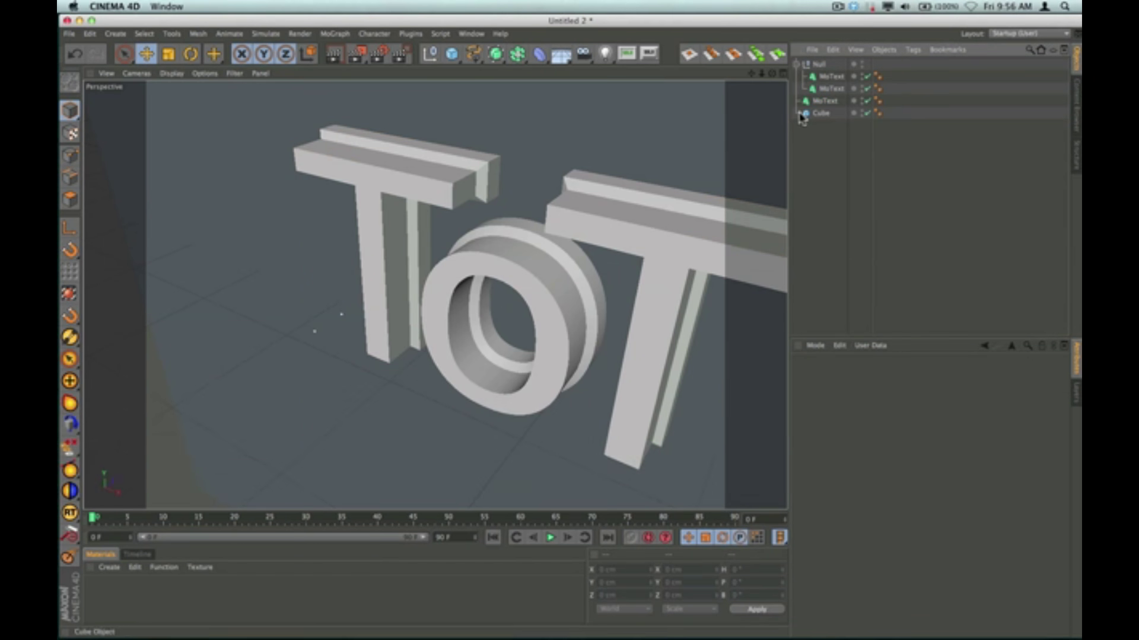
{"action": "left_click_drag", "start_coordinate": [821, 107], "coordinate": [816, 69]}
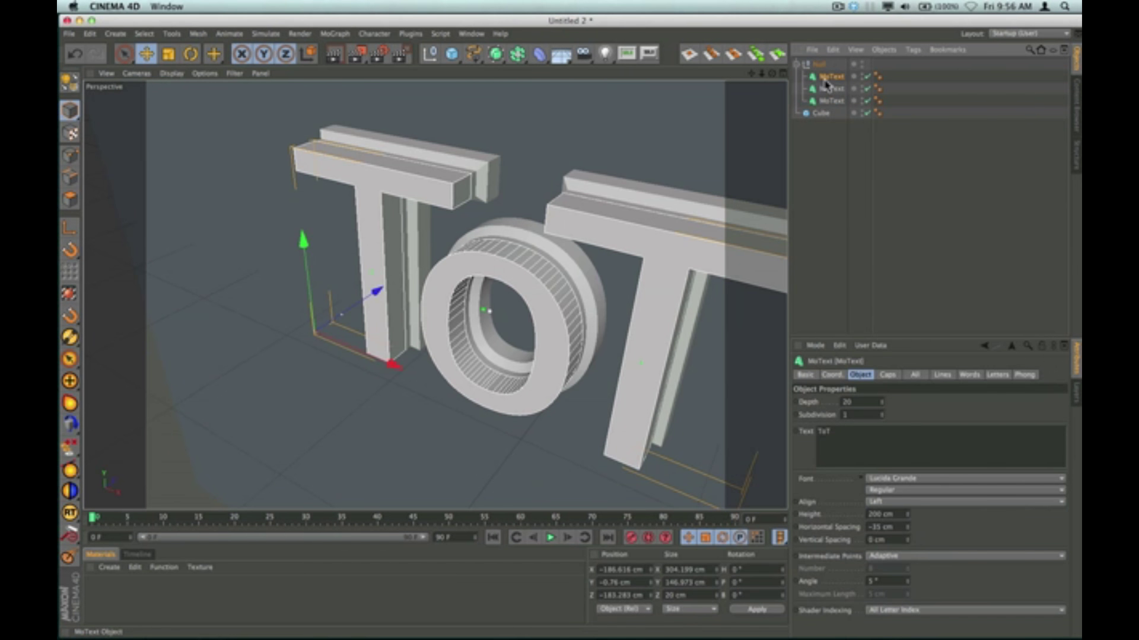
- Move the thin MoText copy to about Z -204 cm, leaving a slight gap in front of the middle text
{"action": "left_click_drag", "start_coordinate": [380, 293], "coordinate": [351, 308]}
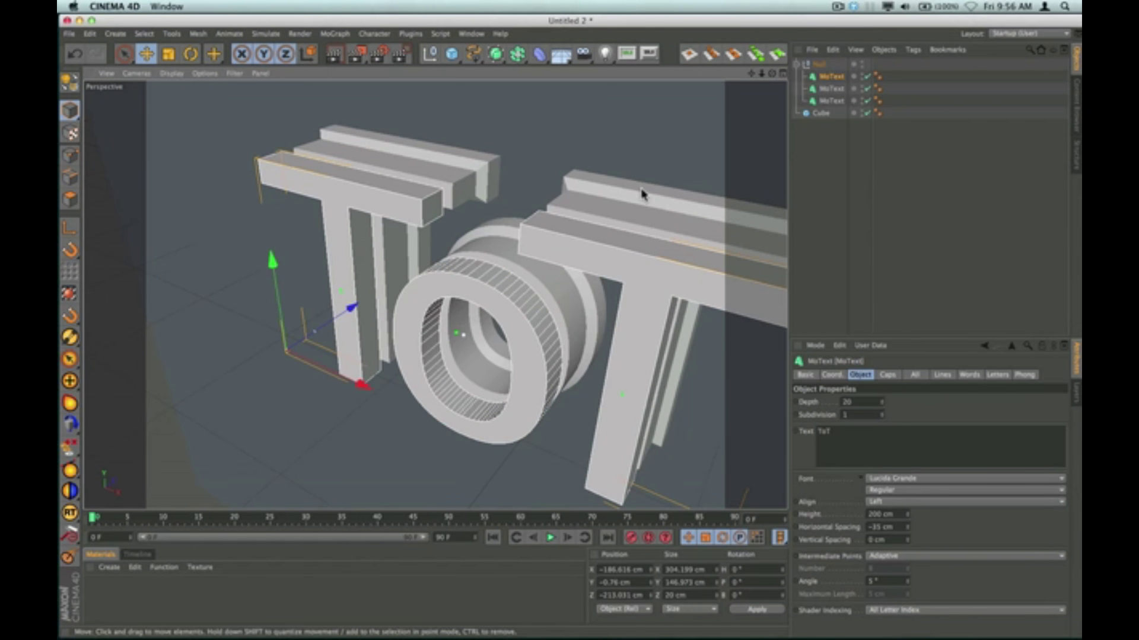
{"action": "left_click", "coordinate": [783, 74]}
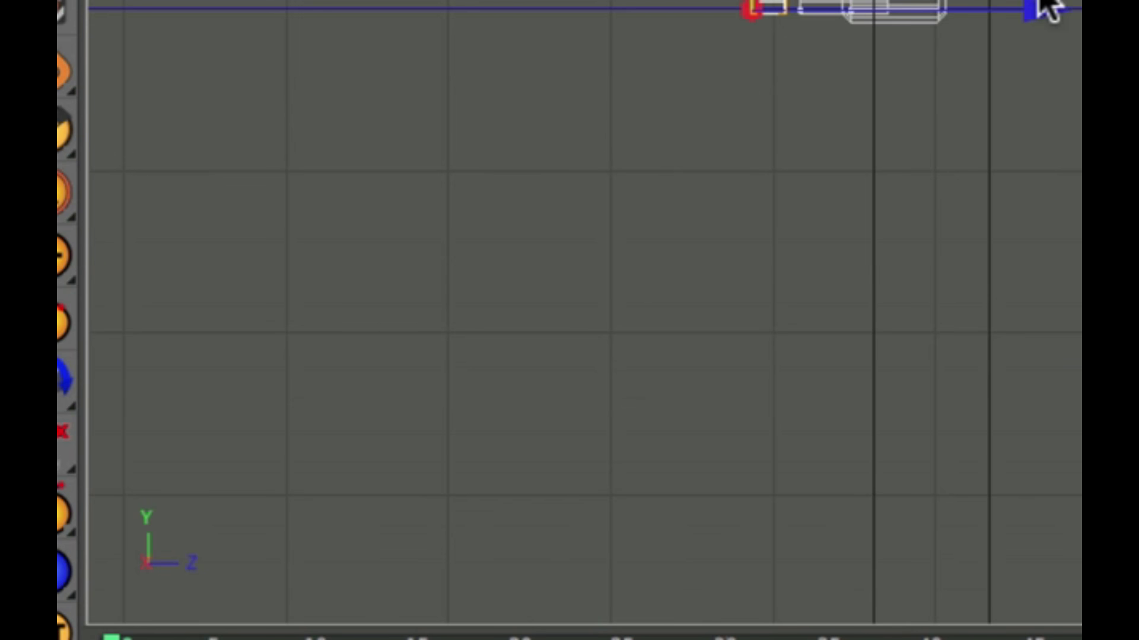
{"action": "scroll", "coordinate": [997, 196], "scroll_direction": "up", "scroll_amount": 5}
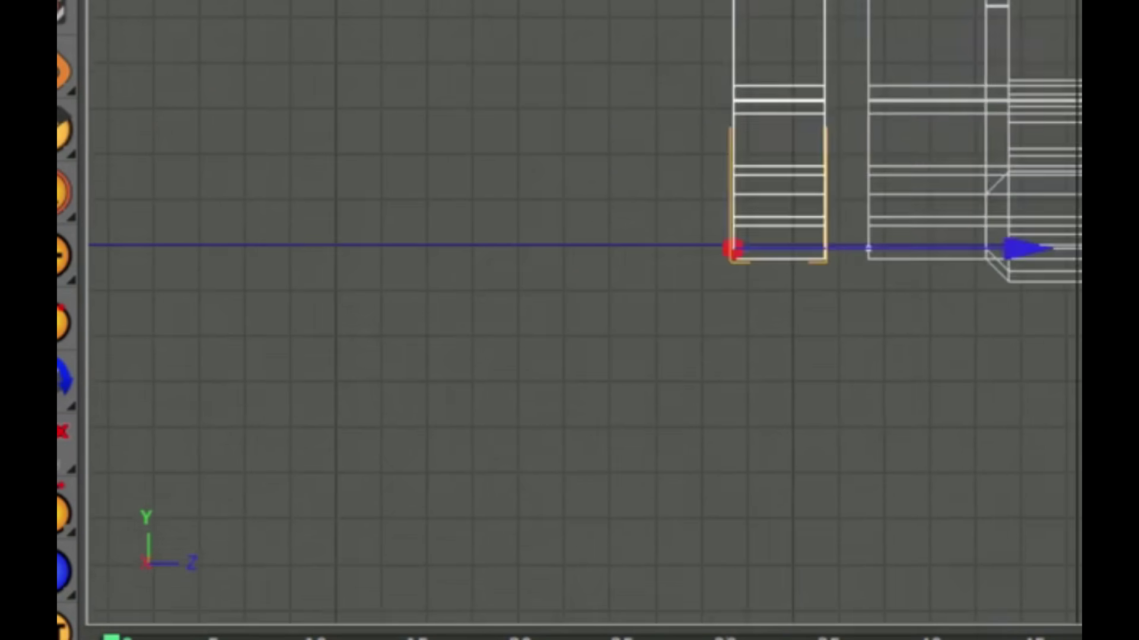
{"action": "left_click_drag", "start_coordinate": [1004, 399], "coordinate": [1061, 404]}
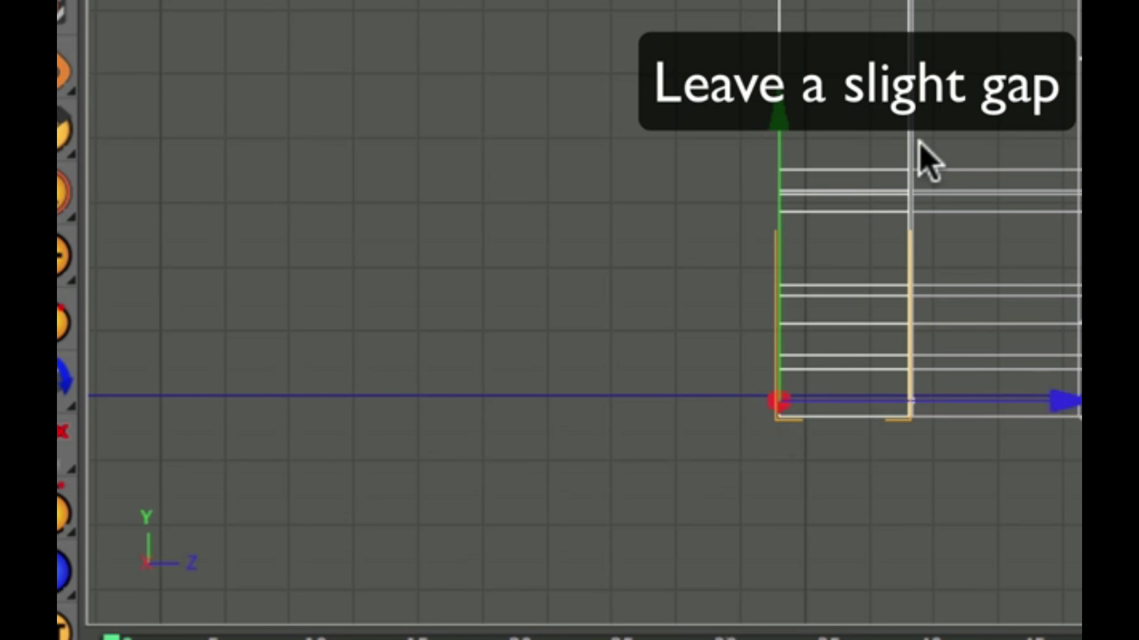
{"action": "scroll", "coordinate": [919, 158], "scroll_direction": "up", "scroll_amount": 5}
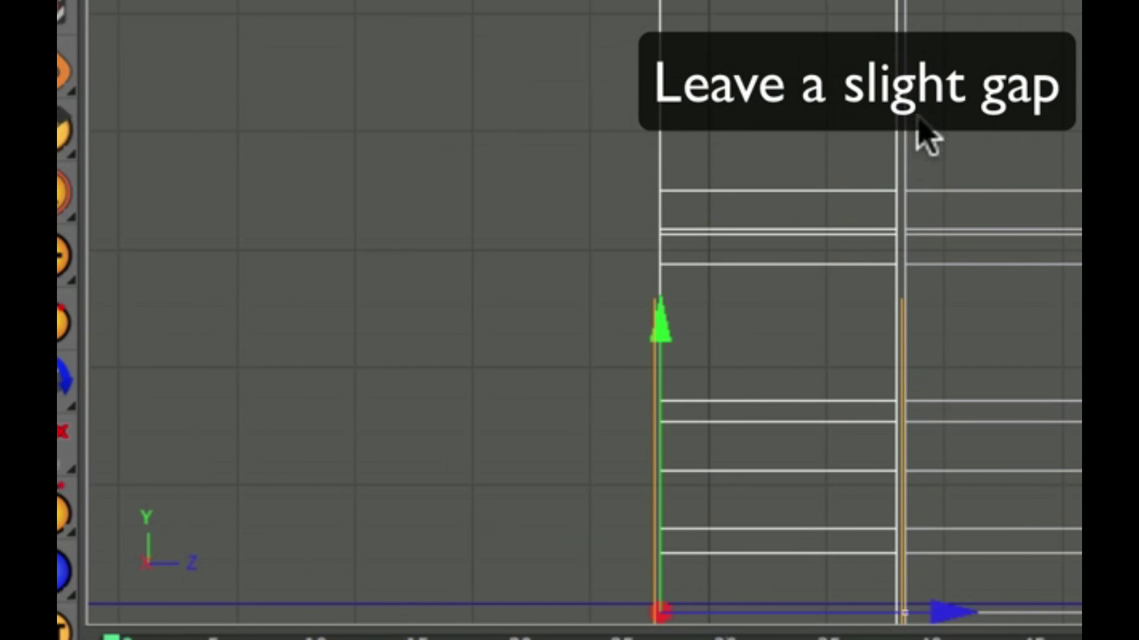
{"action": "left_click_drag", "start_coordinate": [973, 618], "coordinate": [961, 608]}
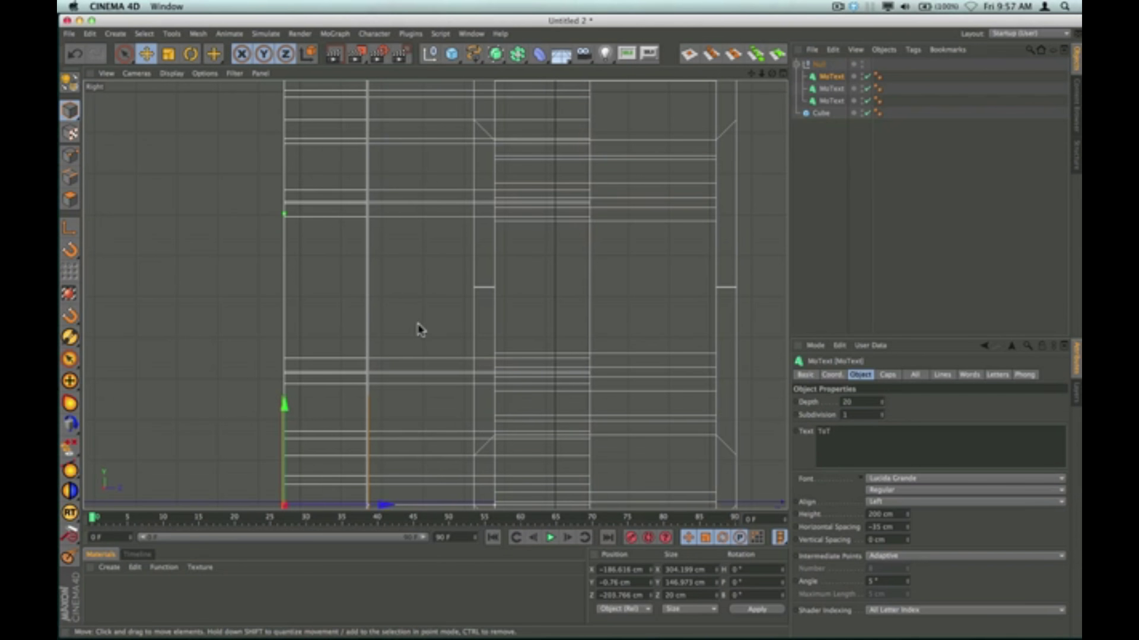
{"action": "scroll", "coordinate": [420, 330], "scroll_direction": "down", "scroll_amount": 5}
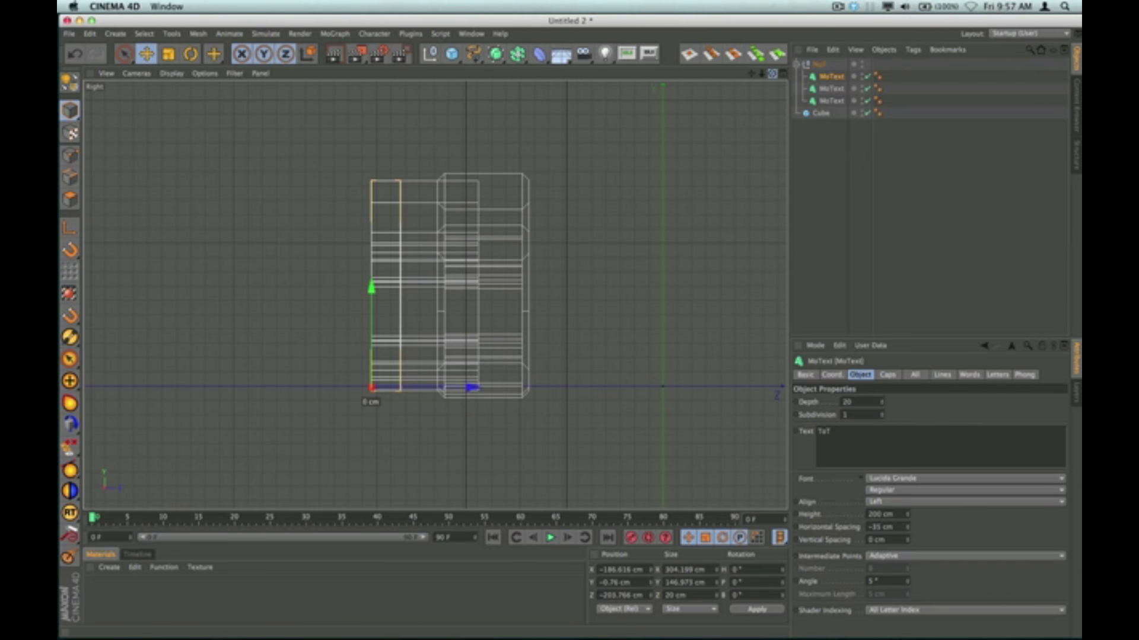
{"action": "left_click", "coordinate": [783, 76]}
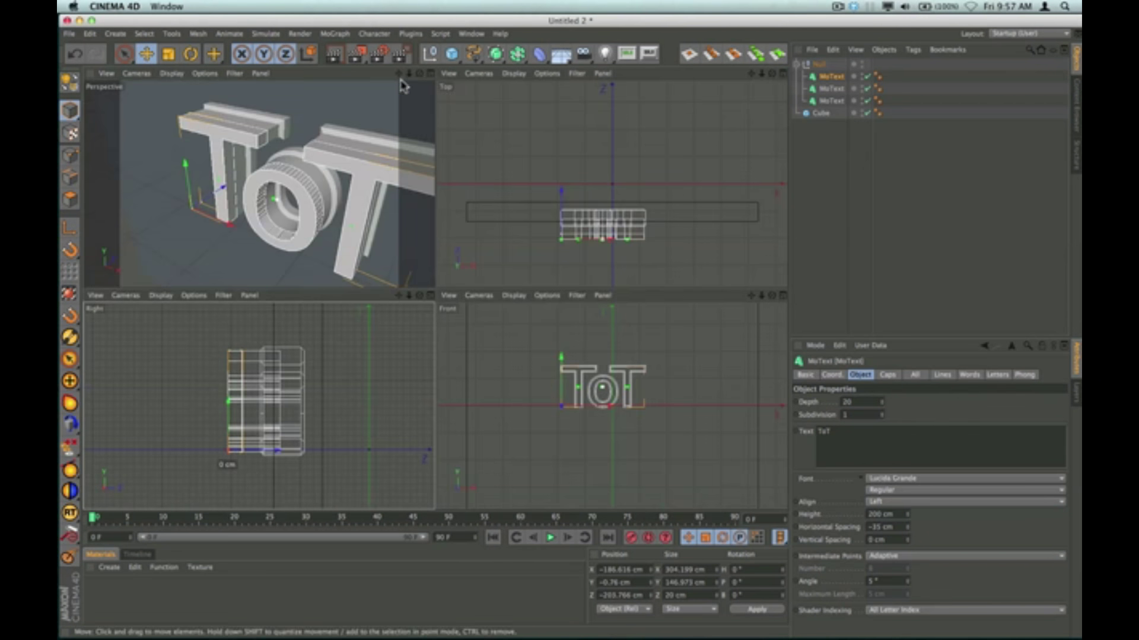
- Reorder the MoText objects in the Null so the plain middle layer sits above the filleted back layer
{"action": "left_click_drag", "start_coordinate": [213, 178], "coordinate": [285, 191], "text": "alt"}
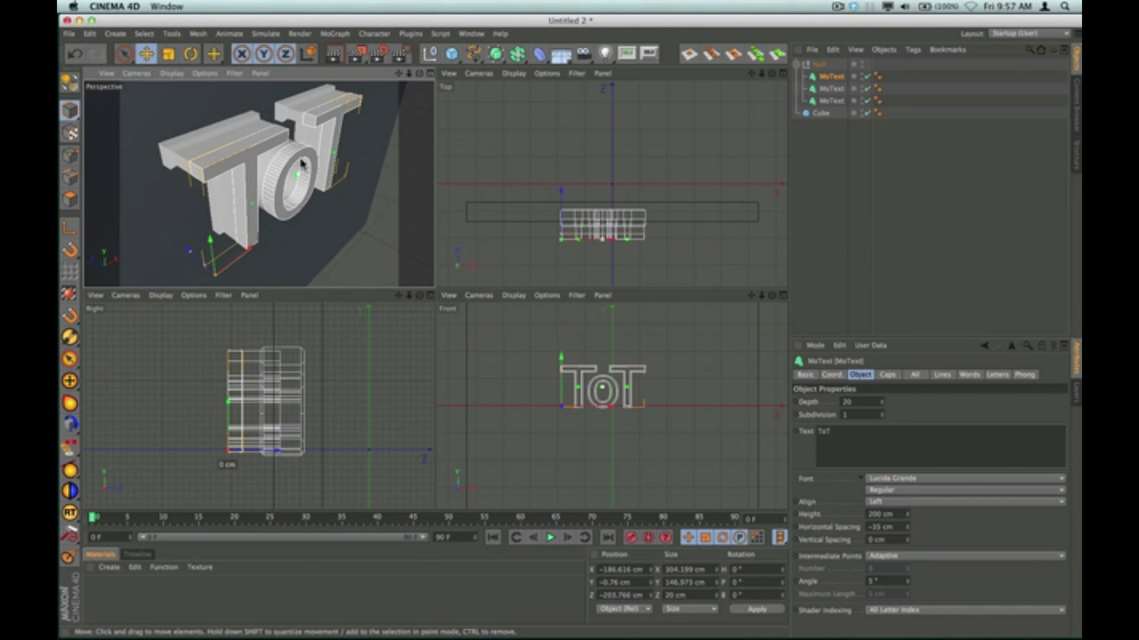
{"action": "left_click", "coordinate": [829, 80]}
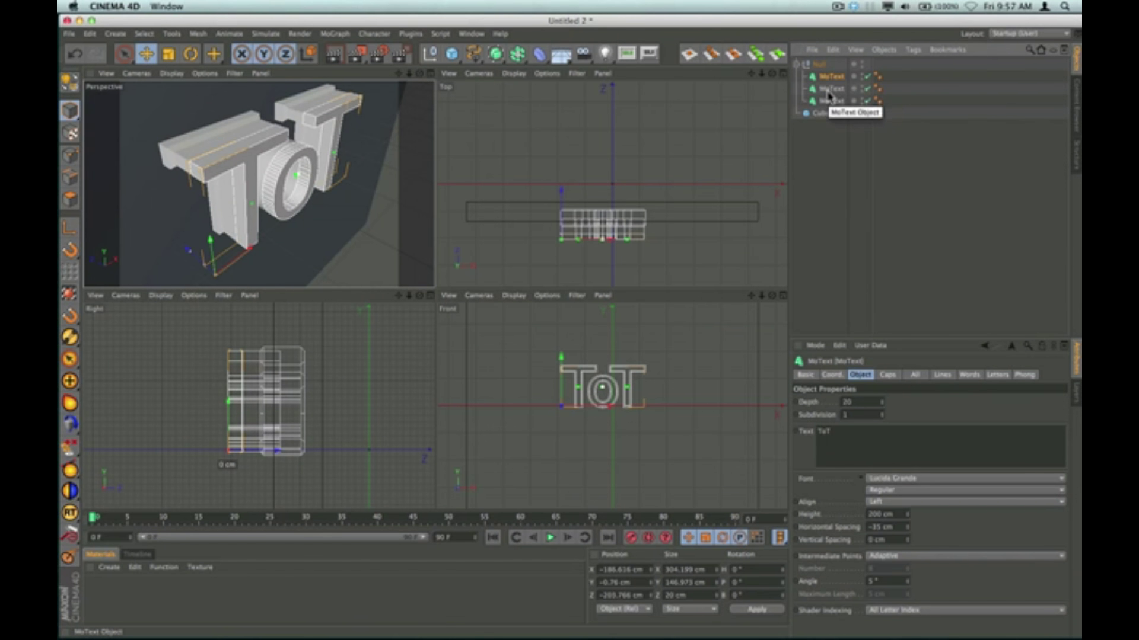
{"action": "left_click", "coordinate": [829, 90]}
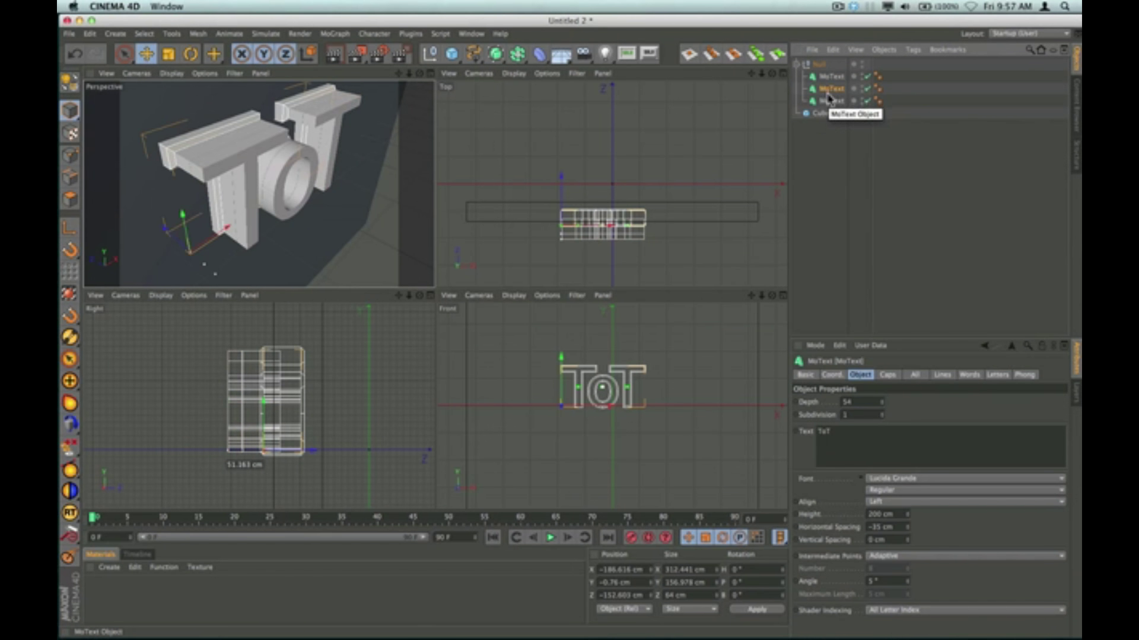
{"action": "left_click_drag", "start_coordinate": [830, 101], "coordinate": [829, 89]}
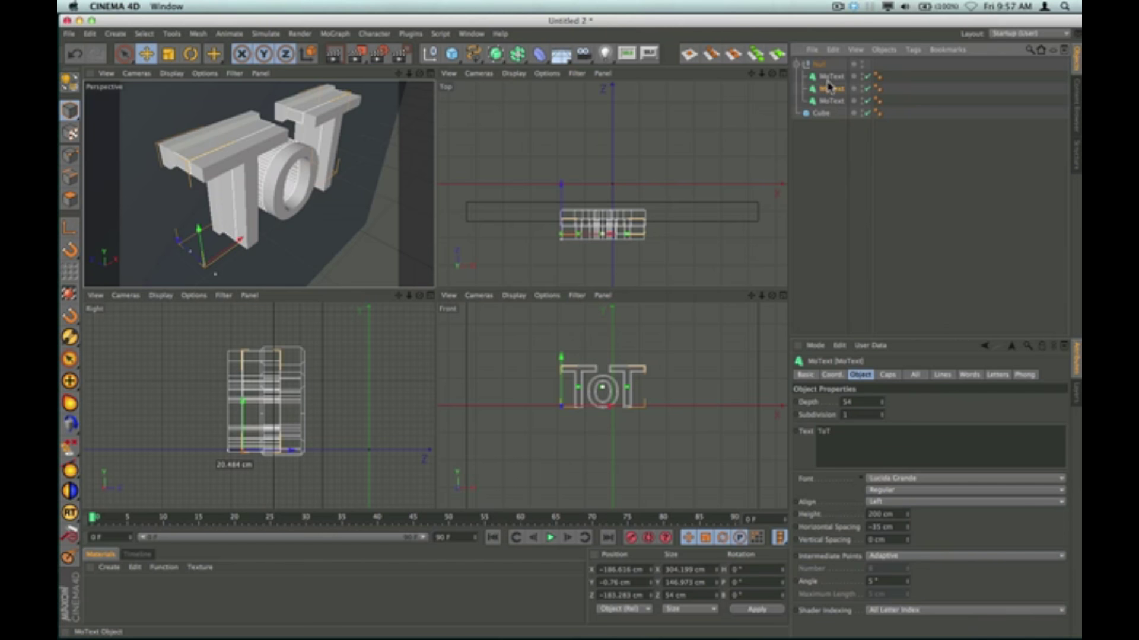
{"action": "left_click", "coordinate": [829, 89]}
{"action": "left_click", "coordinate": [829, 102]}
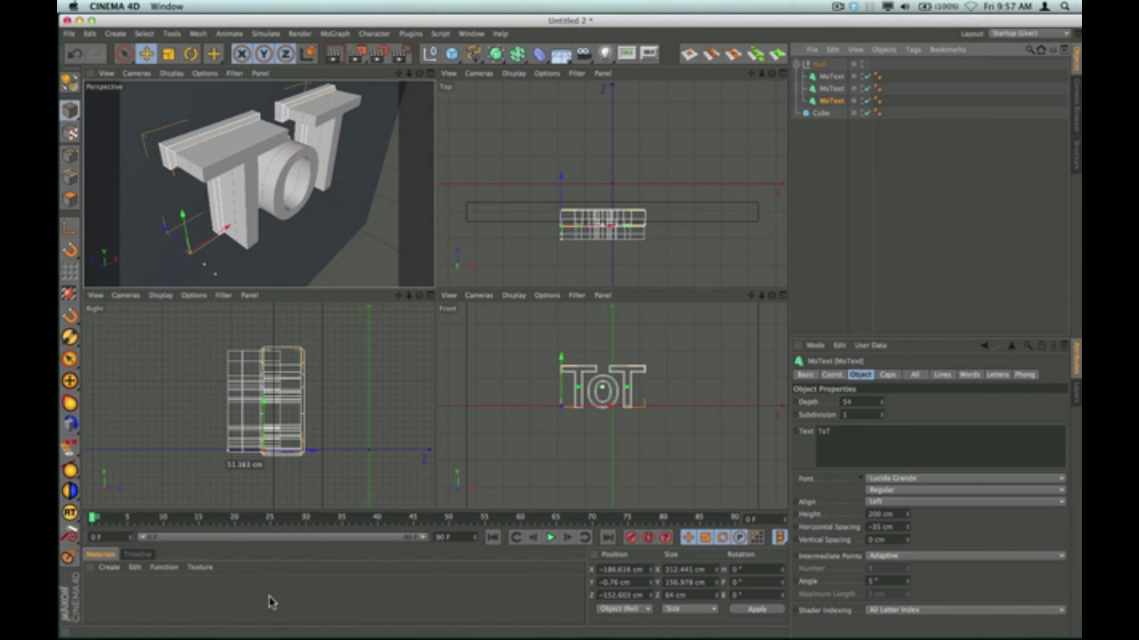
- Create a new material and set its Luminance color to a warm off-white, RGB 226, 218, 210
{"action": "double_click", "coordinate": [243, 594]}
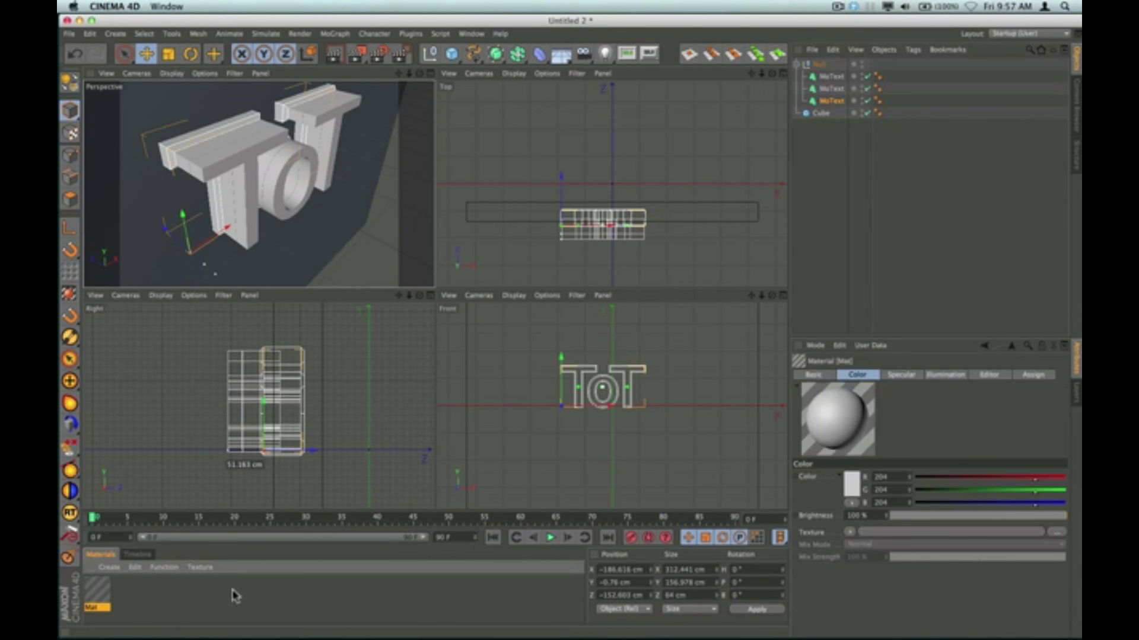
{"action": "double_click", "coordinate": [98, 591]}
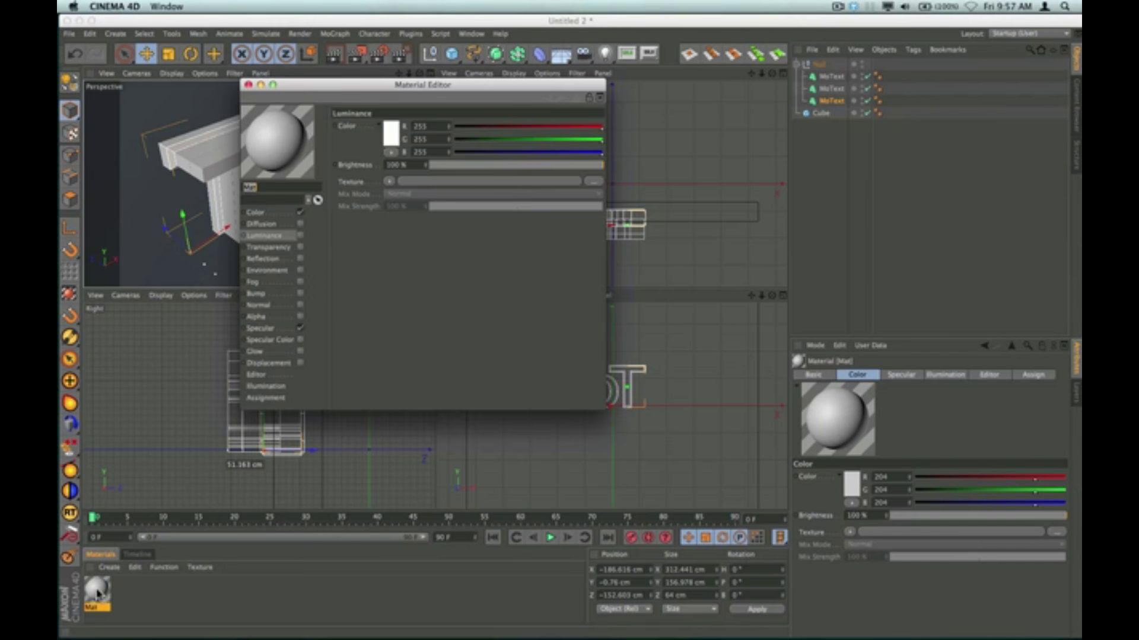
{"action": "left_click", "coordinate": [390, 134]}
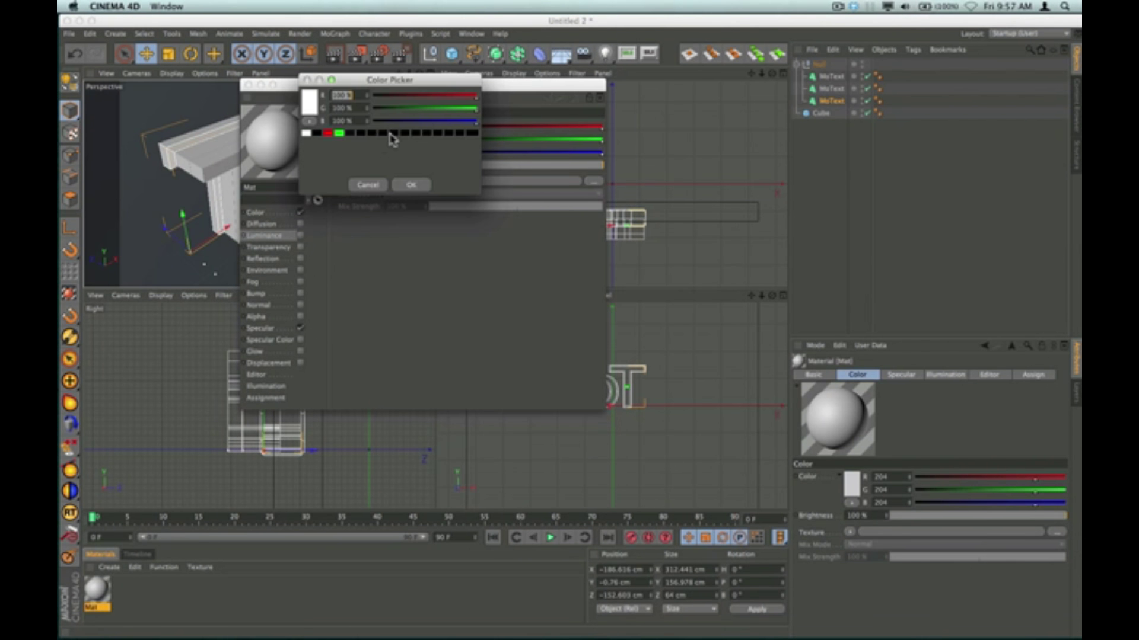
{"action": "left_click", "coordinate": [309, 102]}
{"action": "mouse_move", "coordinate": [392, 241]}
{"action": "left_mouse_down"}
{"action": "mouse_move", "coordinate": [407, 229]}
{"action": "mouse_move", "coordinate": [396, 238]}
{"action": "left_mouse_up"}
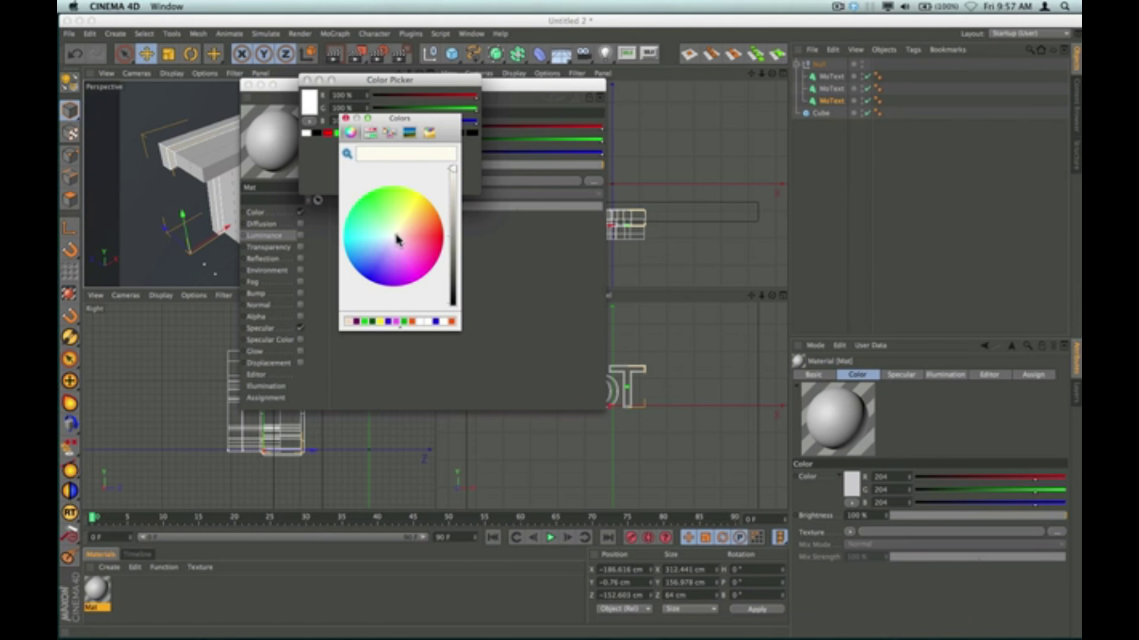
{"action": "left_click_drag", "start_coordinate": [452, 172], "coordinate": [453, 183]}
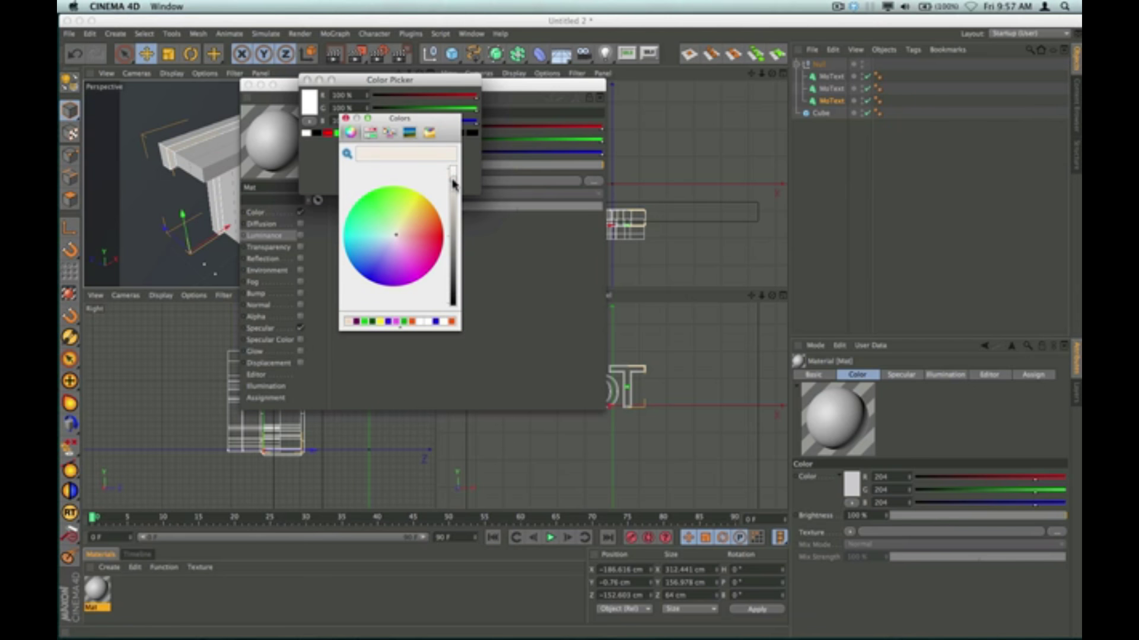
{"action": "left_click", "coordinate": [345, 118]}
{"action": "left_click", "coordinate": [411, 184]}
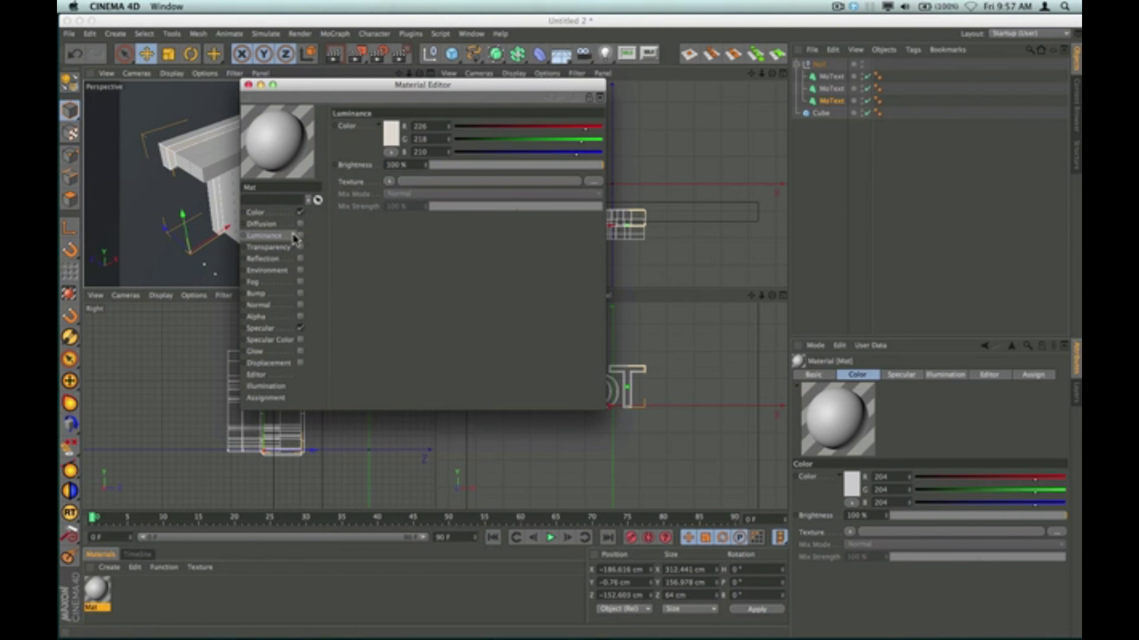
- Set the new material's base Color to a pale yellowish cream, RGB 222, 227, 195
{"action": "left_click", "coordinate": [259, 212]}
{"action": "left_click", "coordinate": [392, 137]}
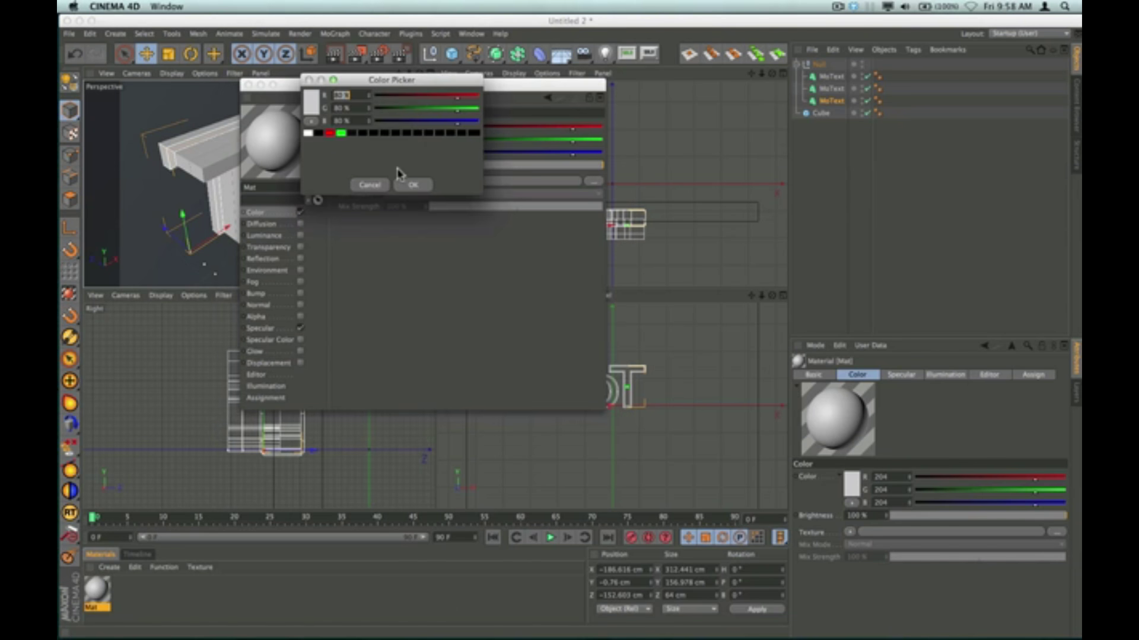
{"action": "left_click", "coordinate": [311, 104]}
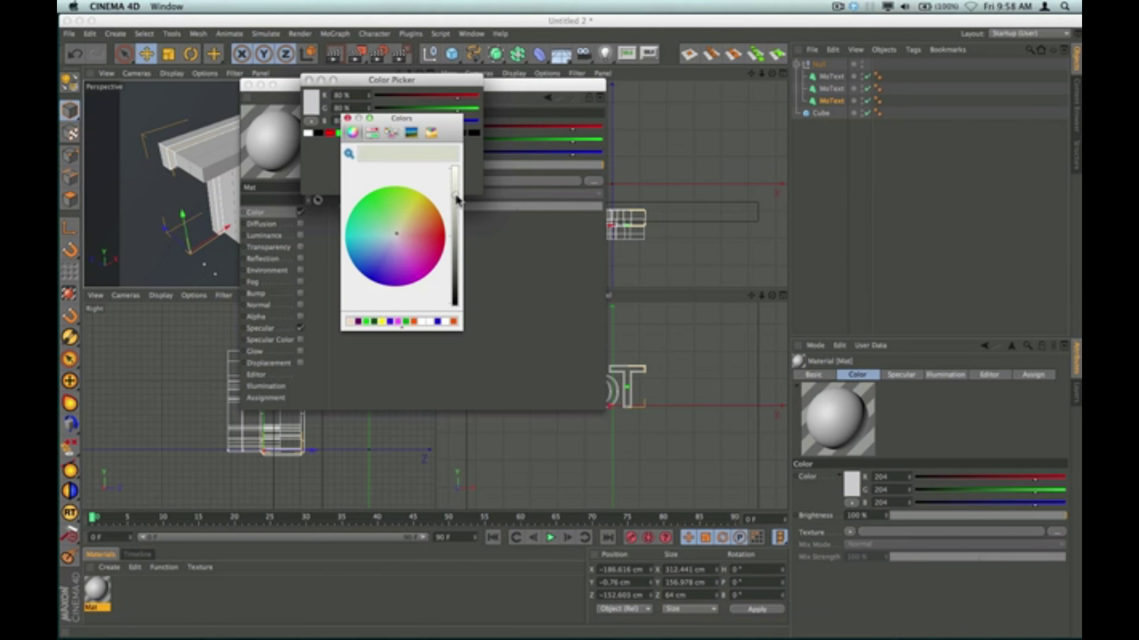
{"action": "left_click_drag", "start_coordinate": [457, 200], "coordinate": [457, 190]}
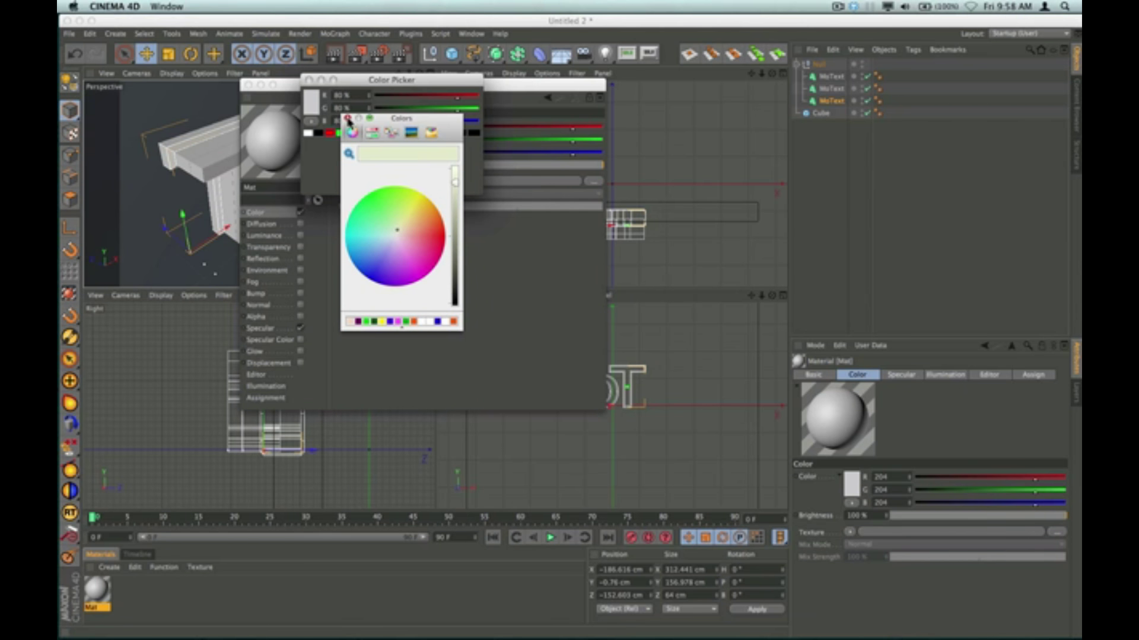
{"action": "left_click", "coordinate": [348, 120]}
{"action": "left_click", "coordinate": [405, 184]}
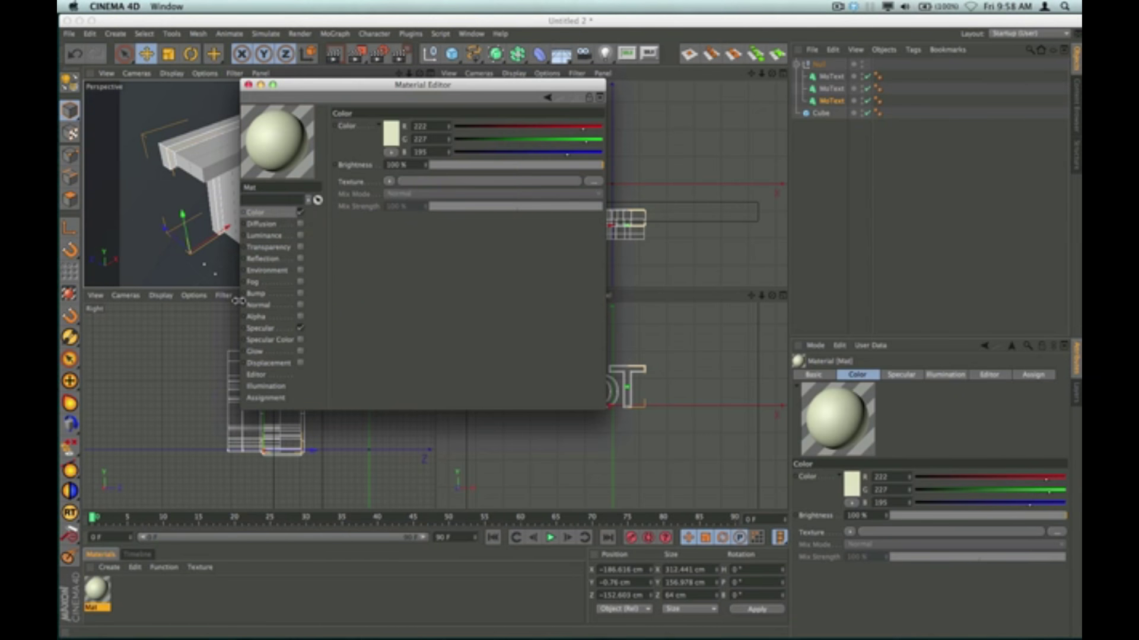
- Enable Reflection on the cream material with a brightness of 6% and close the Material Editor
{"action": "left_click", "coordinate": [262, 259]}
{"action": "left_click", "coordinate": [300, 259]}
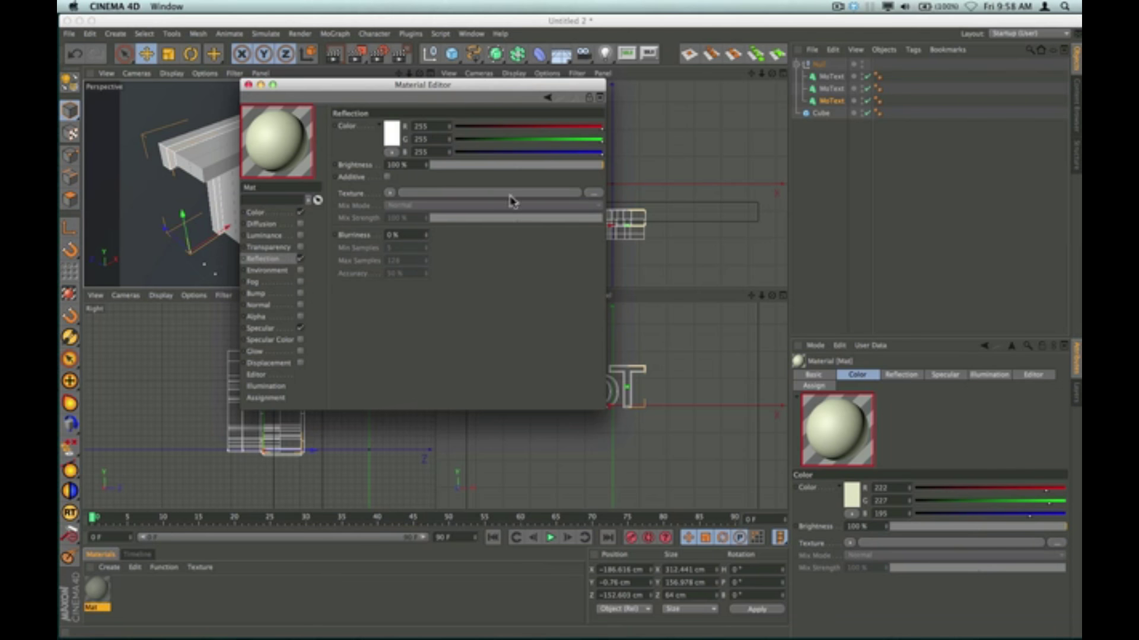
{"action": "left_click_drag", "start_coordinate": [515, 166], "coordinate": [440, 166]}
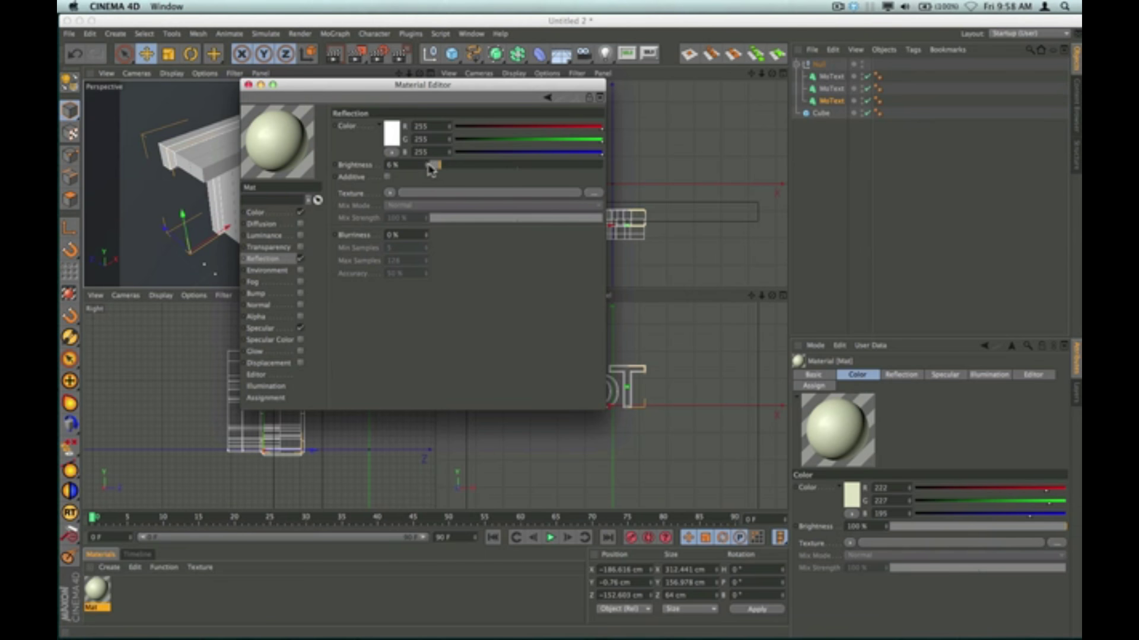
{"action": "left_click", "coordinate": [249, 85]}
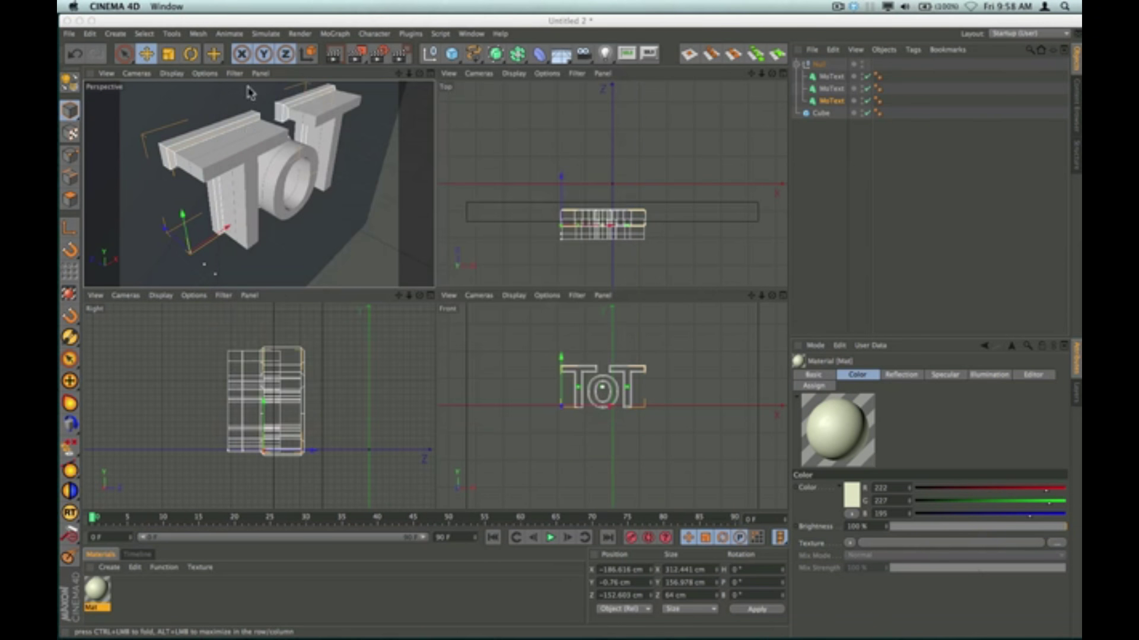
- Rename the cream material BG and apply it to the wall cube
{"action": "double_click", "coordinate": [97, 608]}
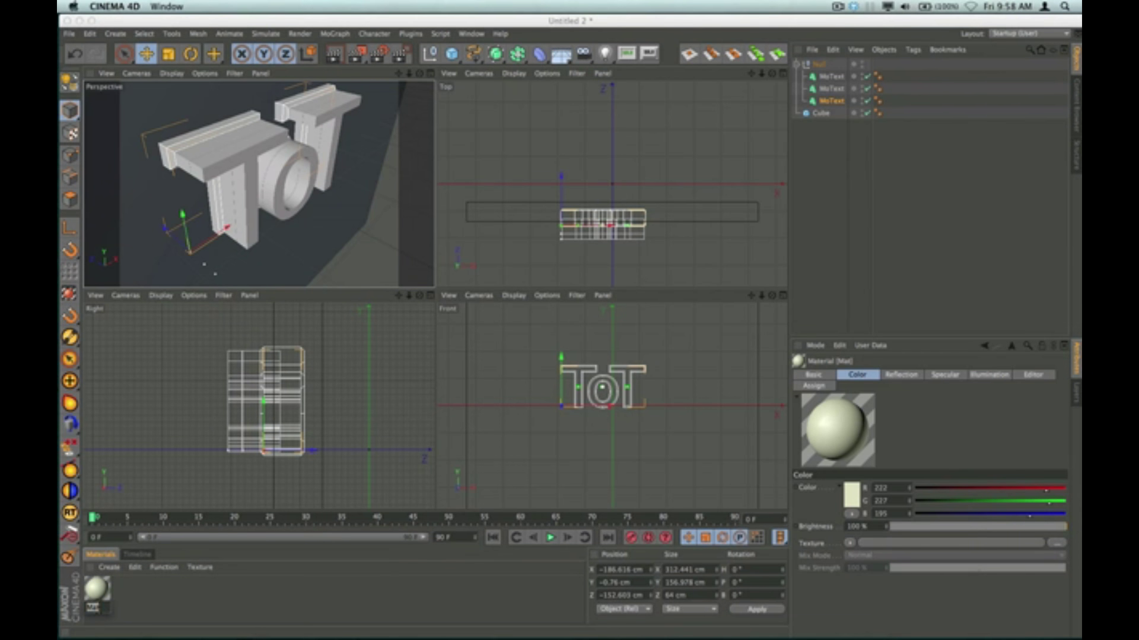
{"action": "type", "text": "BG"}
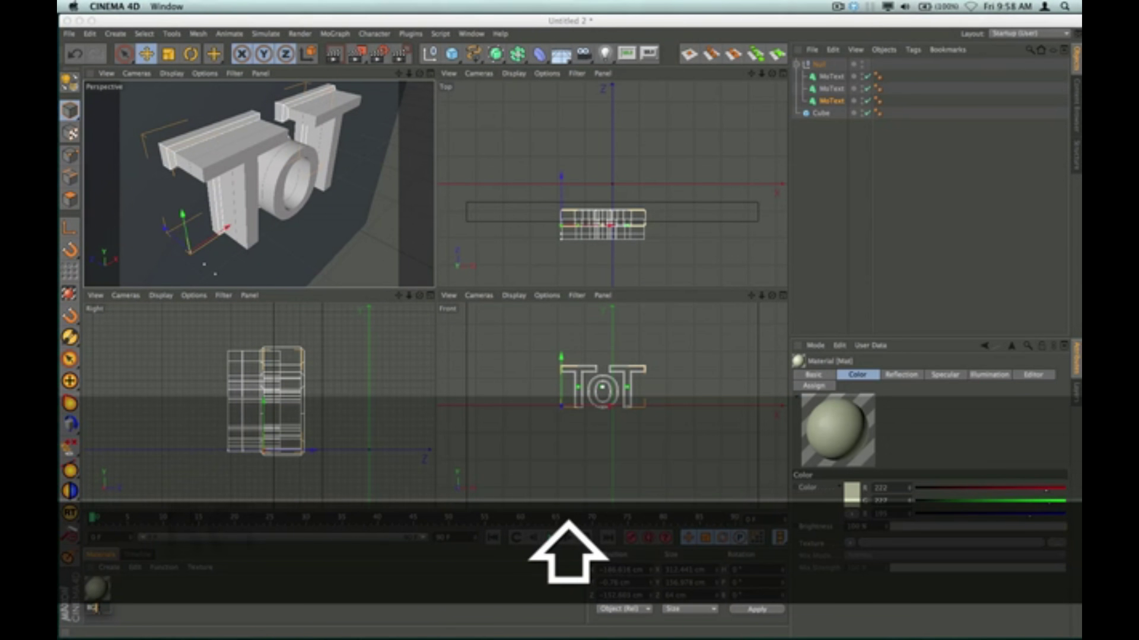
{"action": "key", "text": "Return"}
{"action": "left_click_drag", "start_coordinate": [95, 591], "coordinate": [140, 219]}
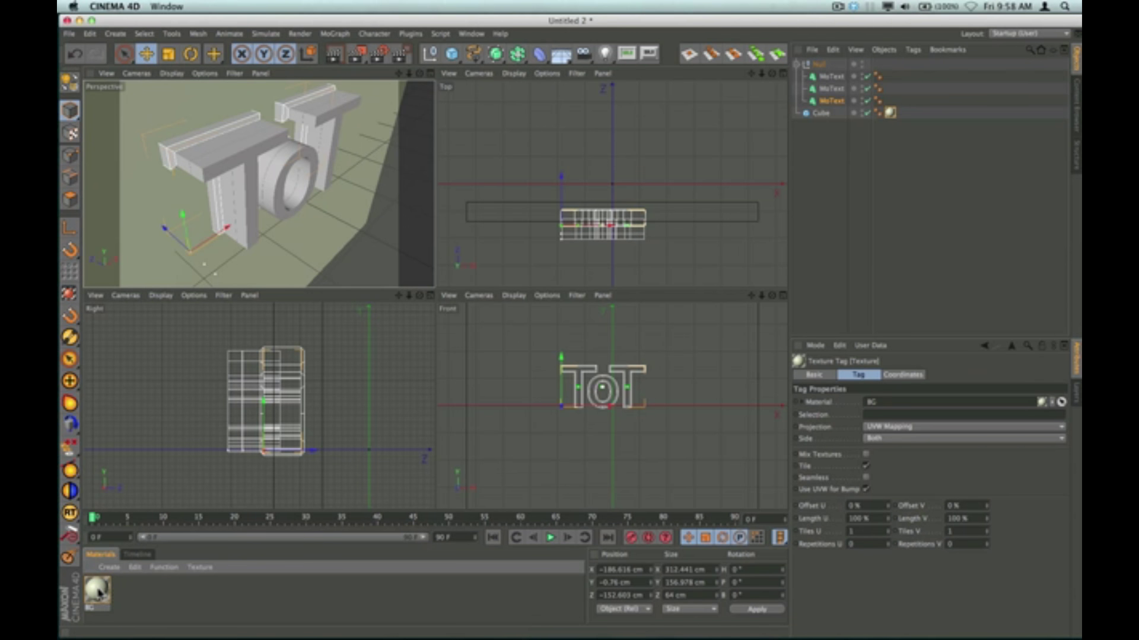
- Duplicate the BG material and set the copy's Reflection brightness to 61%
{"action": "left_click_drag", "start_coordinate": [99, 591], "coordinate": [131, 596]}
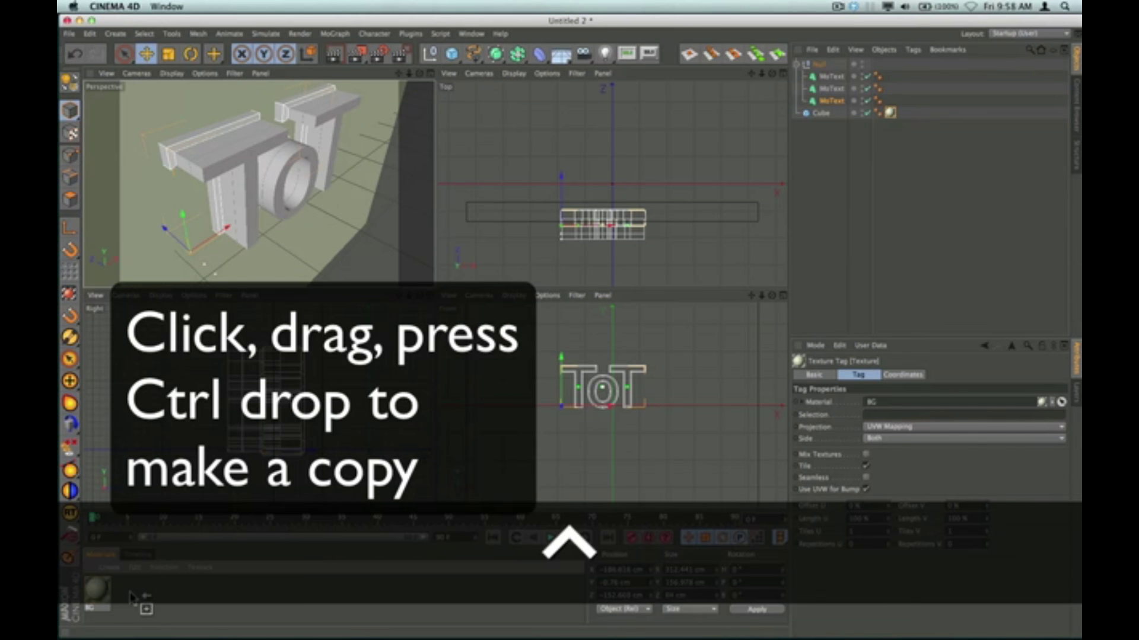
{"action": "left_click_drag", "start_coordinate": [131, 597], "coordinate": [126, 597], "text": "ctrl"}
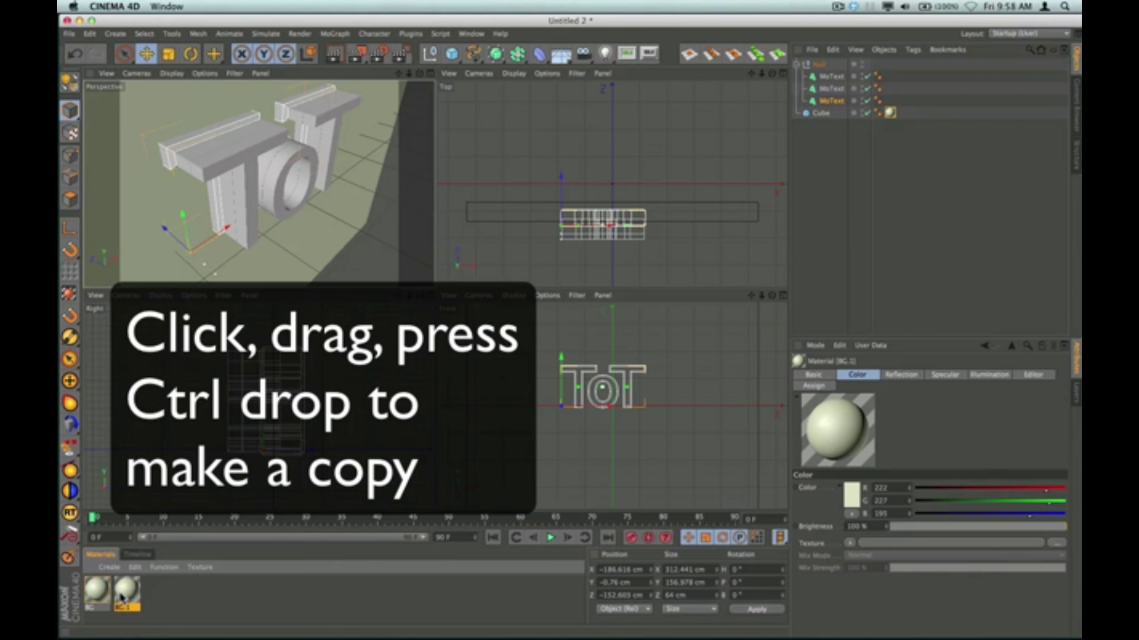
{"action": "double_click", "coordinate": [125, 596]}
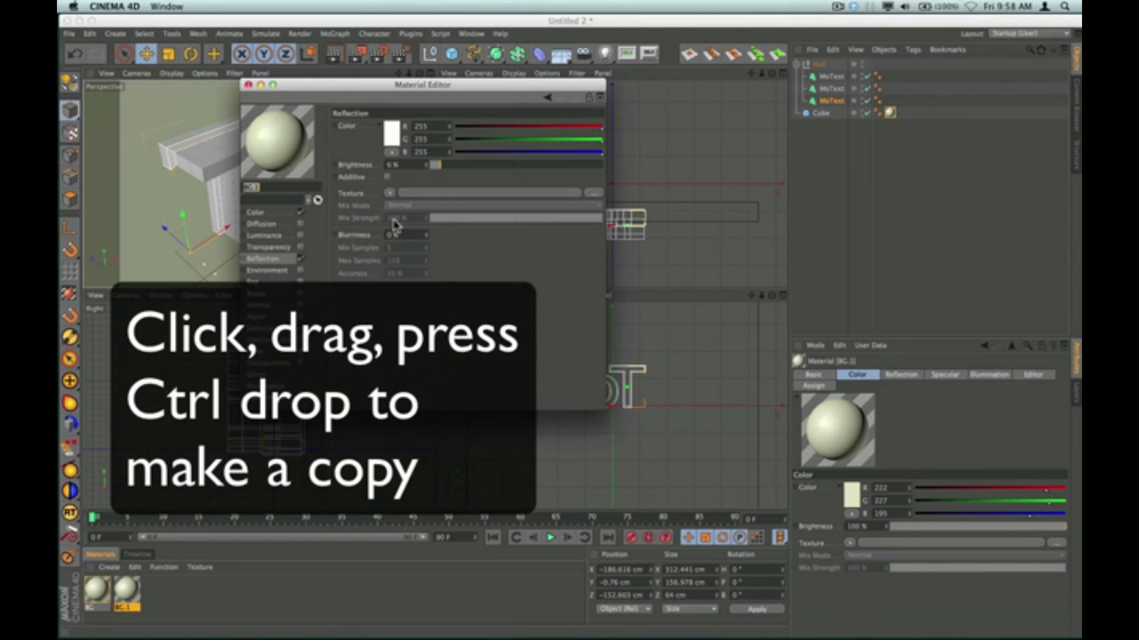
{"action": "left_click_drag", "start_coordinate": [439, 165], "coordinate": [538, 171]}
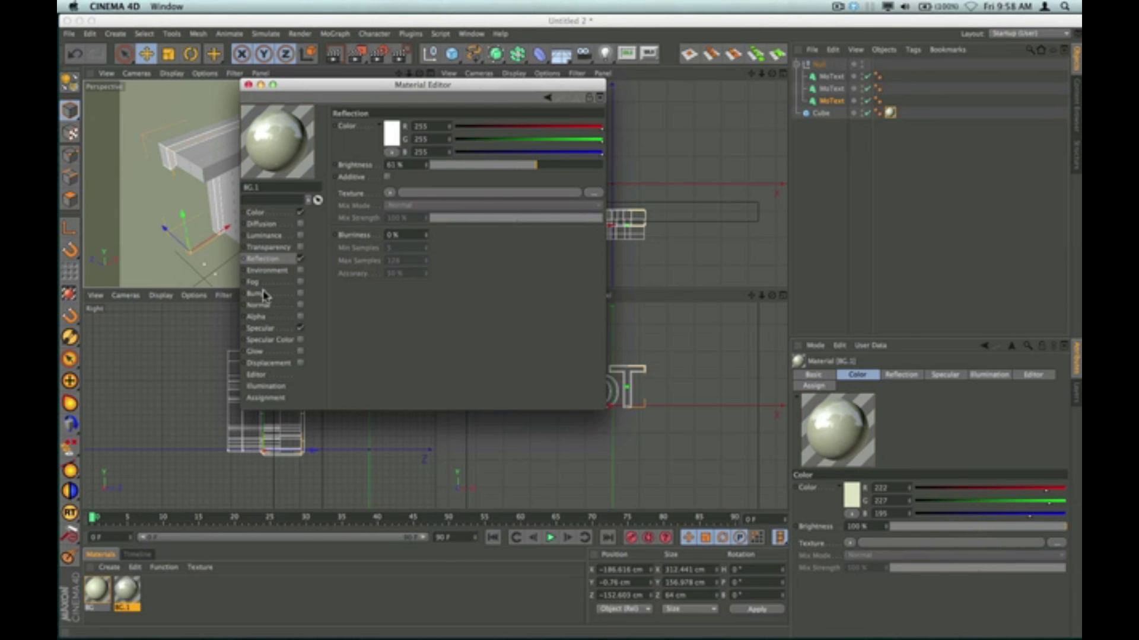
- Set the BG copy's Specular height to 85% and width to 20%, and apply it to the middle MoText in the Null
{"action": "left_click", "coordinate": [265, 329]}
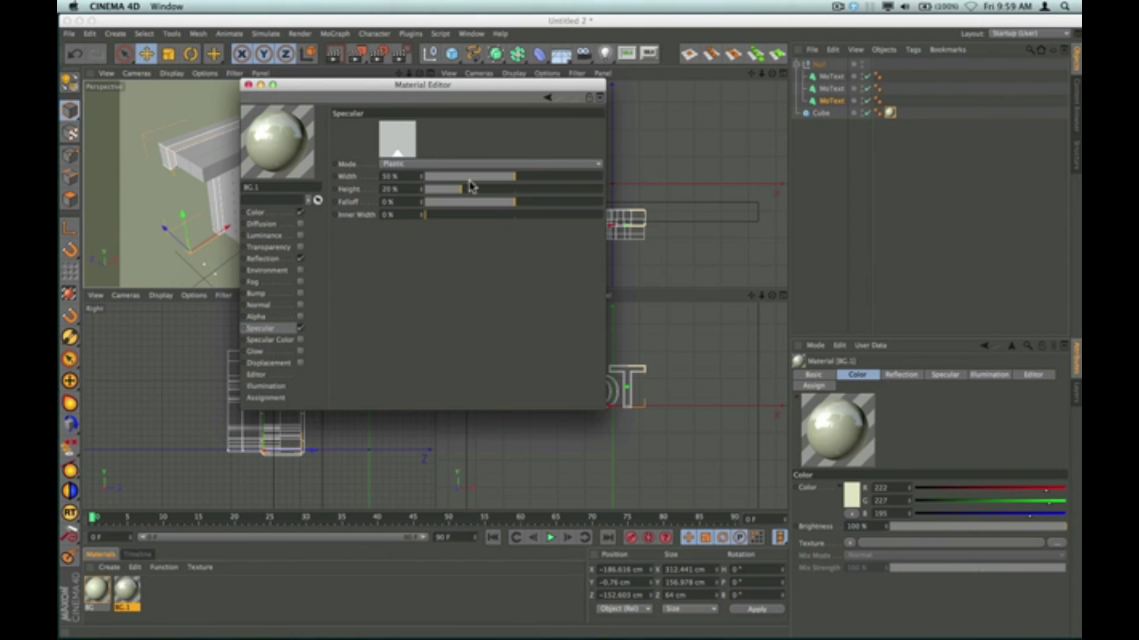
{"action": "left_click_drag", "start_coordinate": [466, 190], "coordinate": [575, 195]}
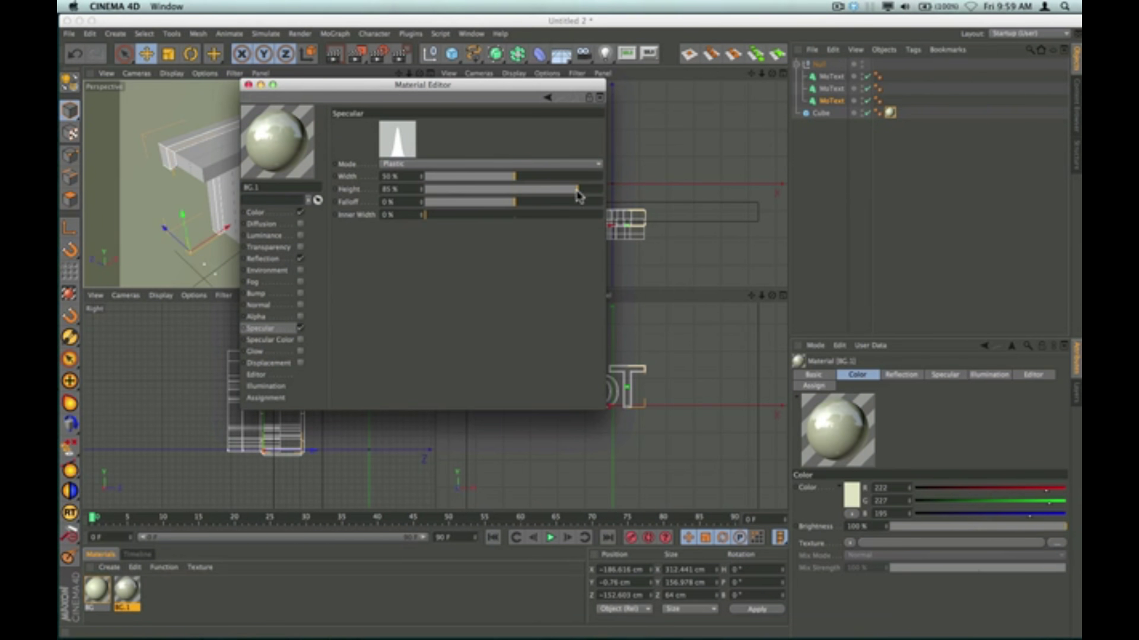
{"action": "left_click_drag", "start_coordinate": [516, 177], "coordinate": [481, 176]}
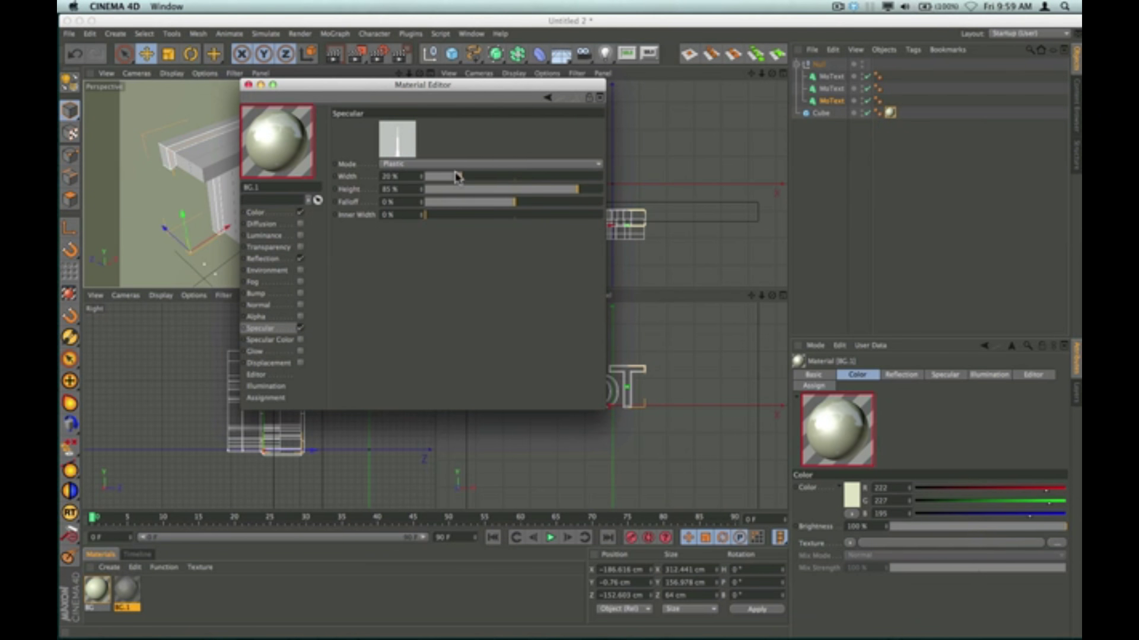
{"action": "left_click", "coordinate": [249, 84]}
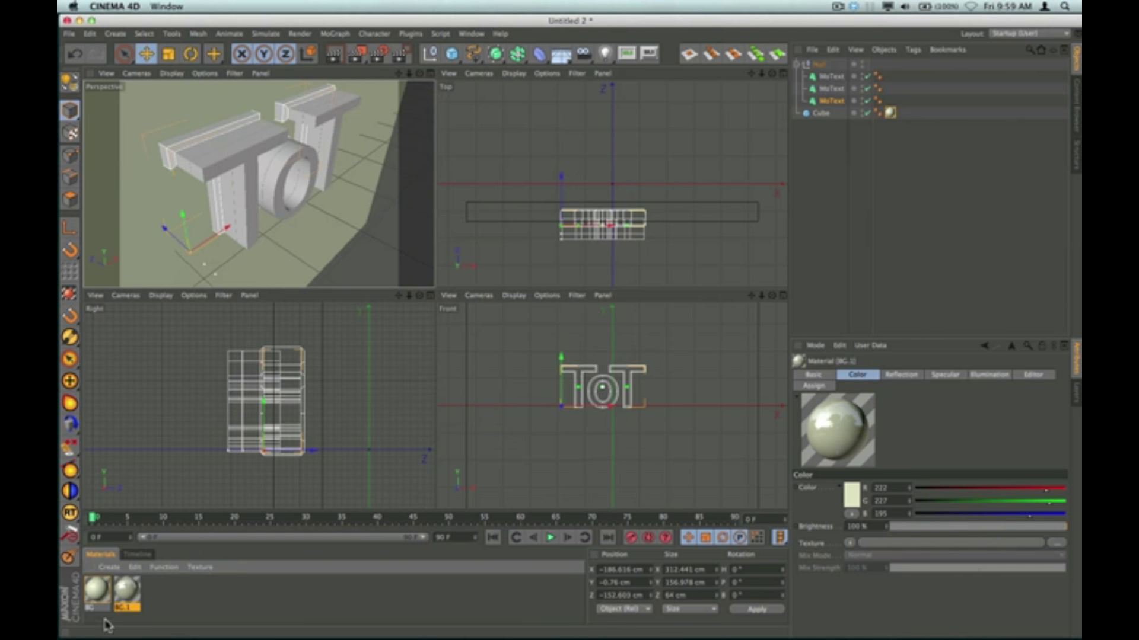
{"action": "left_click_drag", "start_coordinate": [128, 595], "coordinate": [827, 91]}
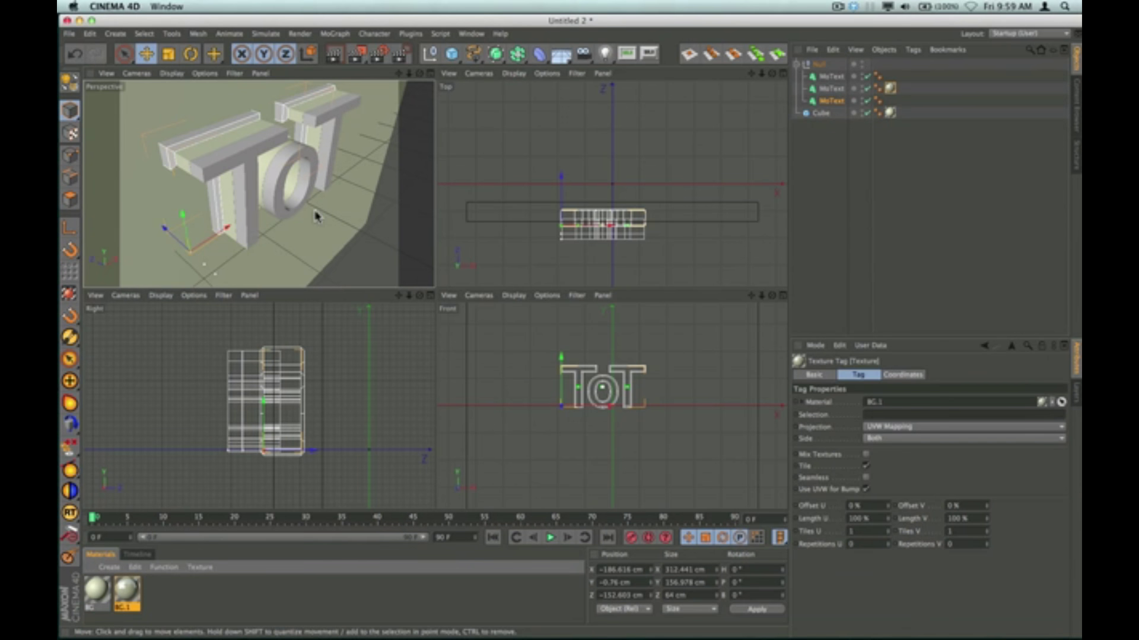
- Create another new material and set its Color to near-black, RGB 15, 15, 15
{"action": "double_click", "coordinate": [181, 607]}
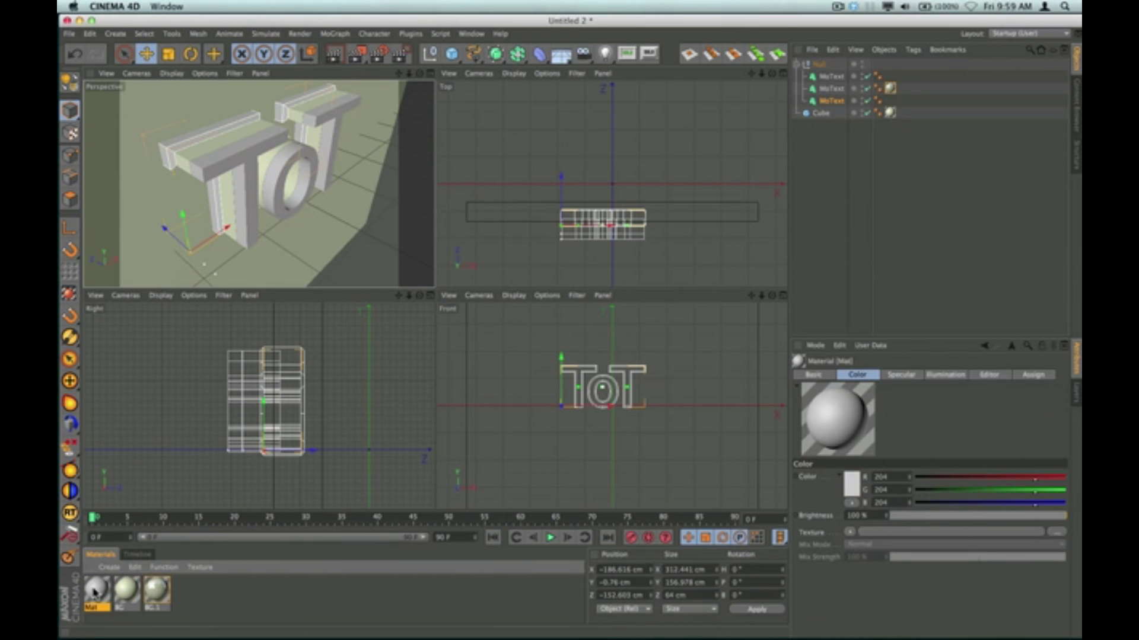
{"action": "double_click", "coordinate": [94, 592]}
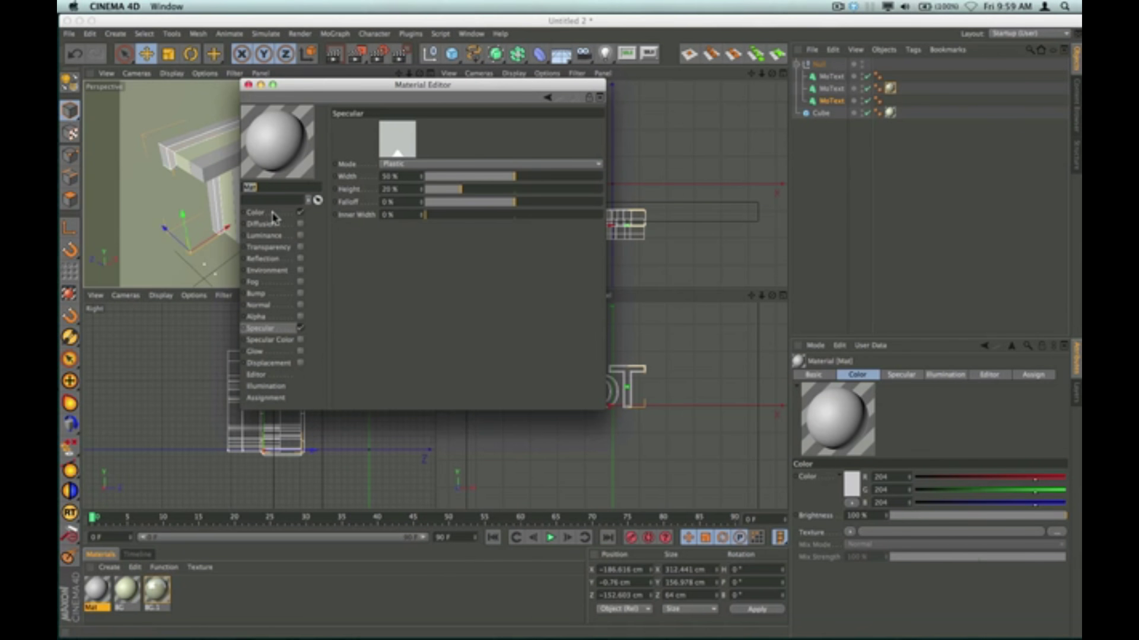
{"action": "left_click", "coordinate": [272, 213]}
{"action": "left_click", "coordinate": [390, 139]}
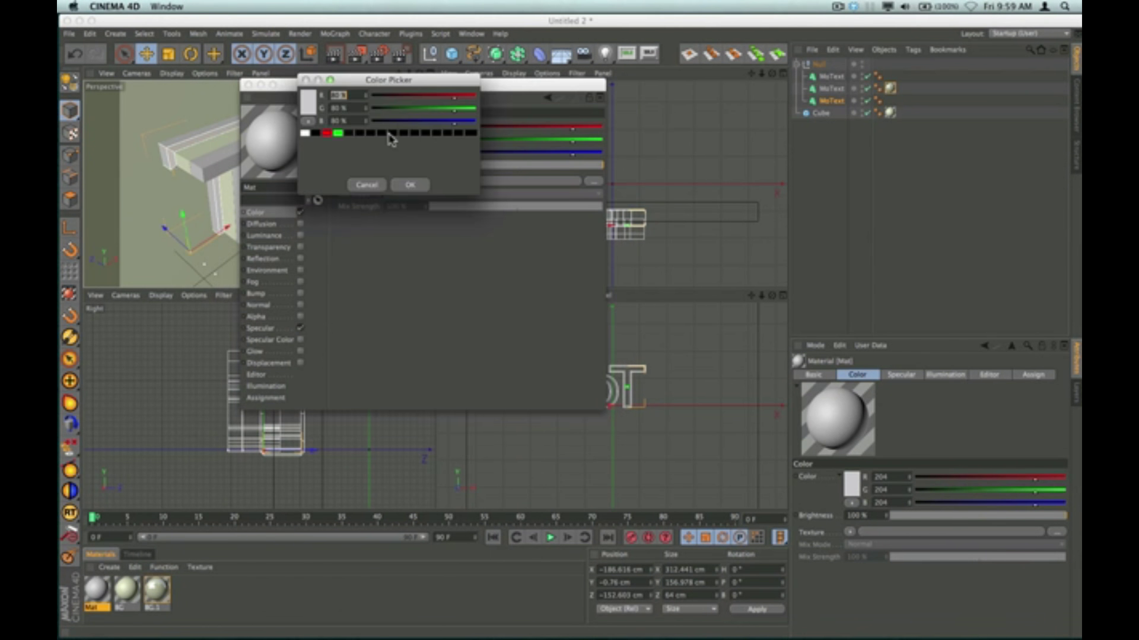
{"action": "left_click", "coordinate": [316, 133]}
{"action": "left_click", "coordinate": [308, 103]}
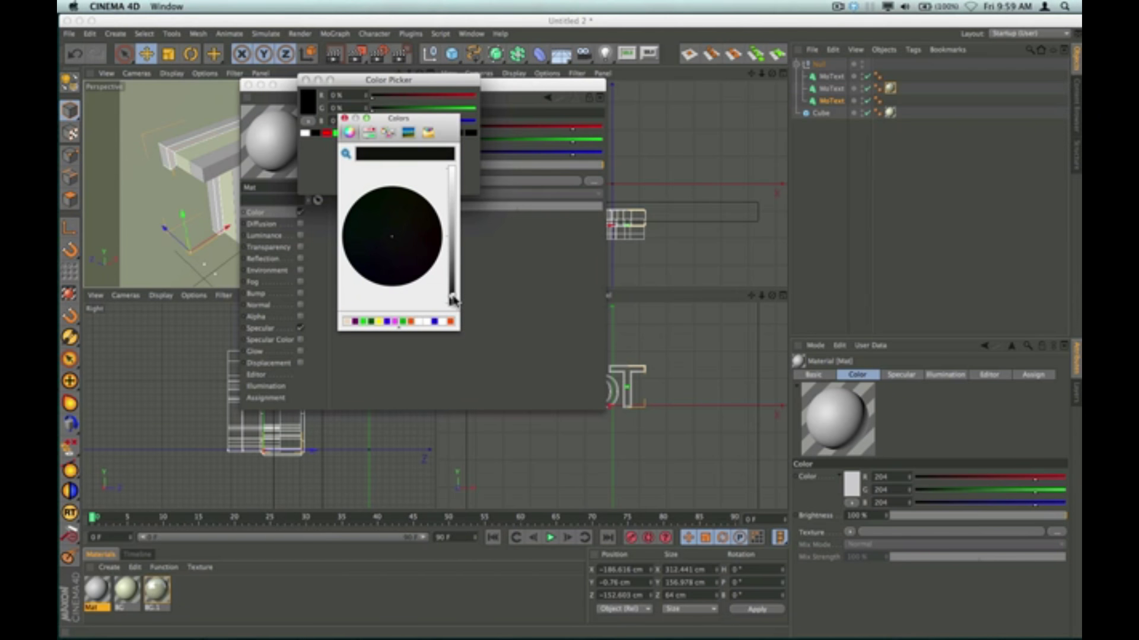
{"action": "mouse_move", "coordinate": [453, 298]}
{"action": "left_mouse_down"}
{"action": "mouse_move", "coordinate": [454, 288]}
{"action": "mouse_move", "coordinate": [452, 298]}
{"action": "left_mouse_up"}
{"action": "left_click", "coordinate": [345, 118]}
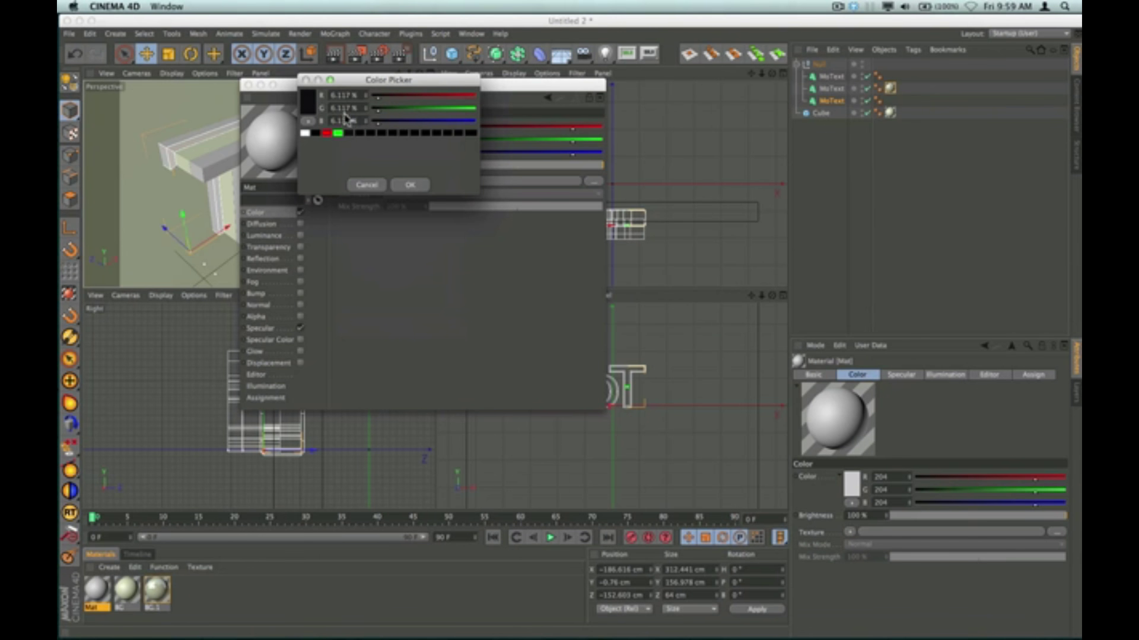
{"action": "left_click", "coordinate": [408, 185]}
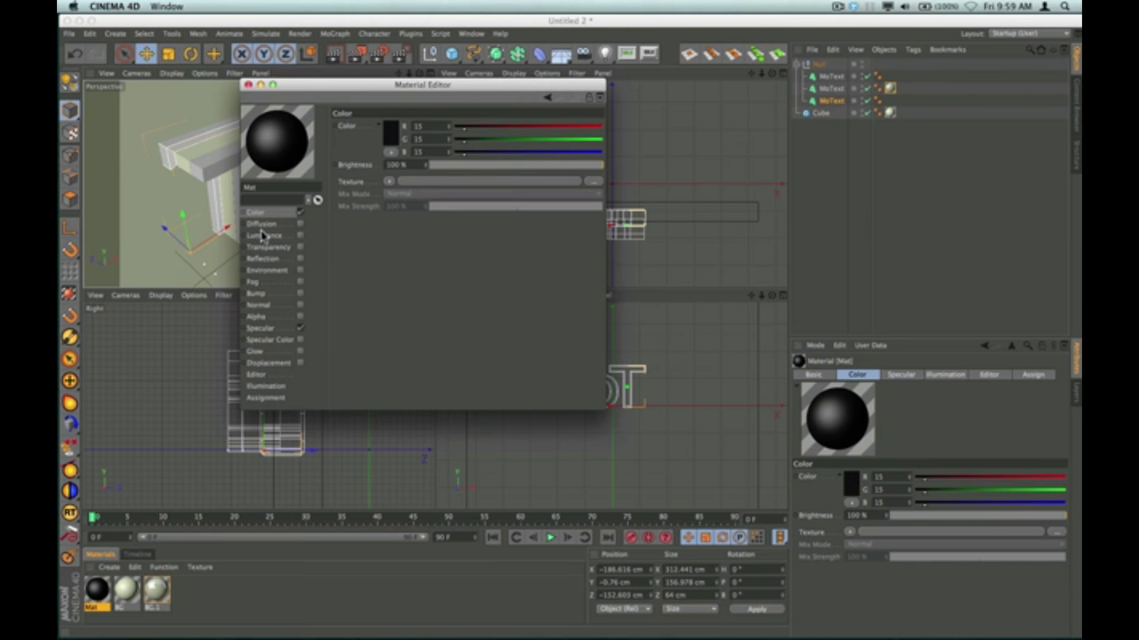
- Enable Reflection on the near-black material and set its brightness to 53%
{"action": "left_click", "coordinate": [300, 259]}
{"action": "left_click_drag", "start_coordinate": [545, 162], "coordinate": [535, 170]}
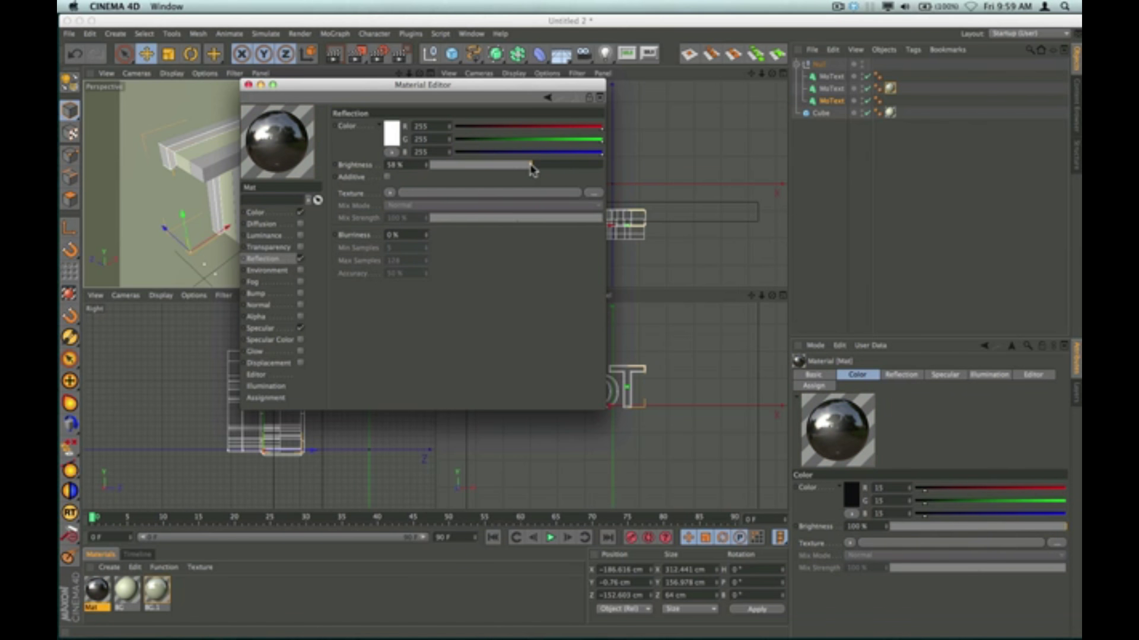
{"action": "left_click_drag", "start_coordinate": [530, 170], "coordinate": [522, 171]}
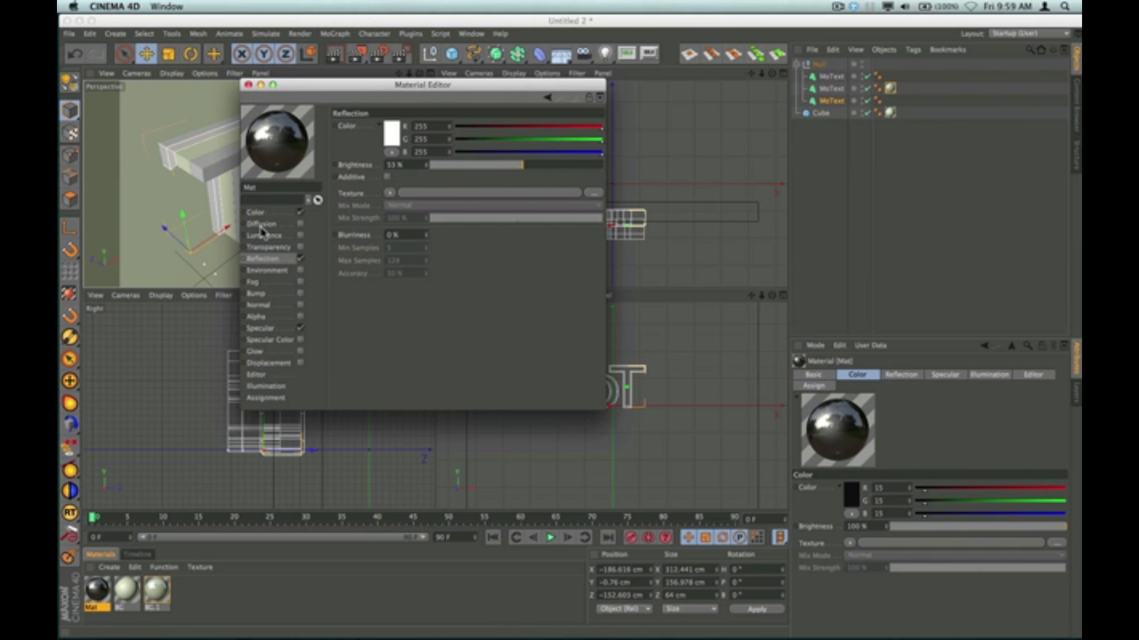
- Set the near-black material's Specular height to 88% and width to 16%
{"action": "left_click", "coordinate": [261, 328]}
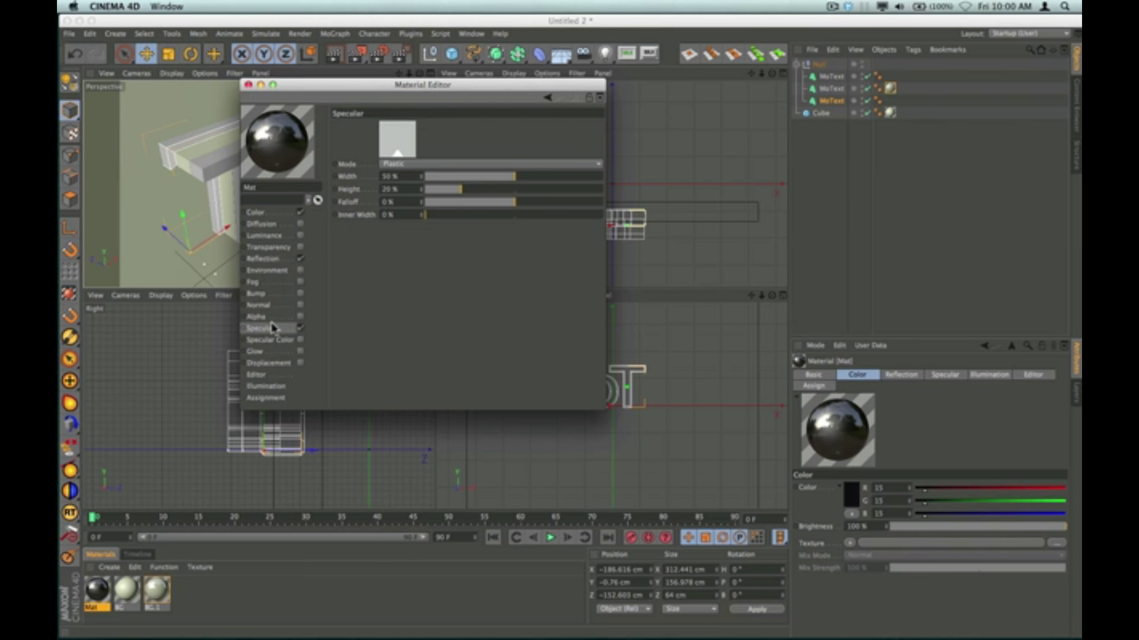
{"action": "left_click_drag", "start_coordinate": [463, 191], "coordinate": [584, 190]}
{"action": "left_click_drag", "start_coordinate": [511, 177], "coordinate": [456, 182]}
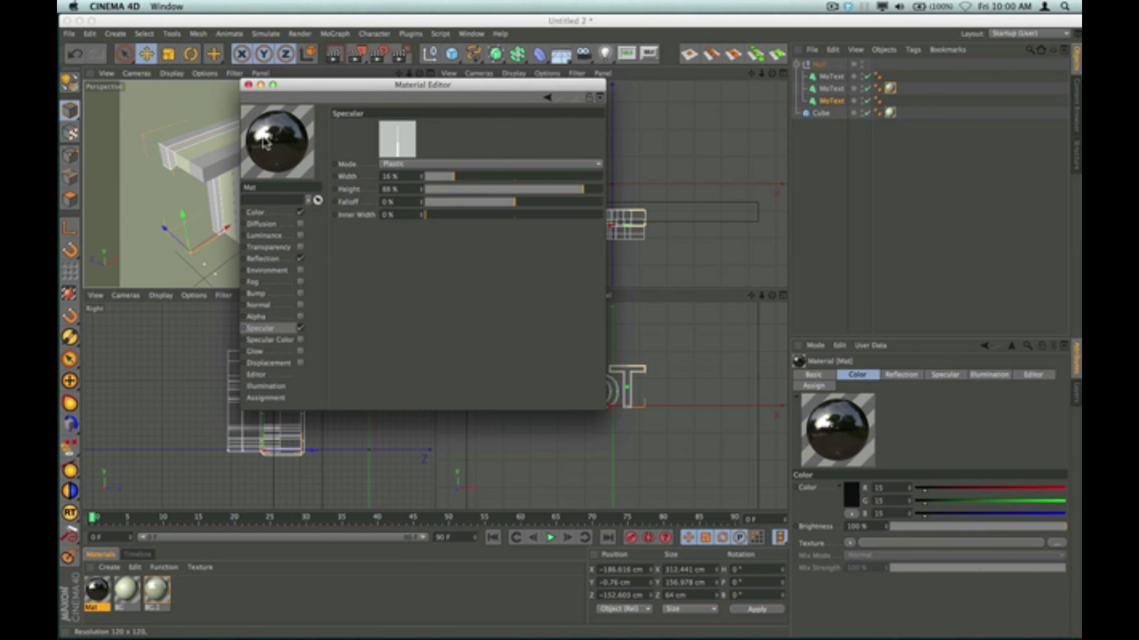
- Apply the glossy near-black material to the last MoText in the Null
{"action": "left_click", "coordinate": [247, 85]}
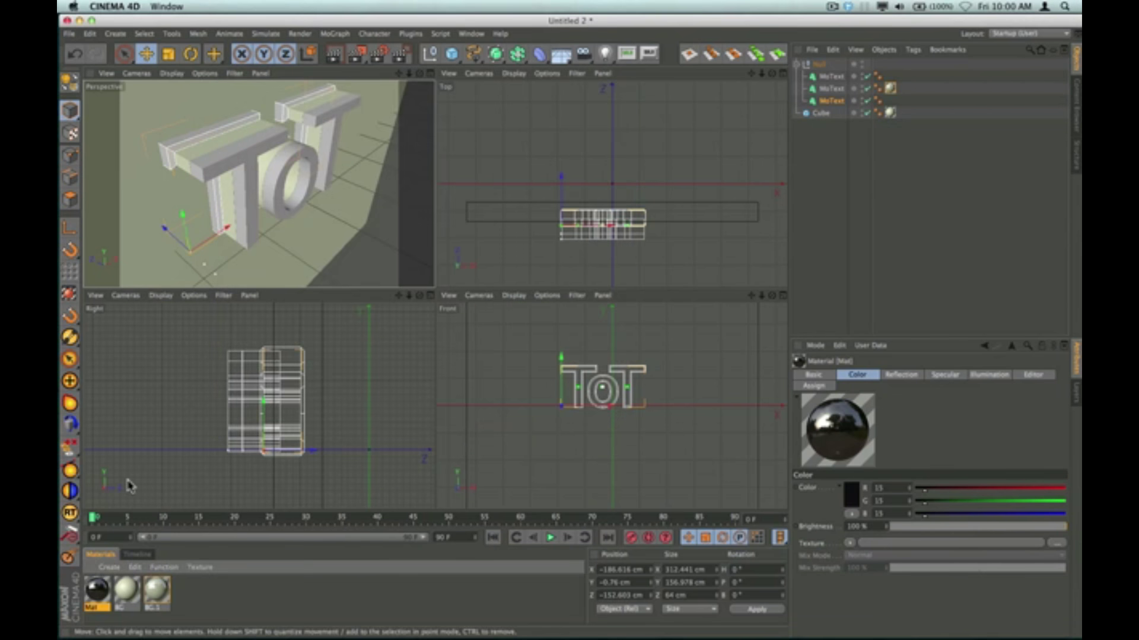
{"action": "left_click_drag", "start_coordinate": [100, 592], "coordinate": [832, 105]}
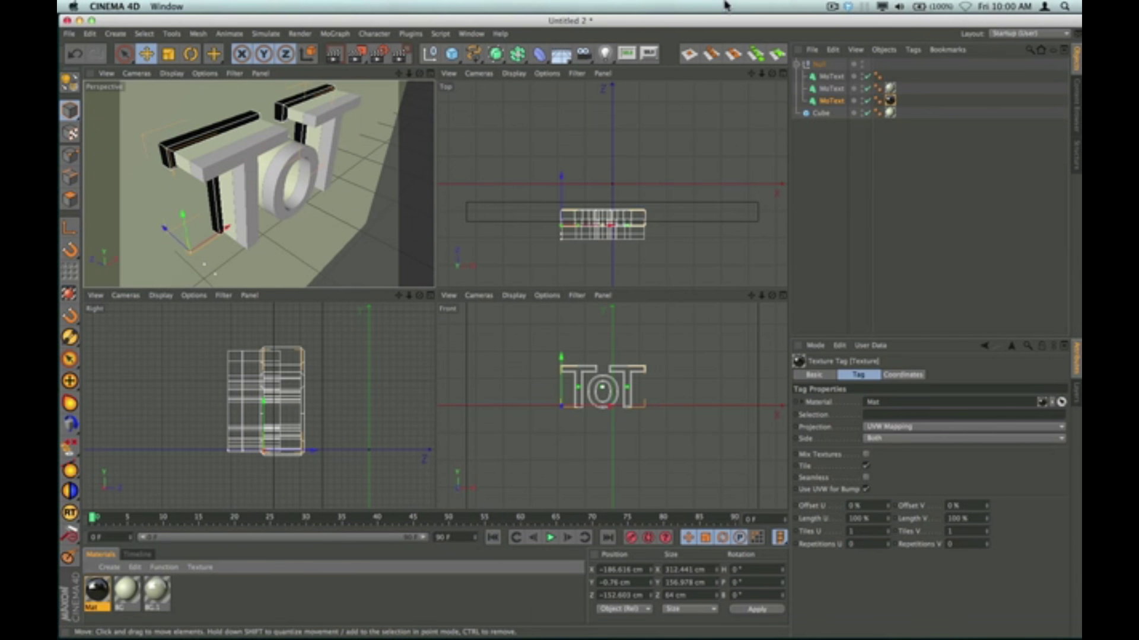
- Set the Depth of the first MoText in the Null to 15 cm
{"action": "left_click", "coordinate": [828, 79]}
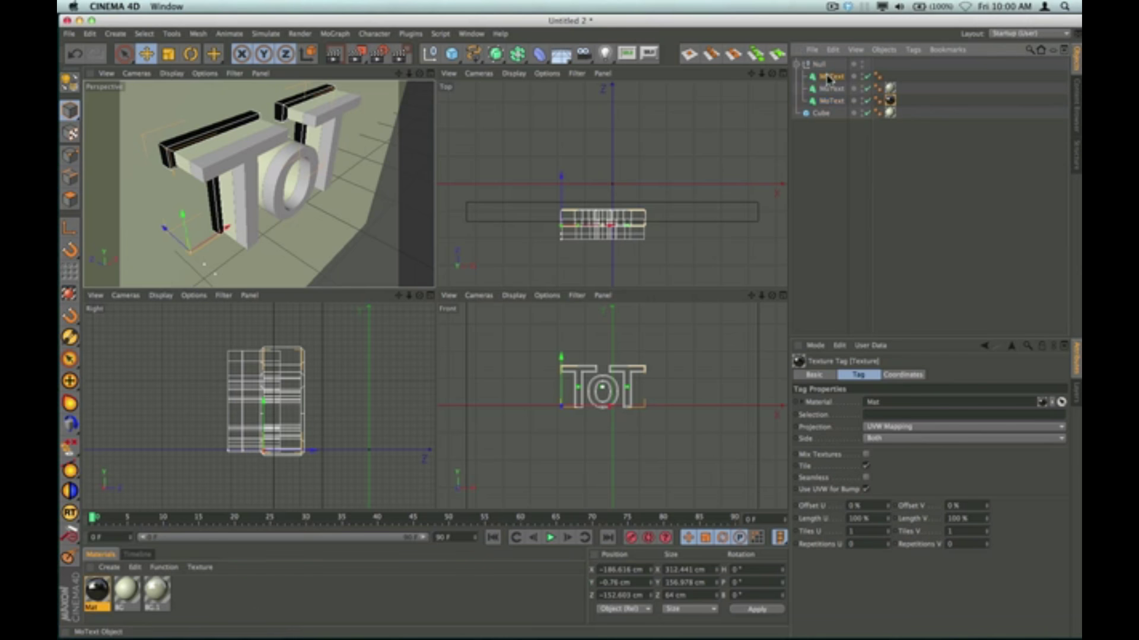
{"action": "double_click", "coordinate": [848, 402]}
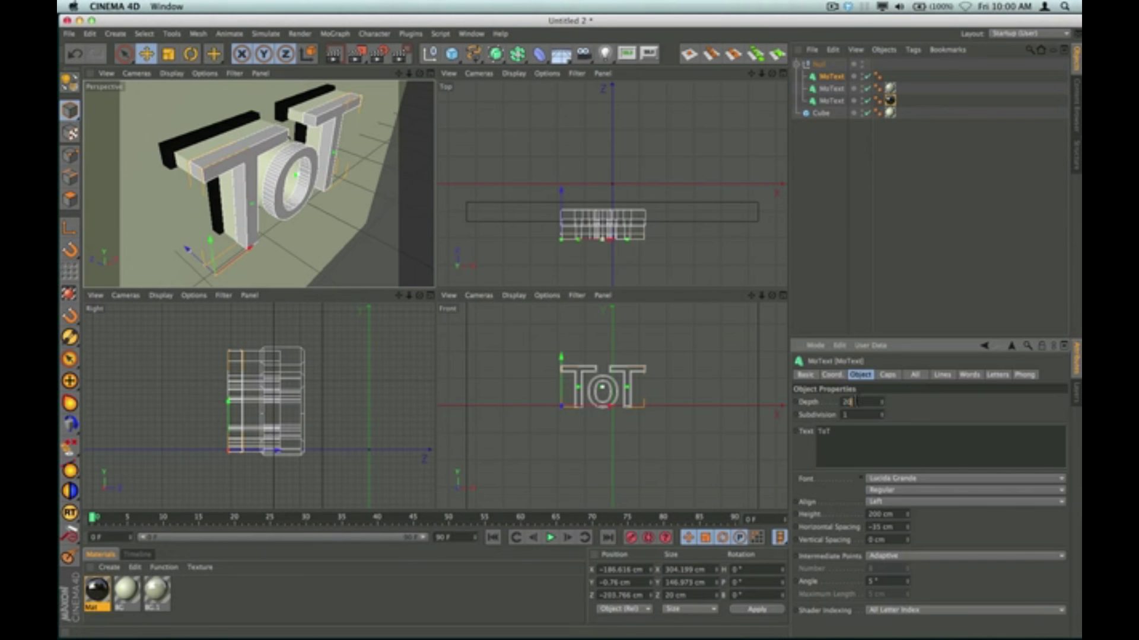
{"action": "type", "text": "15"}
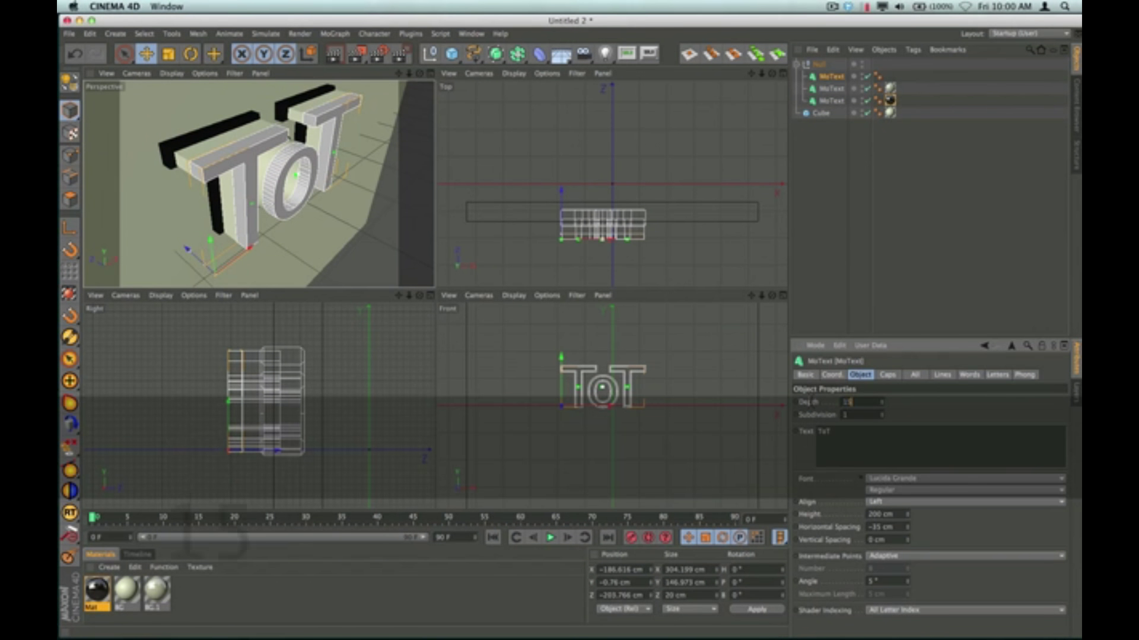
{"action": "left_click", "coordinate": [829, 282]}
{"action": "left_click", "coordinate": [829, 283]}
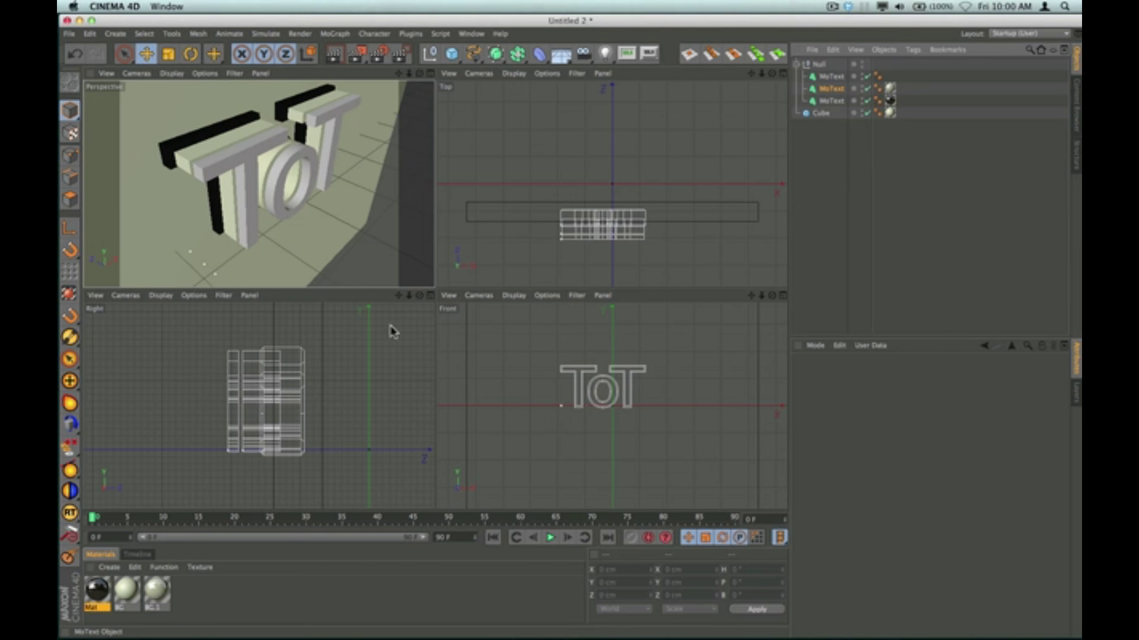
- Move the middle MoText along Z to about -188 cm so it closes the gap behind the front text layer
{"action": "left_click", "coordinate": [268, 400]}
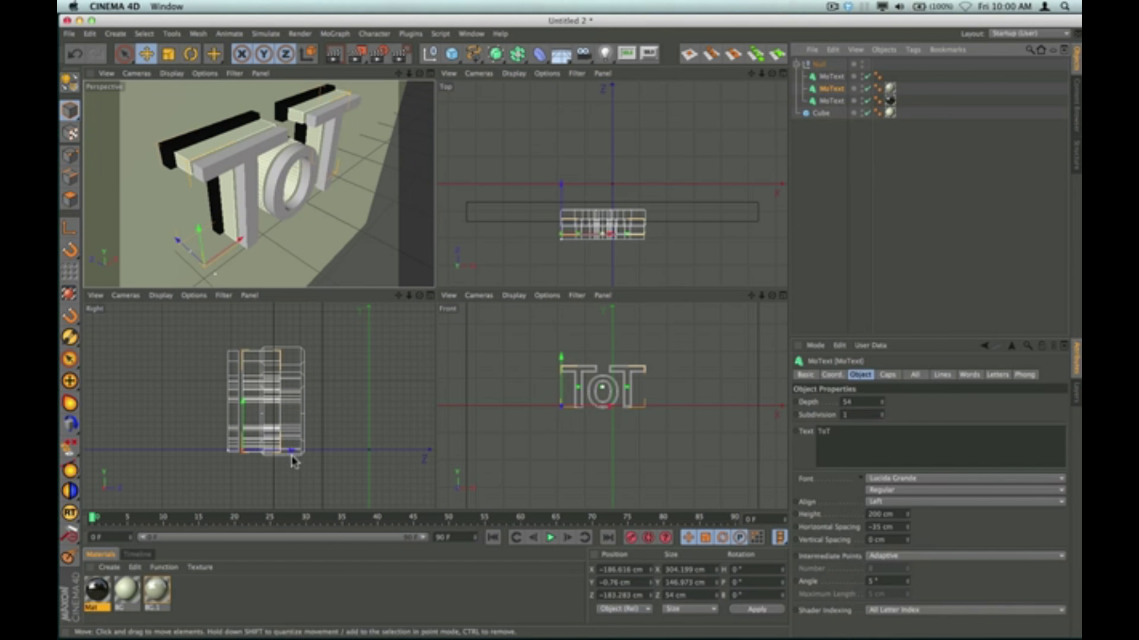
{"action": "left_click_drag", "start_coordinate": [293, 454], "coordinate": [288, 456]}
{"action": "scroll", "coordinate": [215, 404], "scroll_direction": "up", "scroll_amount": 6}
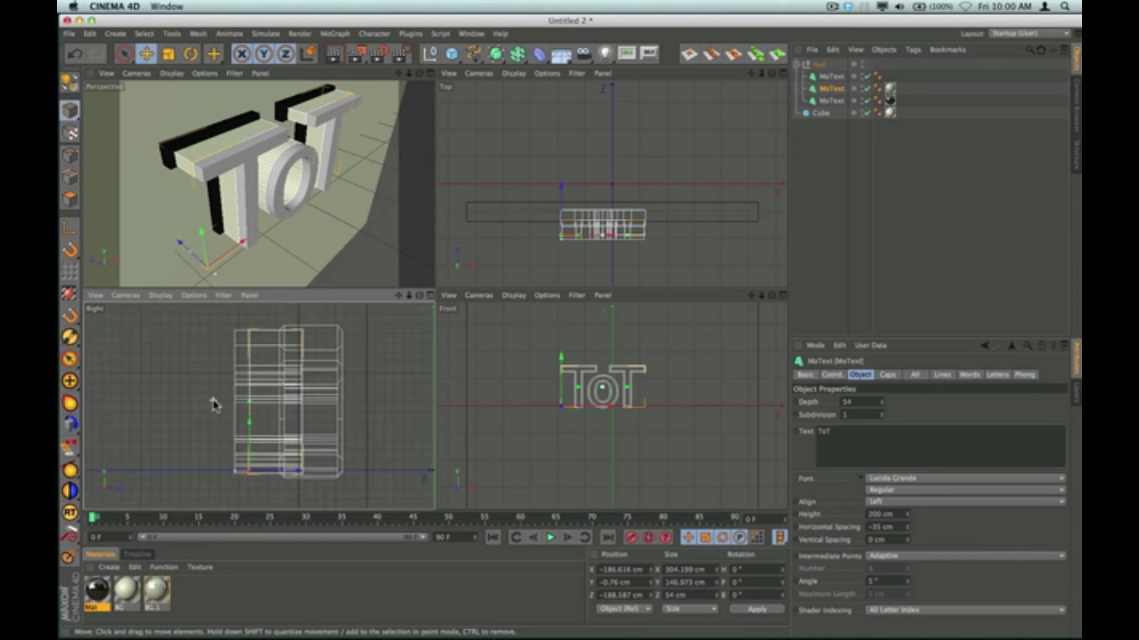
{"action": "scroll", "coordinate": [215, 403], "scroll_direction": "up", "scroll_amount": 3}
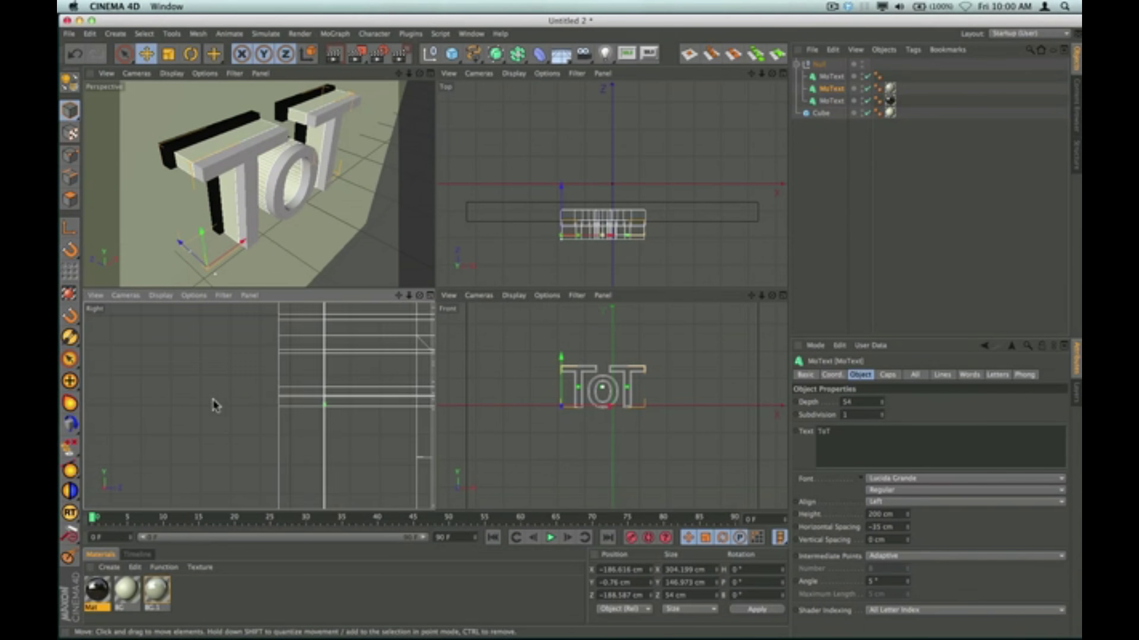
{"action": "left_click_drag", "start_coordinate": [175, 248], "coordinate": [177, 246]}
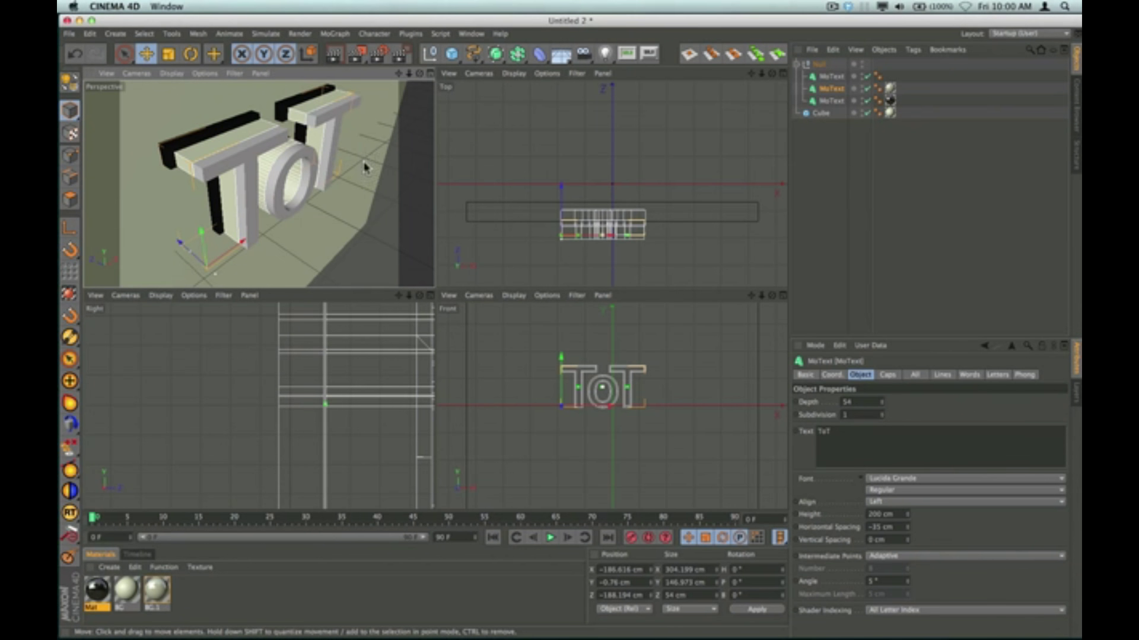
- Create a new material with Transparency enabled, and set its Specular height to 53% and width to 26%
{"action": "left_click", "coordinate": [207, 601]}
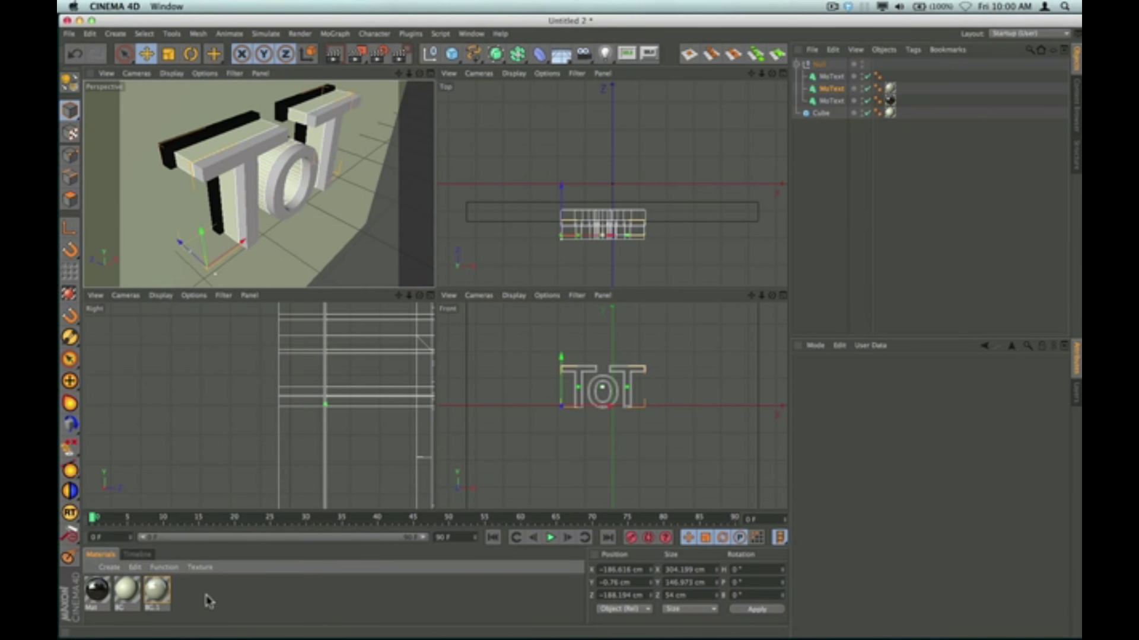
{"action": "double_click", "coordinate": [207, 601]}
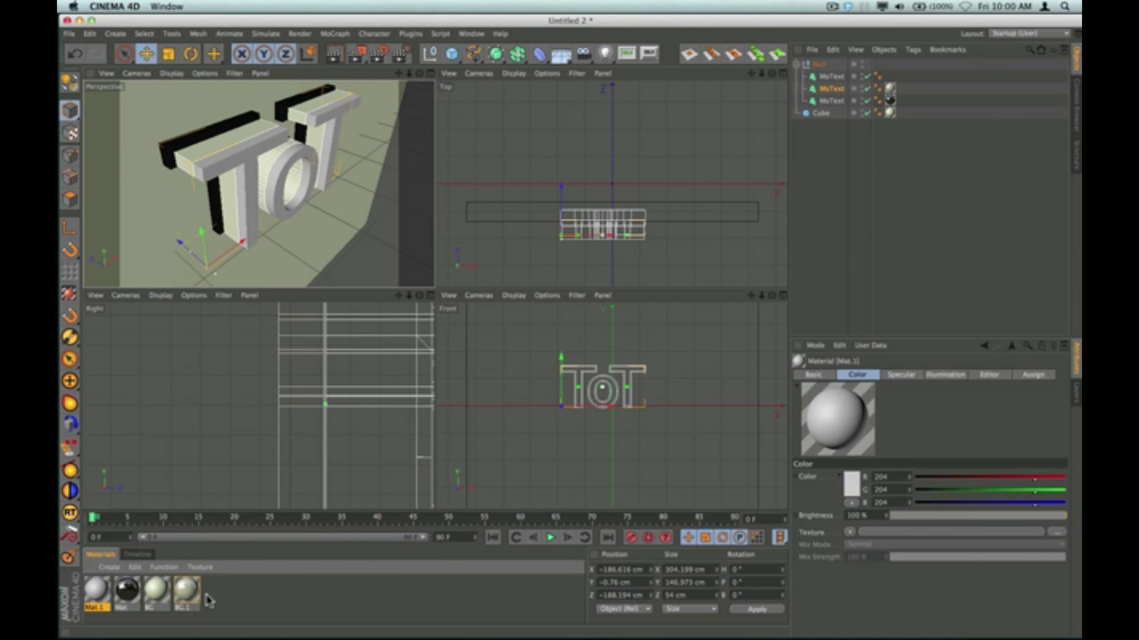
{"action": "double_click", "coordinate": [95, 593]}
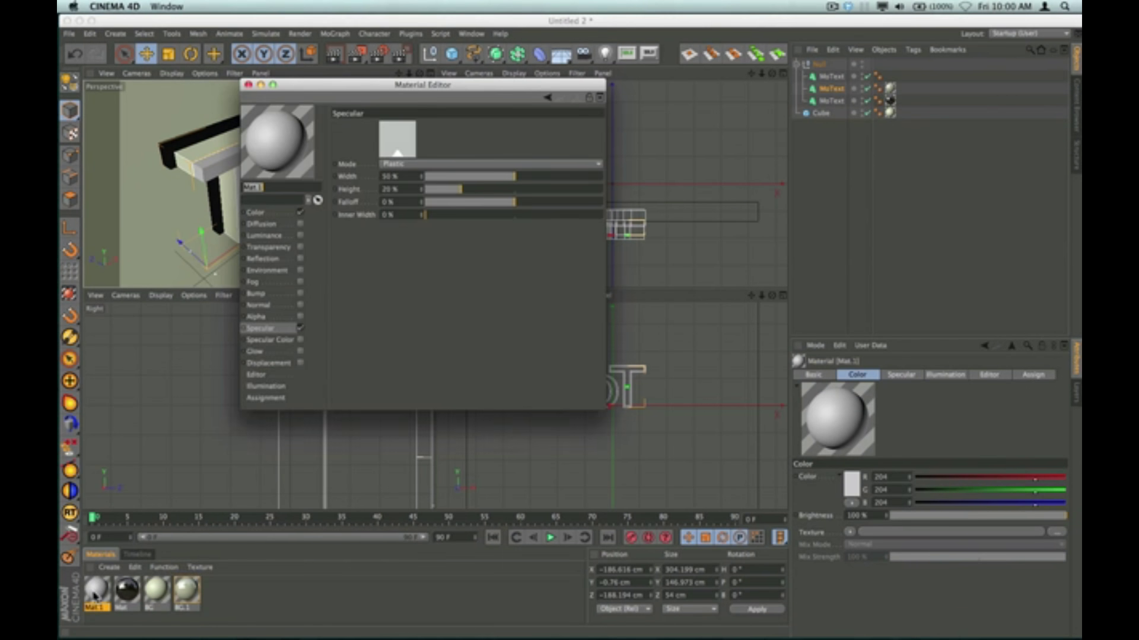
{"action": "left_click", "coordinate": [275, 248]}
{"action": "left_click", "coordinate": [300, 247]}
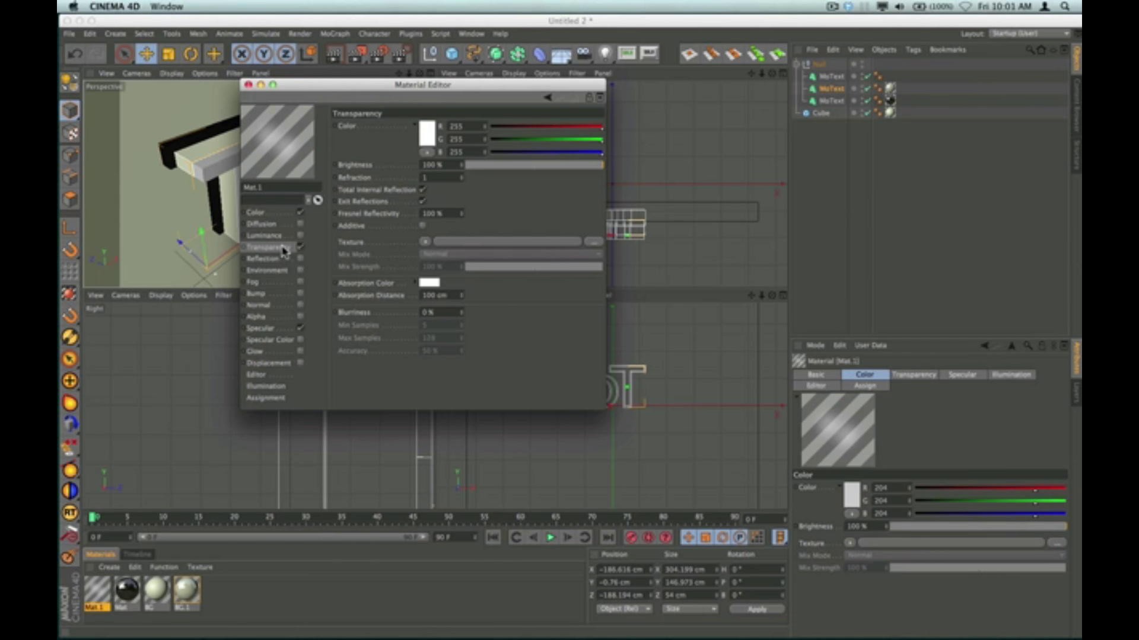
{"action": "left_click", "coordinate": [263, 328]}
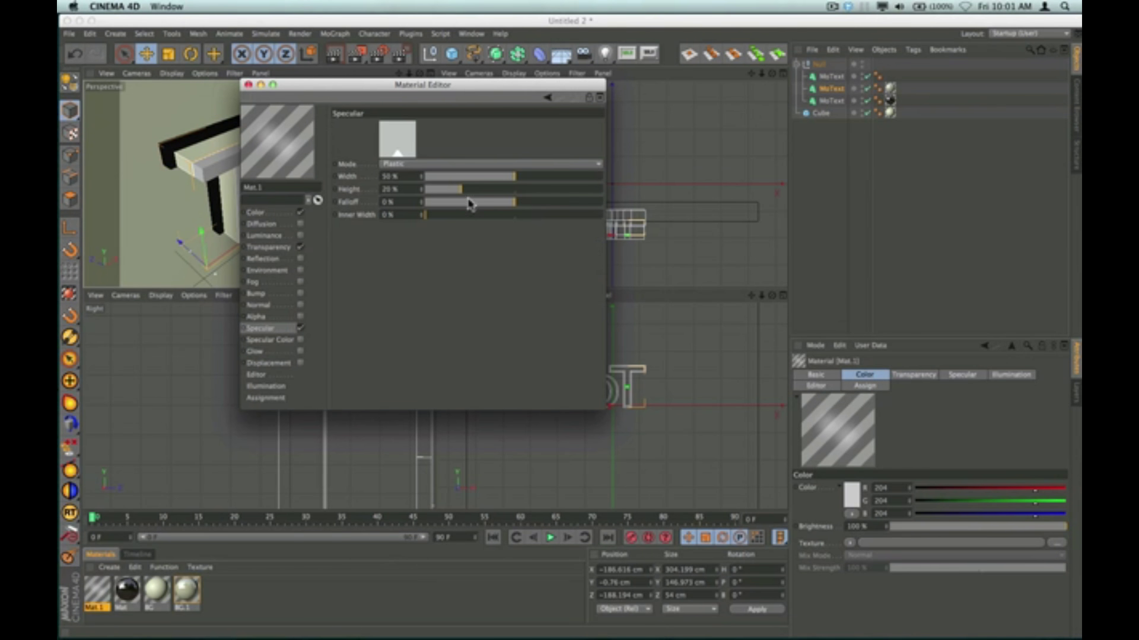
{"action": "left_click_drag", "start_coordinate": [461, 189], "coordinate": [500, 180]}
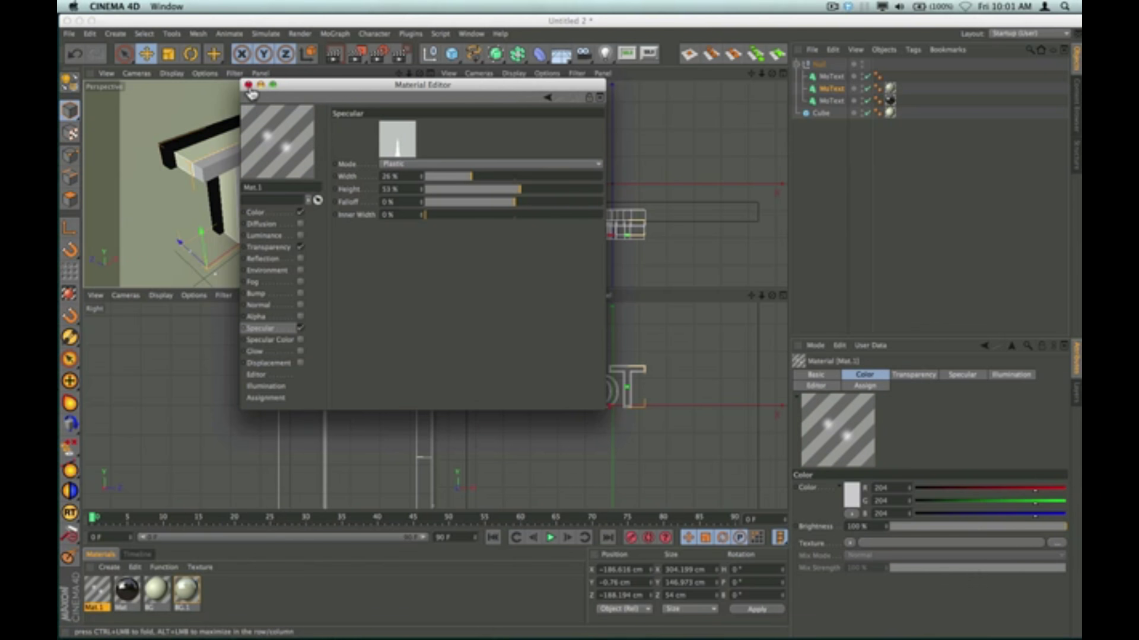
- Set the transparent material's Refraction to 1.8 and apply it to the front MoText
{"action": "left_click", "coordinate": [267, 247]}
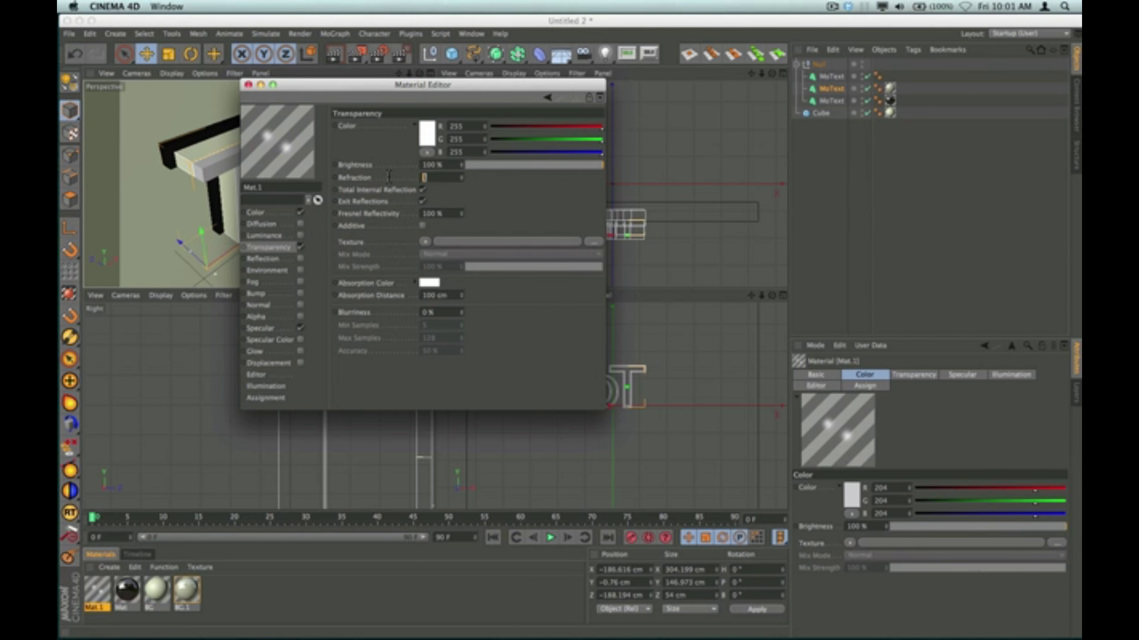
{"action": "type", "text": "1.8"}
{"action": "left_click", "coordinate": [449, 190]}
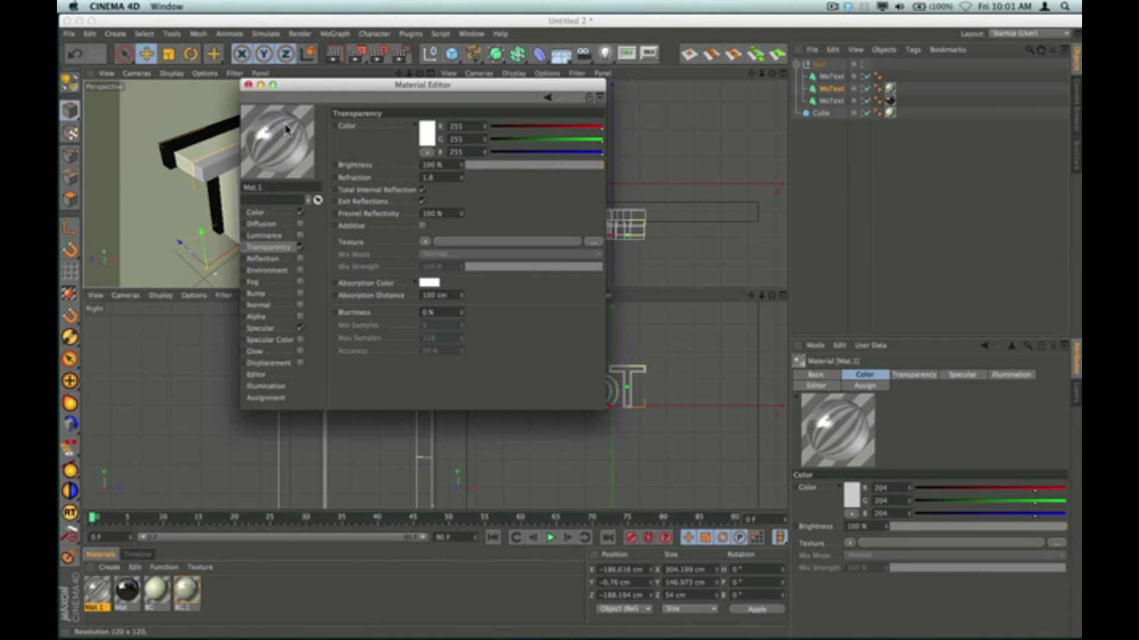
{"action": "left_click", "coordinate": [249, 86]}
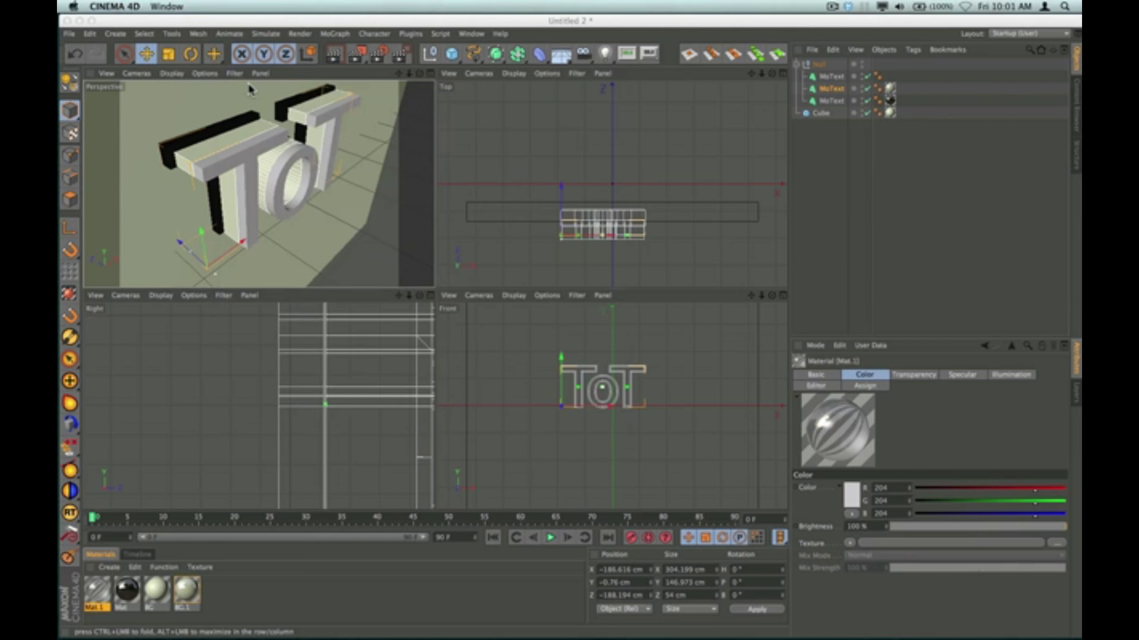
{"action": "left_click_drag", "start_coordinate": [106, 584], "coordinate": [250, 224]}
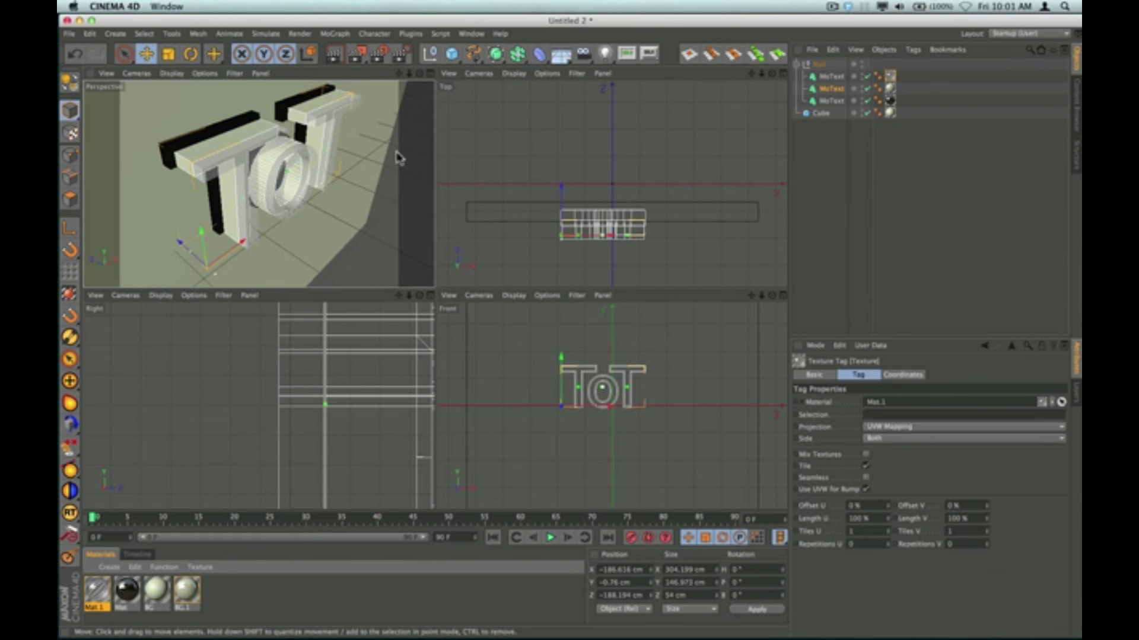
- Frame the ToT text nearly head-on in a maximized Perspective view and add a Camera from that view
{"action": "left_click", "coordinate": [431, 75]}
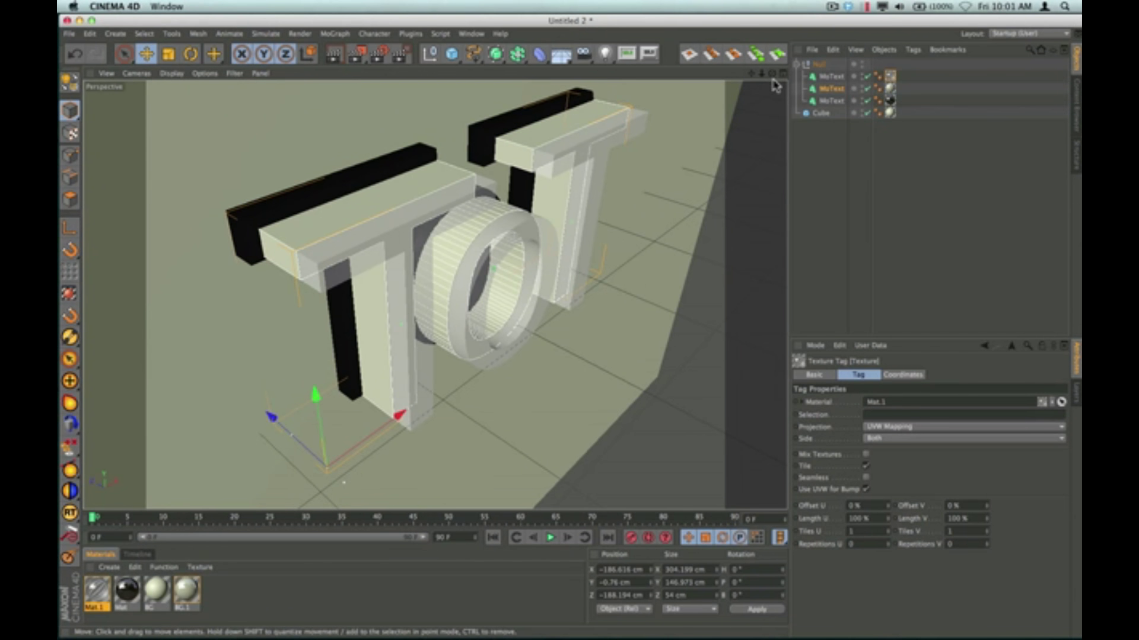
{"action": "left_click_drag", "start_coordinate": [771, 73], "coordinate": [735, 80]}
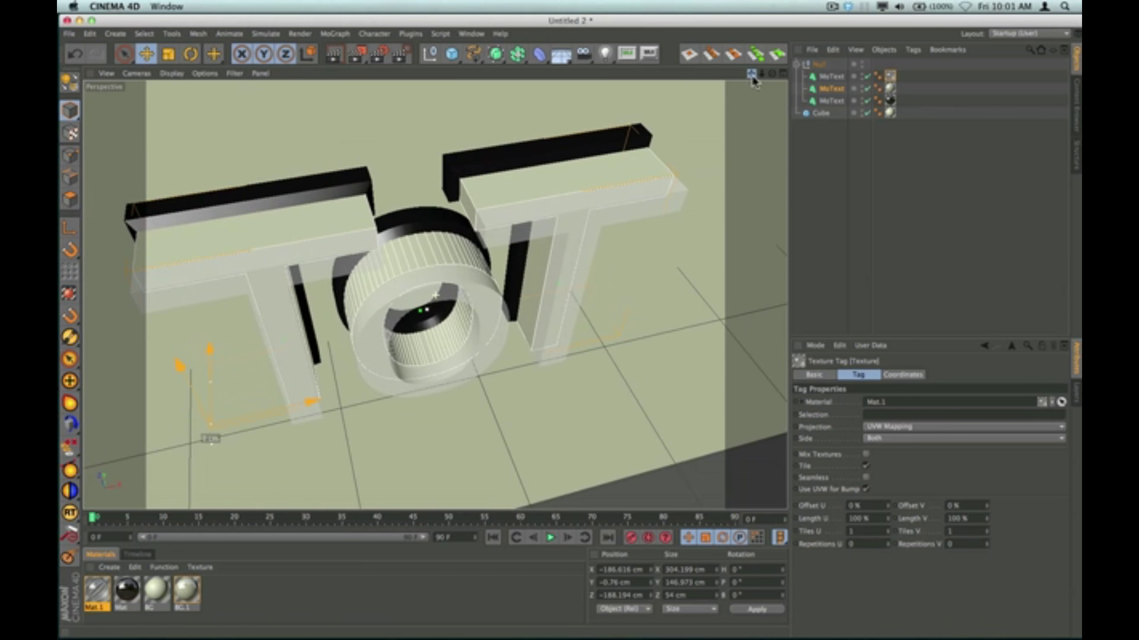
{"action": "left_click_drag", "start_coordinate": [772, 74], "coordinate": [738, 76]}
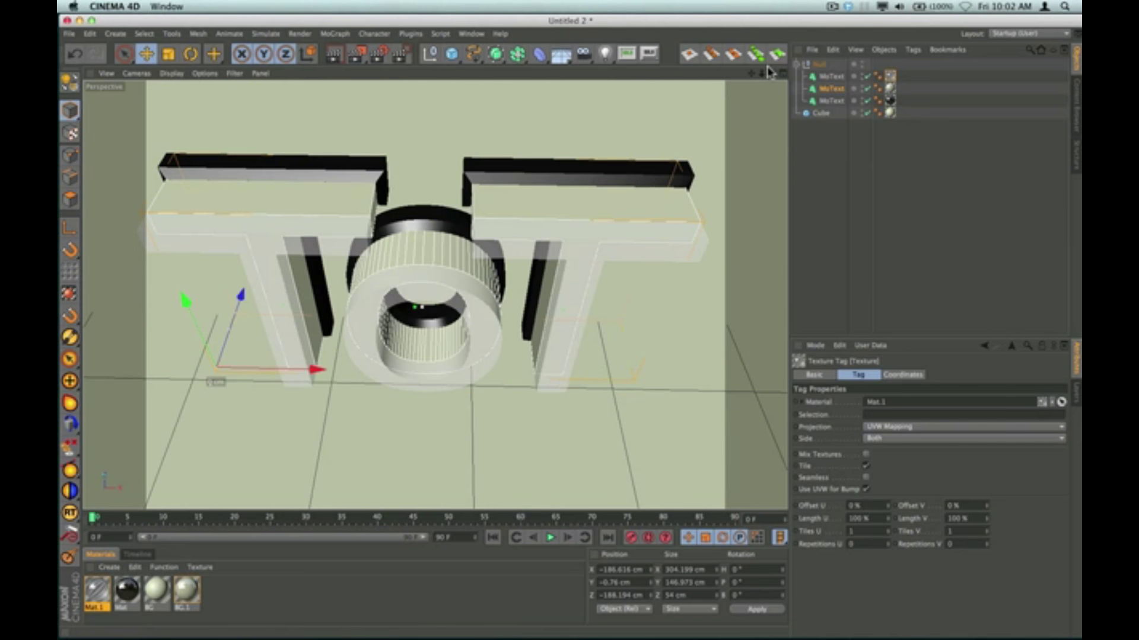
{"action": "mouse_move", "coordinate": [771, 73]}
{"action": "left_mouse_down"}
{"action": "mouse_move", "coordinate": [771, 55]}
{"action": "mouse_move", "coordinate": [751, 75]}
{"action": "mouse_move", "coordinate": [761, 70]}
{"action": "left_mouse_up"}
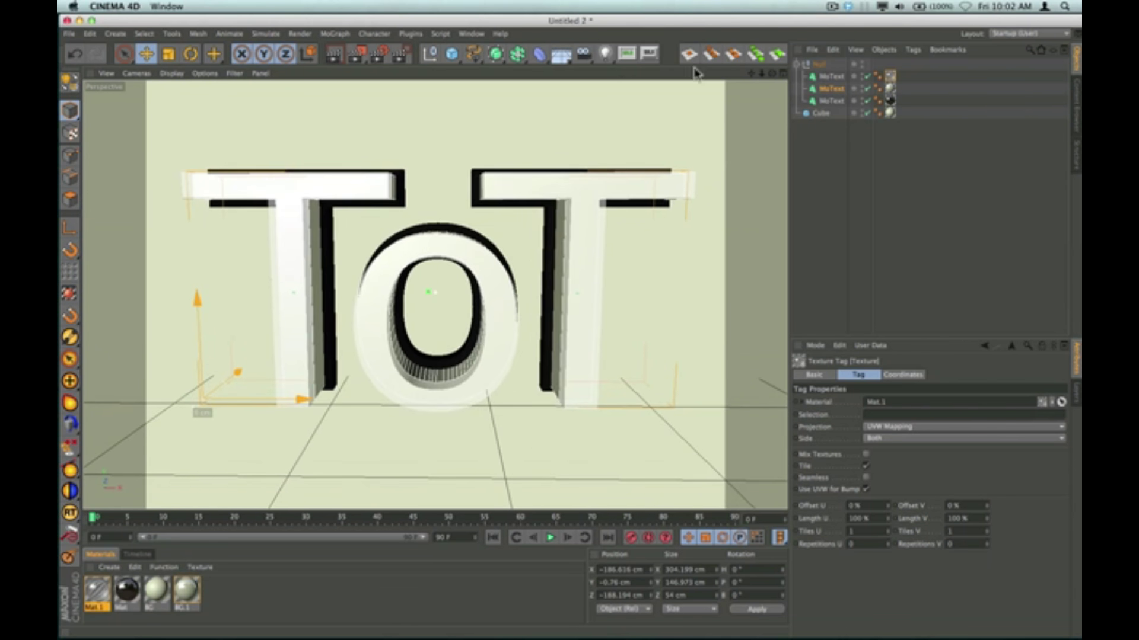
{"action": "left_click_drag", "start_coordinate": [585, 57], "coordinate": [623, 73]}
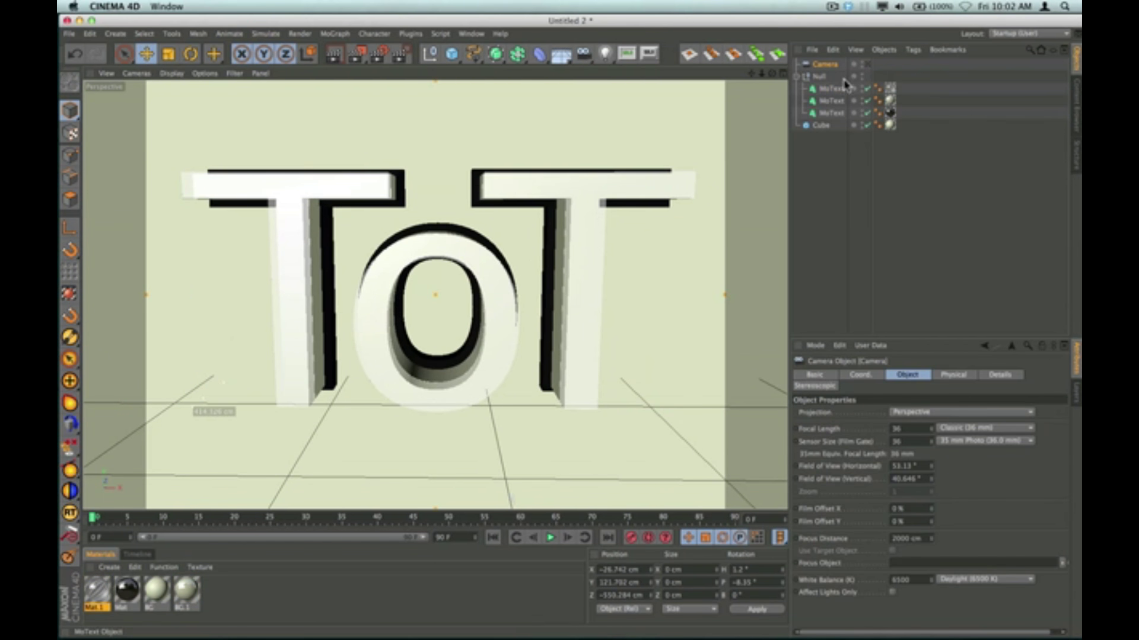
- Examine the new camera's placement relative to the wall and text from an outside angle
{"action": "left_click_drag", "start_coordinate": [772, 74], "coordinate": [638, 201]}
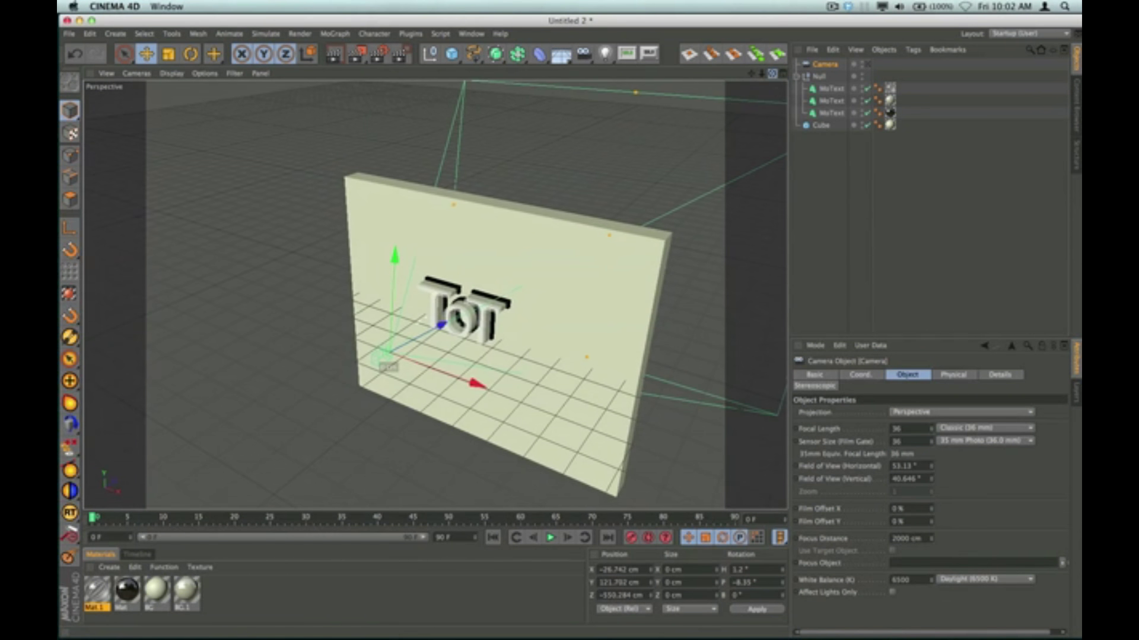
{"action": "left_click", "coordinate": [868, 67]}
{"action": "left_click", "coordinate": [869, 67]}
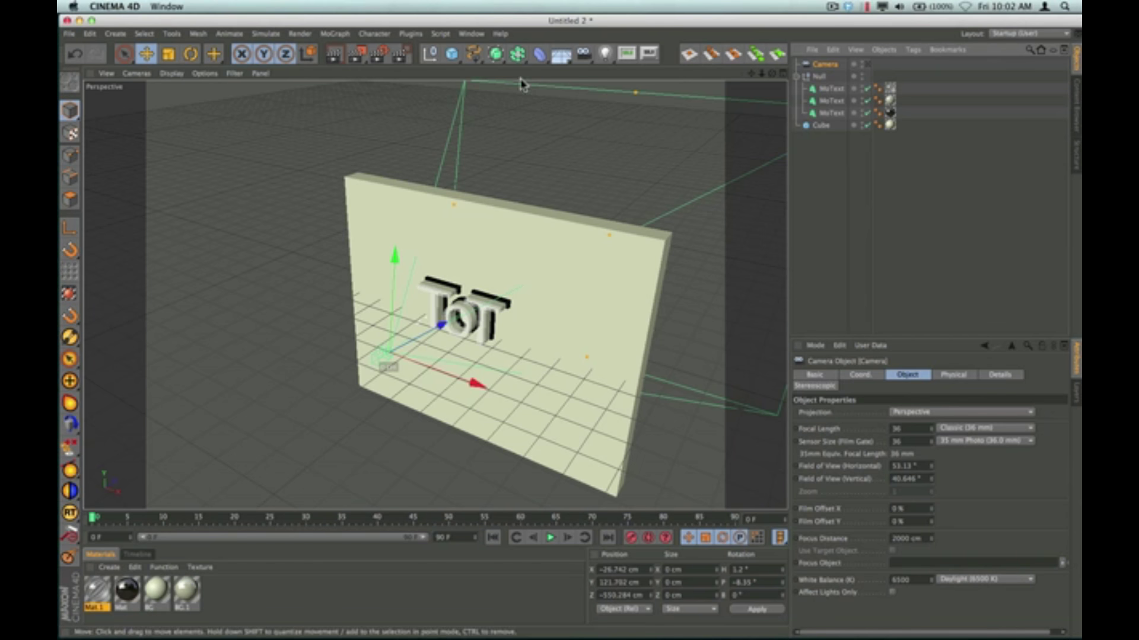
- Add a Plane object and set its Orientation to -Z
{"action": "left_click", "coordinate": [451, 54]}
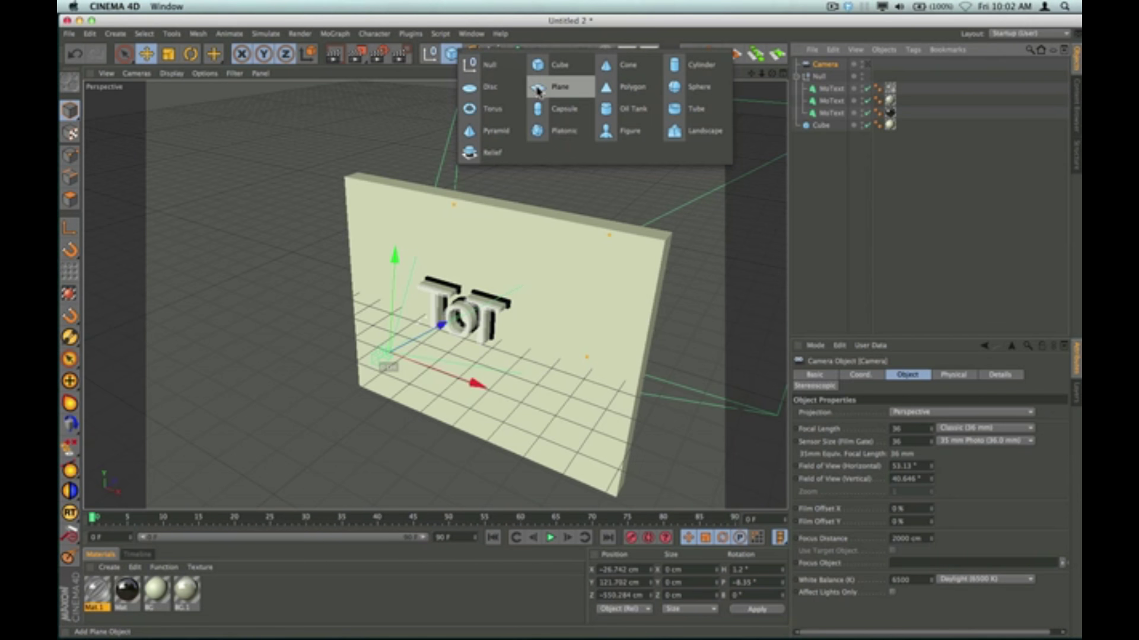
{"action": "left_click", "coordinate": [537, 89]}
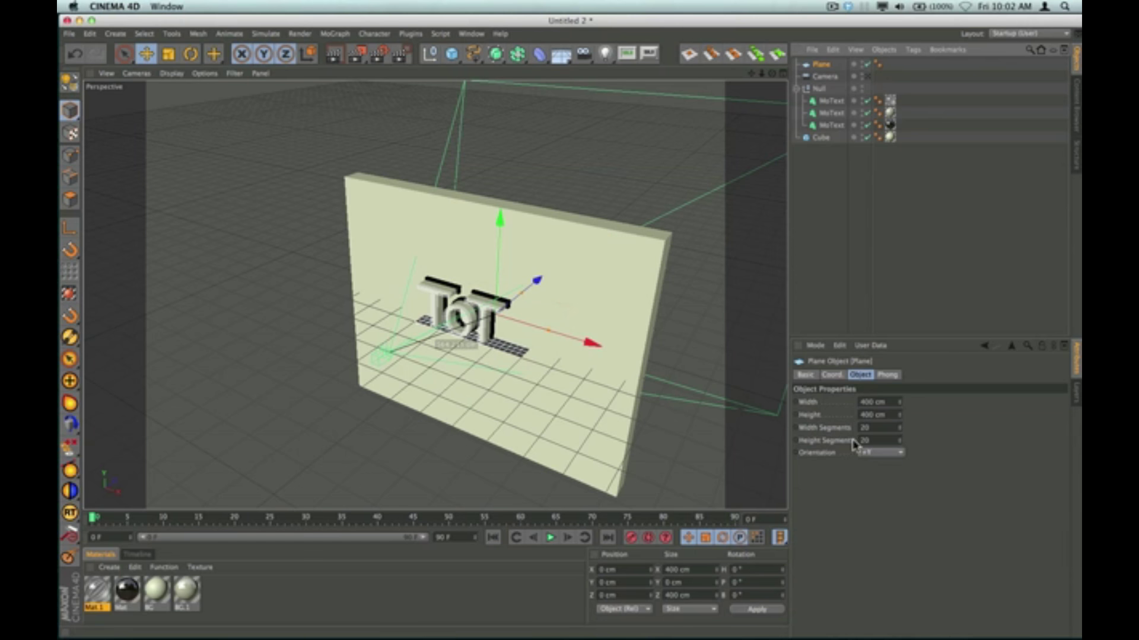
{"action": "left_click", "coordinate": [882, 454]}
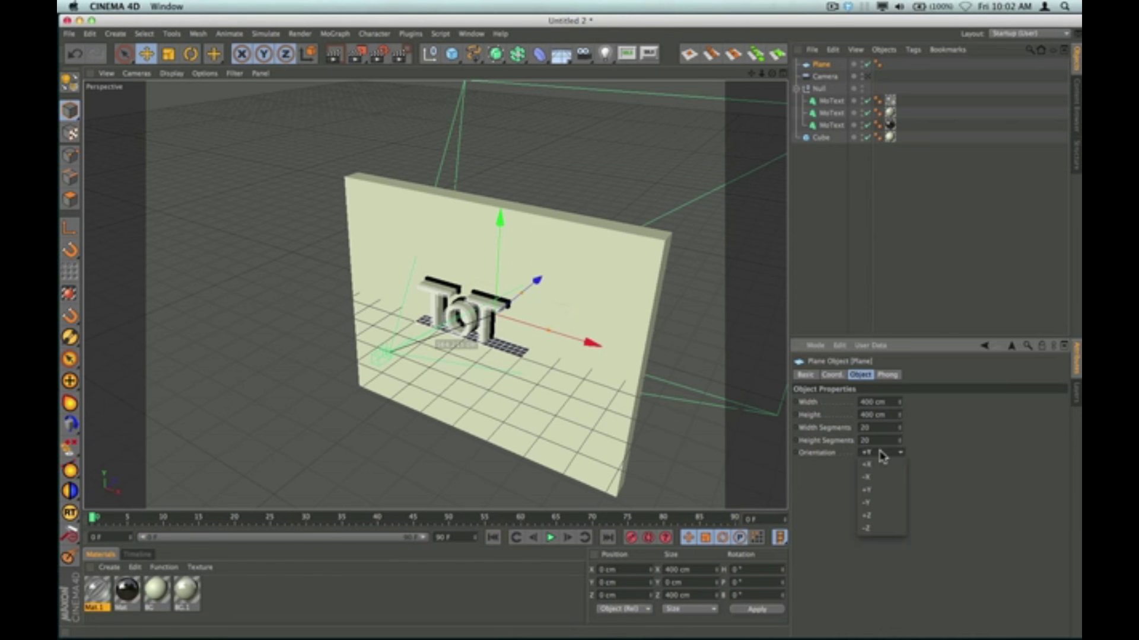
{"action": "left_click", "coordinate": [894, 537]}
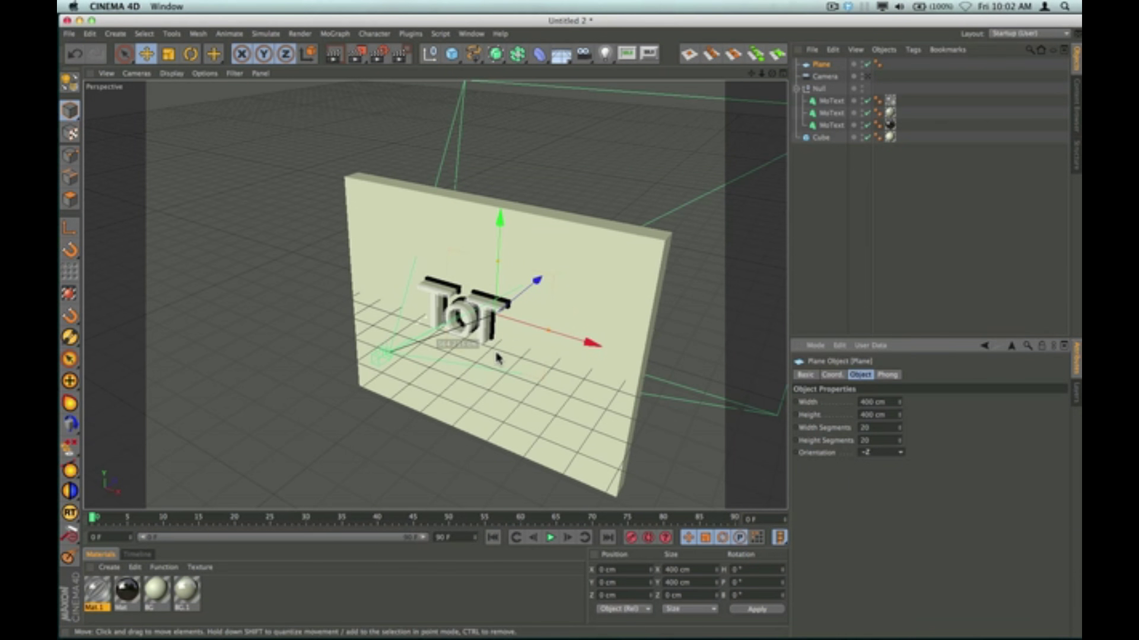
- Move the plane in front of the text to about Z -479 cm and resize it to a strip about 1134 cm wide and 29 cm high
{"action": "left_click_drag", "start_coordinate": [535, 282], "coordinate": [413, 381]}
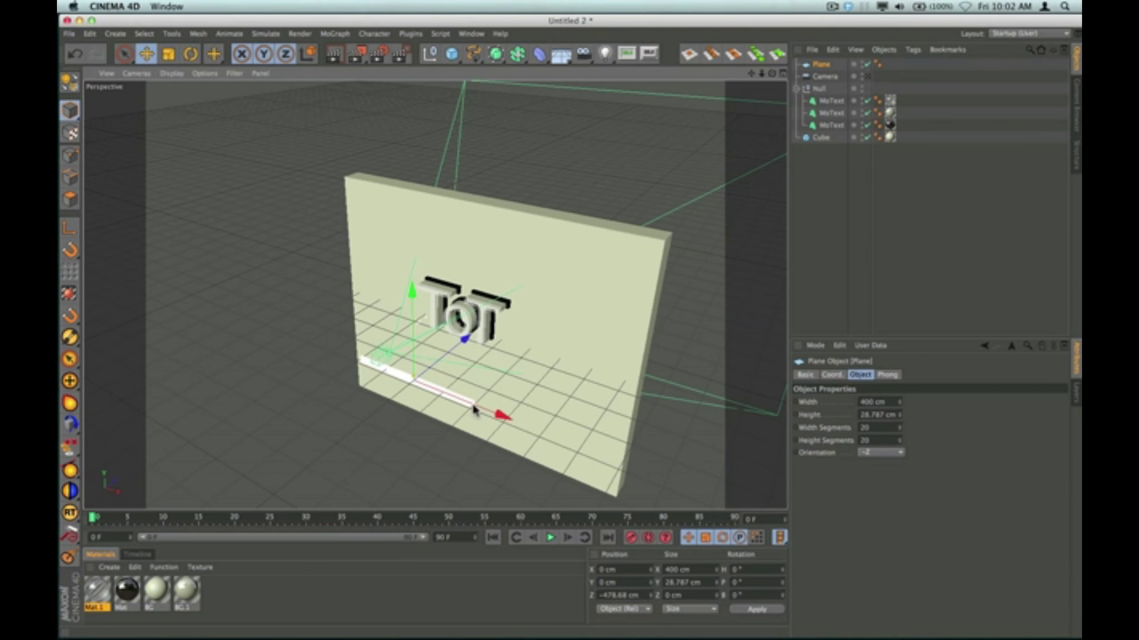
{"action": "left_click_drag", "start_coordinate": [474, 410], "coordinate": [613, 457]}
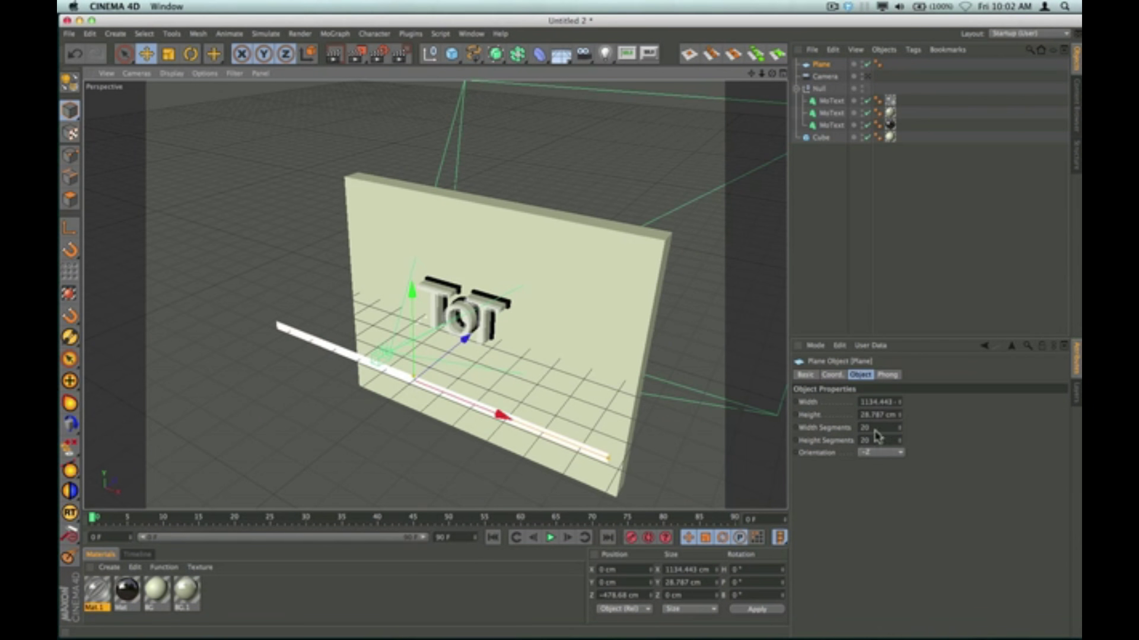
- Set the plane's Width Segments and Height Segments to 1
{"action": "left_click", "coordinate": [875, 427]}
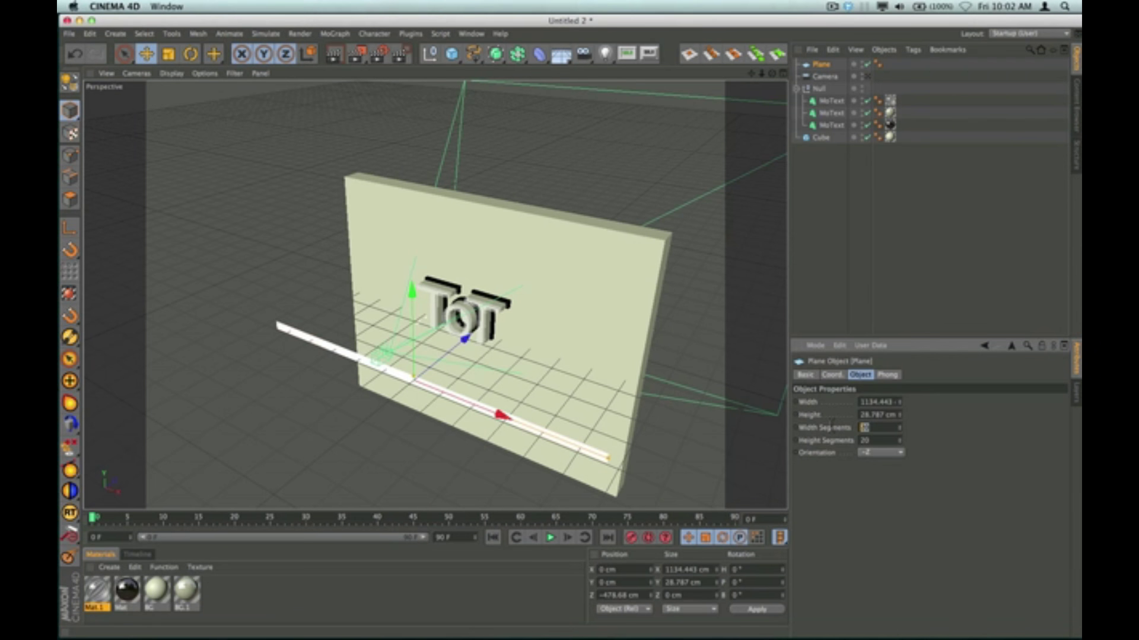
{"action": "type", "text": "1"}
{"action": "key", "text": "Tab"}
{"action": "type", "text": "1"}
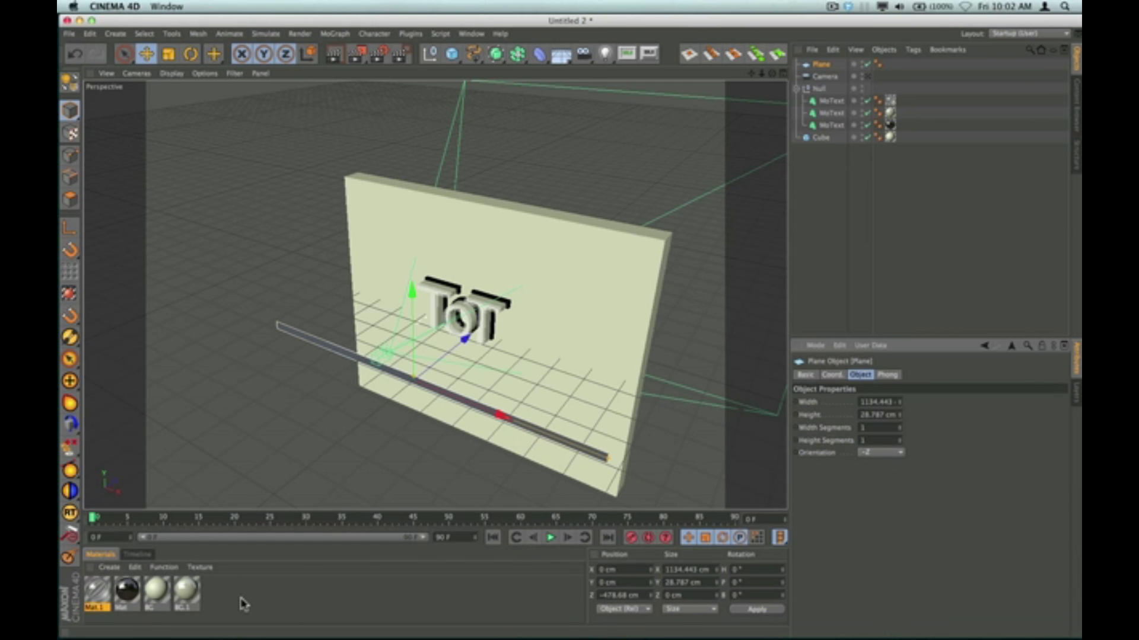
- Duplicate the strip plane twice, moving one copy down to about Y -41 cm and the original up to about Y 40 cm
{"action": "left_click_drag", "start_coordinate": [822, 65], "coordinate": [826, 89]}
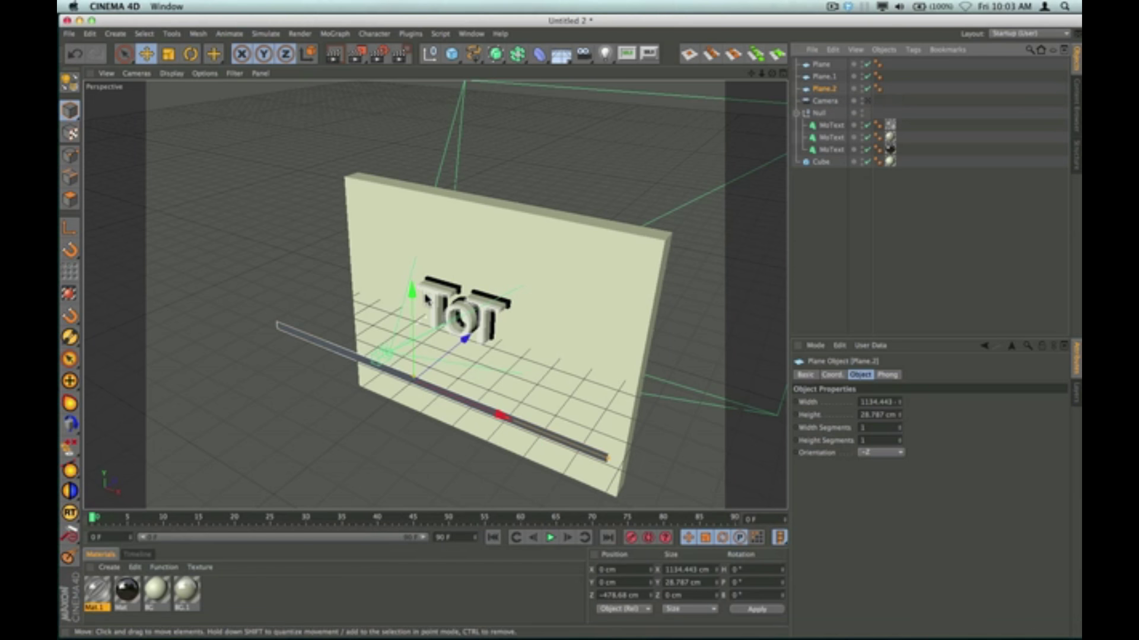
{"action": "left_click_drag", "start_coordinate": [415, 293], "coordinate": [413, 307]}
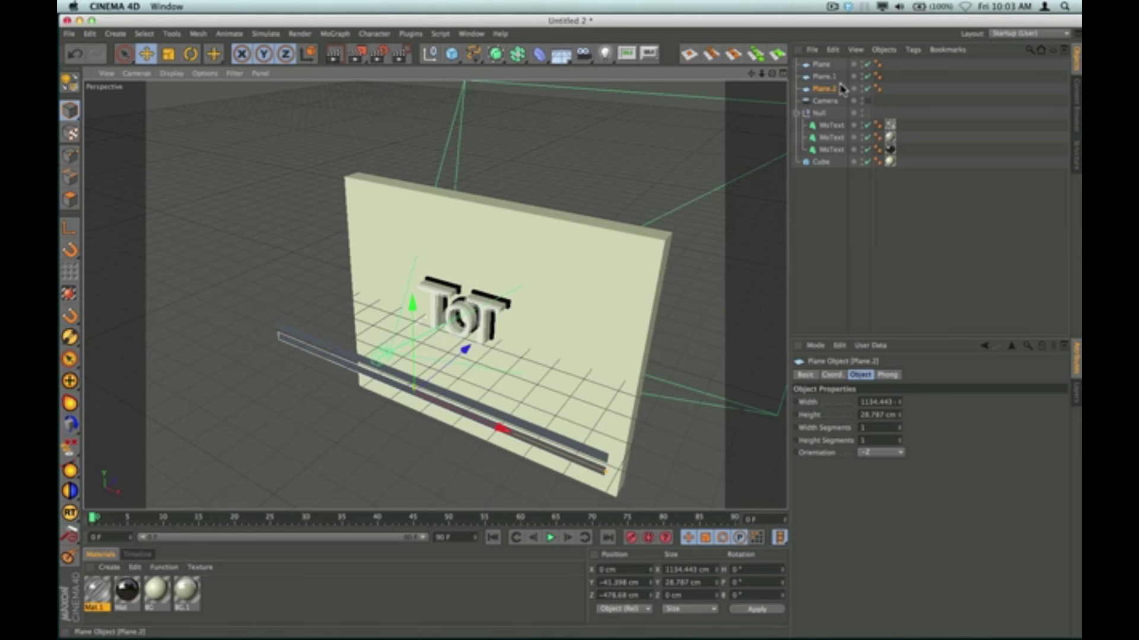
{"action": "left_click", "coordinate": [820, 67]}
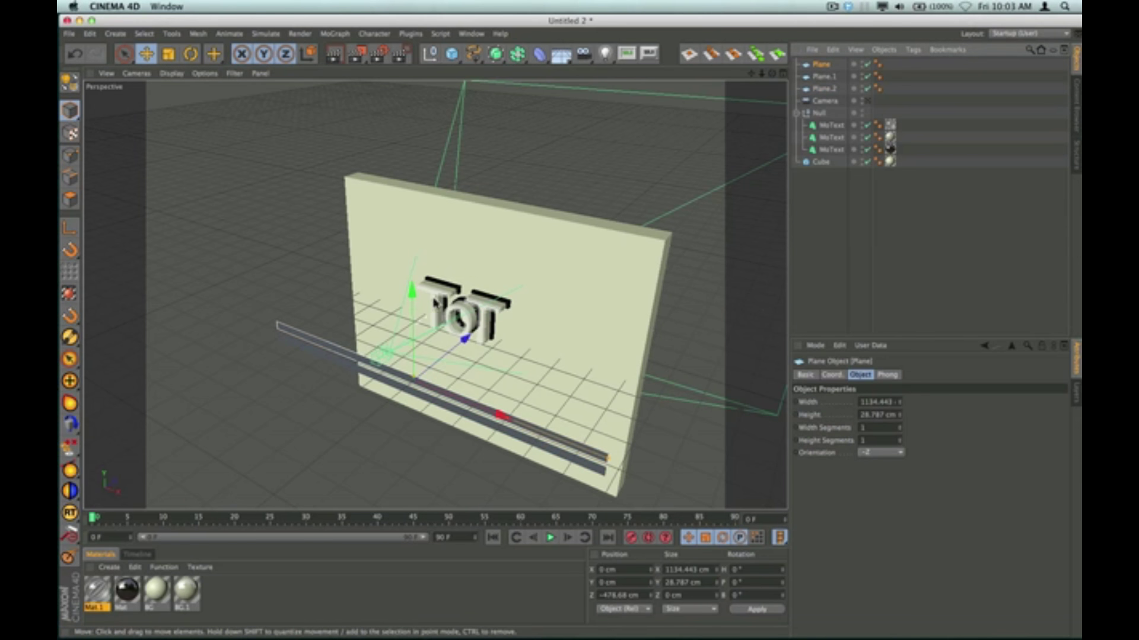
{"action": "left_click_drag", "start_coordinate": [414, 301], "coordinate": [419, 288]}
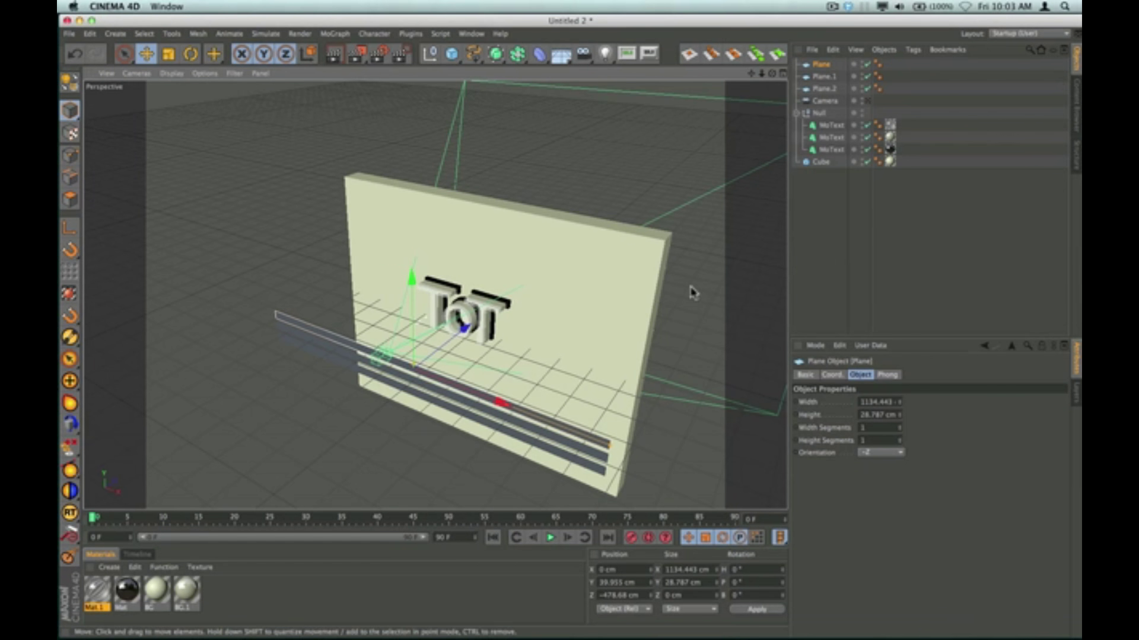
- Select all three strip planes and group them under one null
{"action": "left_click", "coordinate": [823, 89], "text": "shift"}
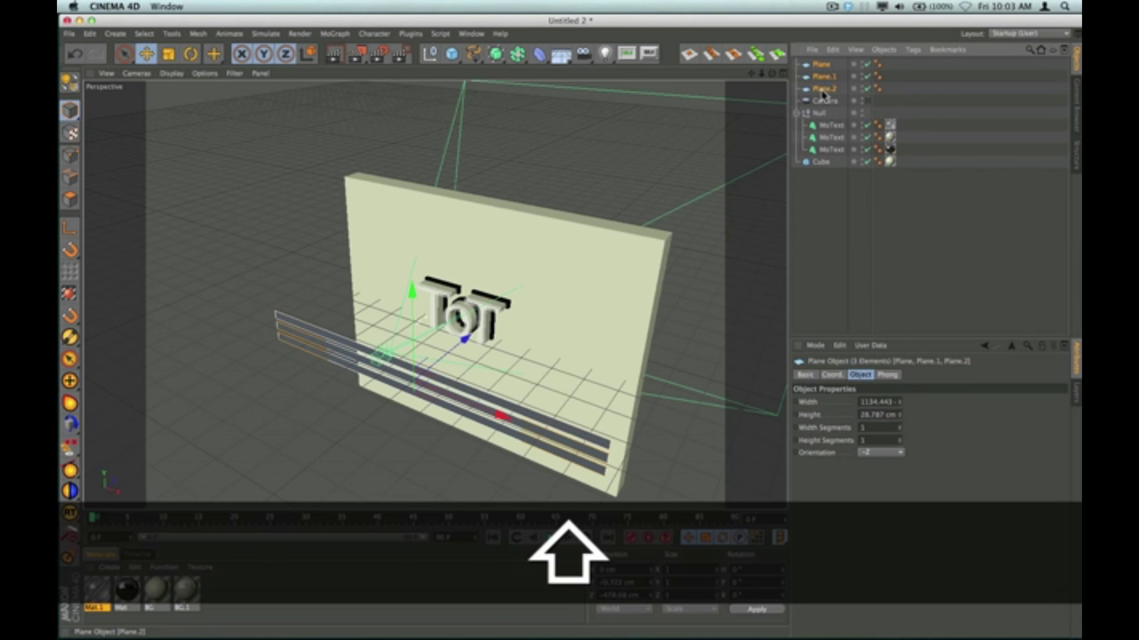
{"action": "right_click", "coordinate": [825, 93]}
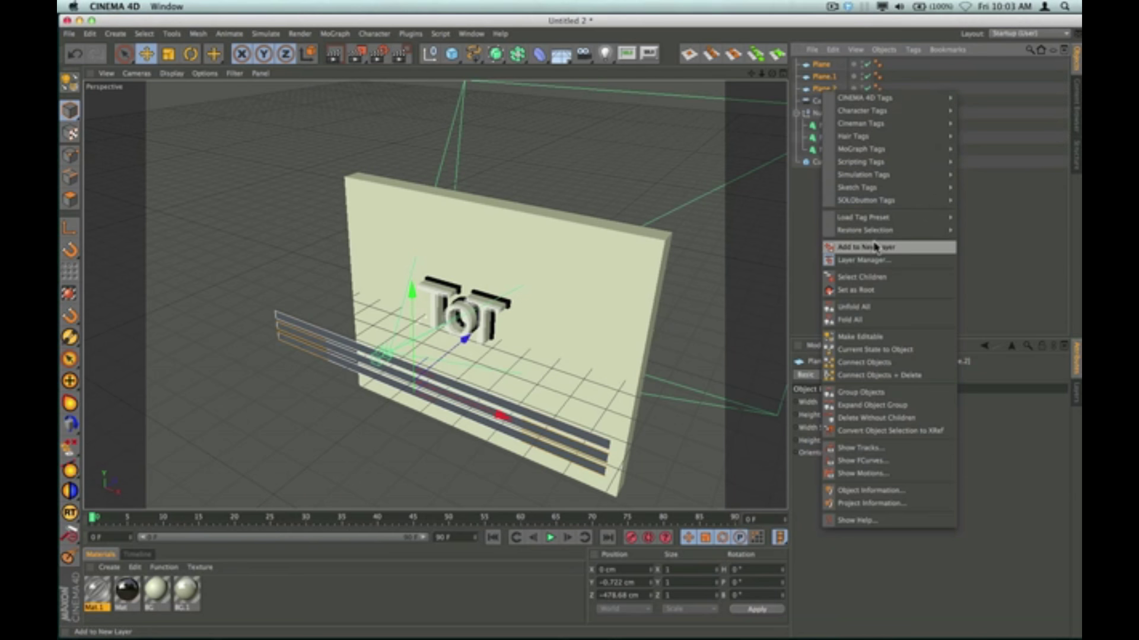
{"action": "left_click", "coordinate": [867, 376]}
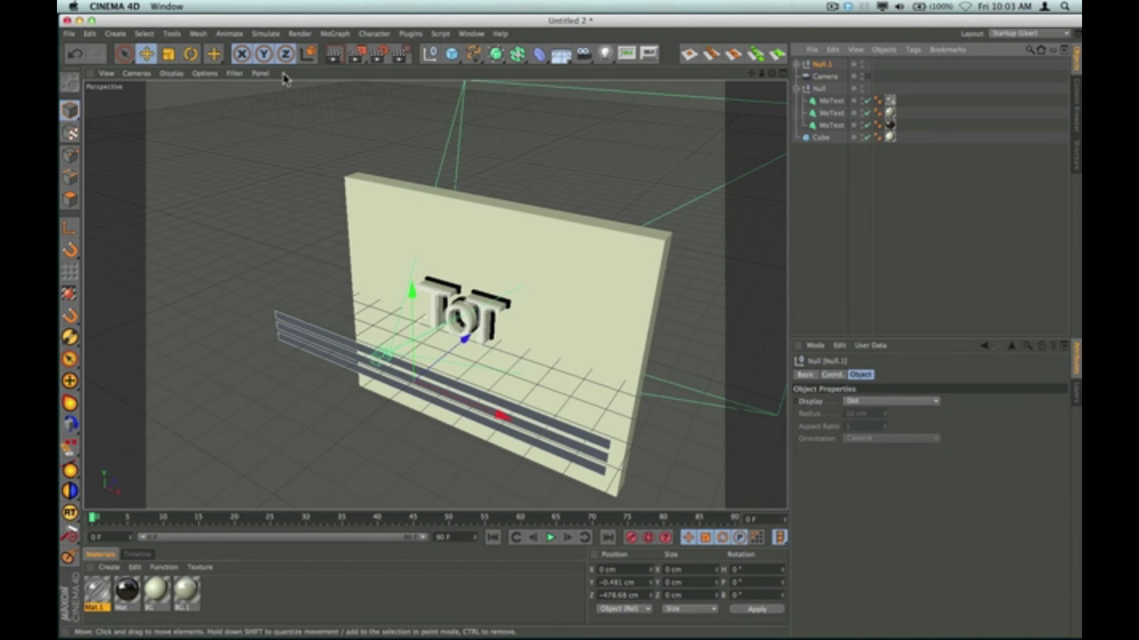
- Rotate the strip group to about H -6°, P -14°, B -25° and move it to about X -43, Y 93, Z -272 cm
{"action": "left_click", "coordinate": [192, 55]}
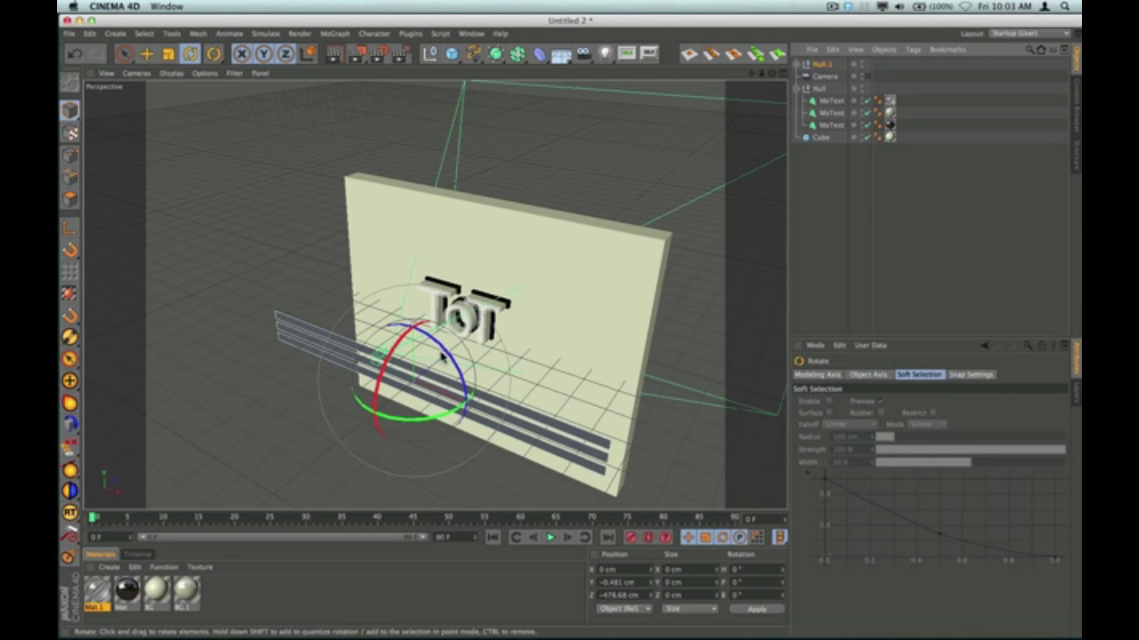
{"action": "left_click_drag", "start_coordinate": [445, 350], "coordinate": [396, 332]}
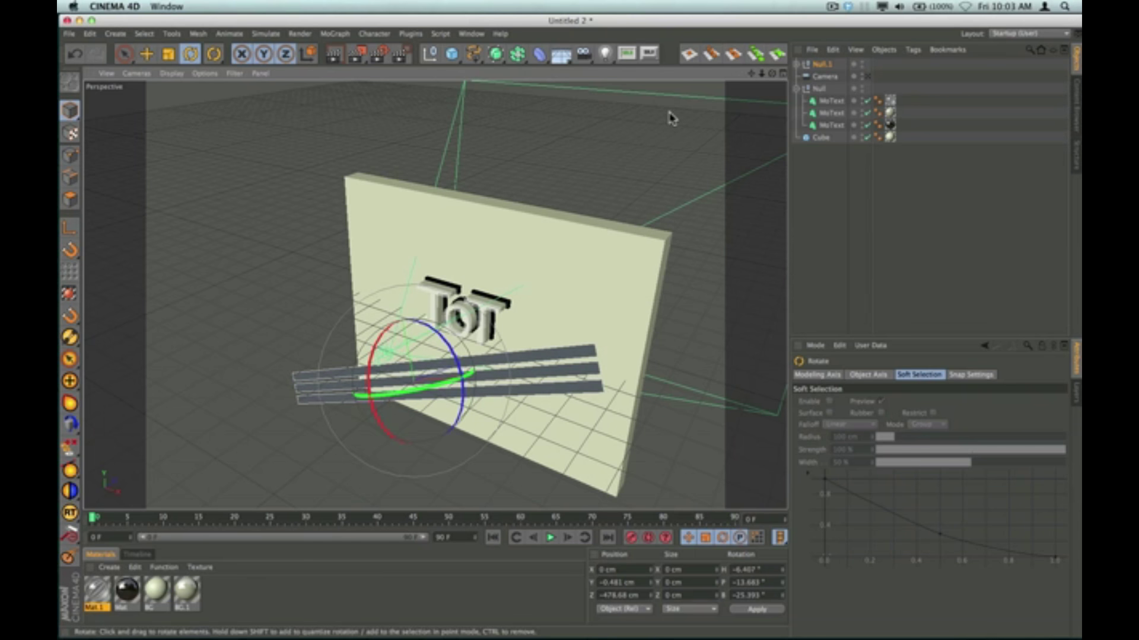
{"action": "left_click_drag", "start_coordinate": [772, 73], "coordinate": [703, 78]}
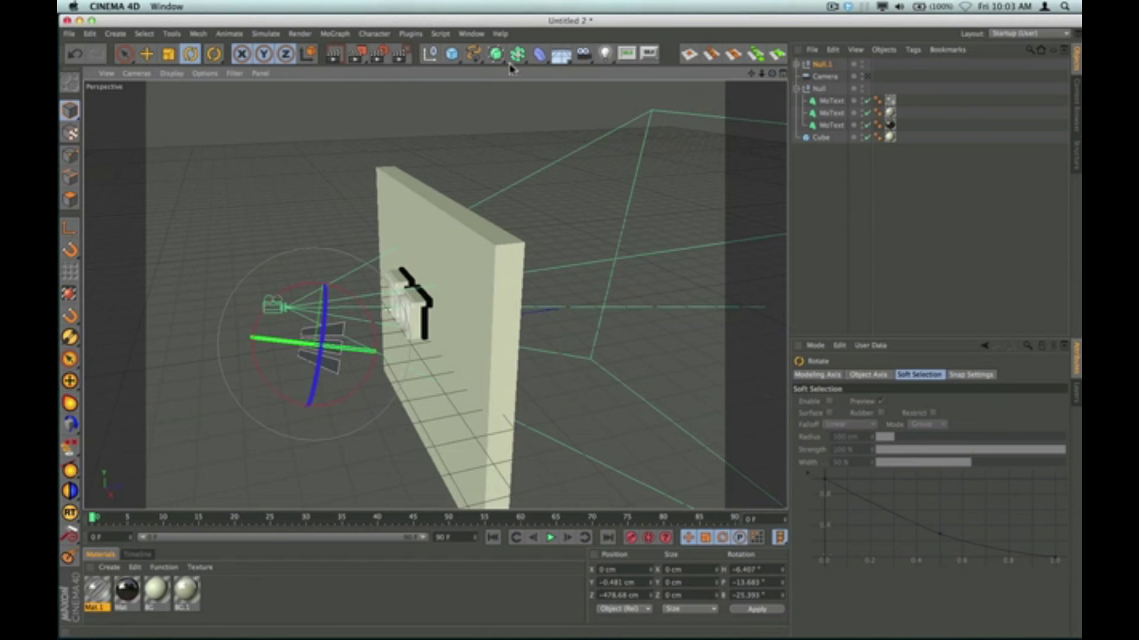
{"action": "left_click", "coordinate": [149, 55]}
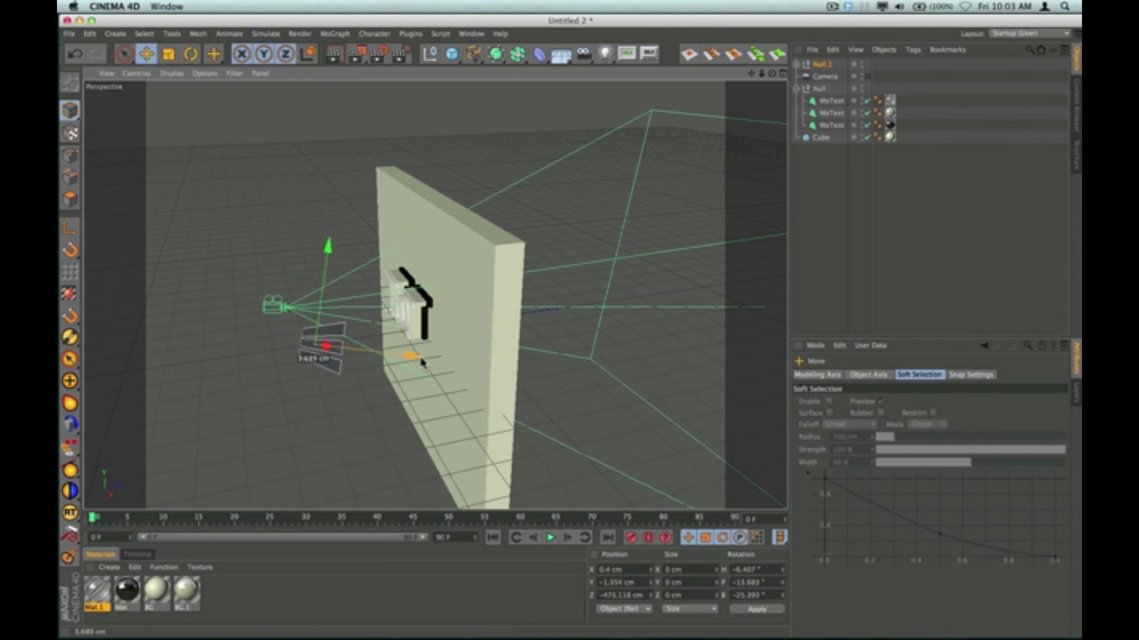
{"action": "left_click_drag", "start_coordinate": [413, 356], "coordinate": [475, 364]}
{"action": "left_click_drag", "start_coordinate": [396, 255], "coordinate": [401, 208]}
{"action": "left_click_drag", "start_coordinate": [478, 319], "coordinate": [463, 321]}
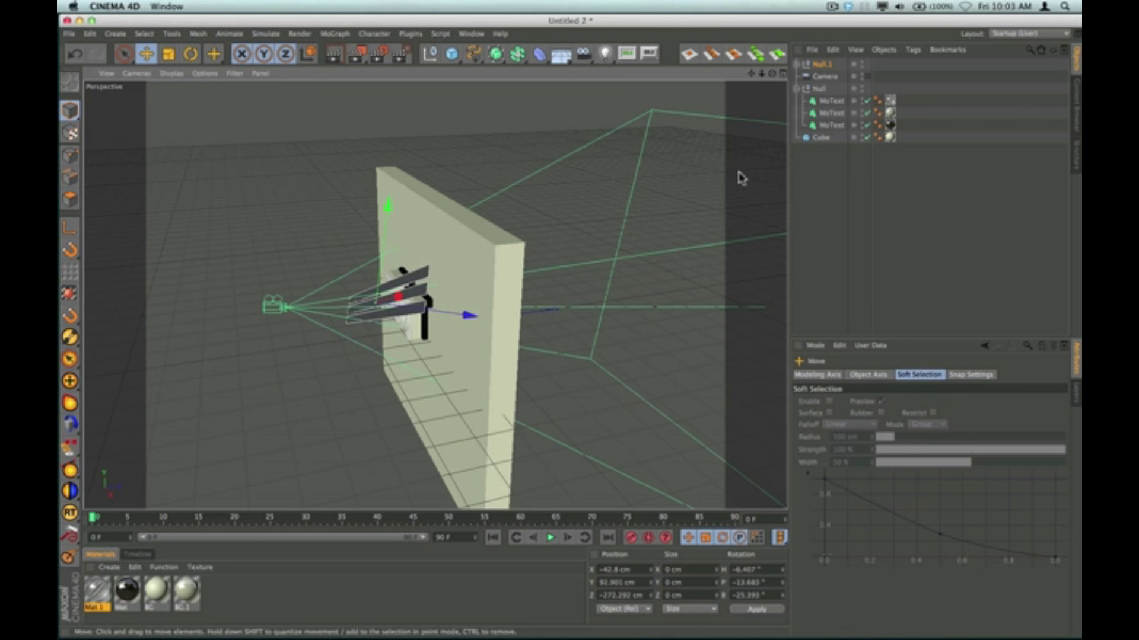
- Add a Compositing tag to the strip group's null and disable Seen by Camera
{"action": "left_click", "coordinate": [822, 66]}
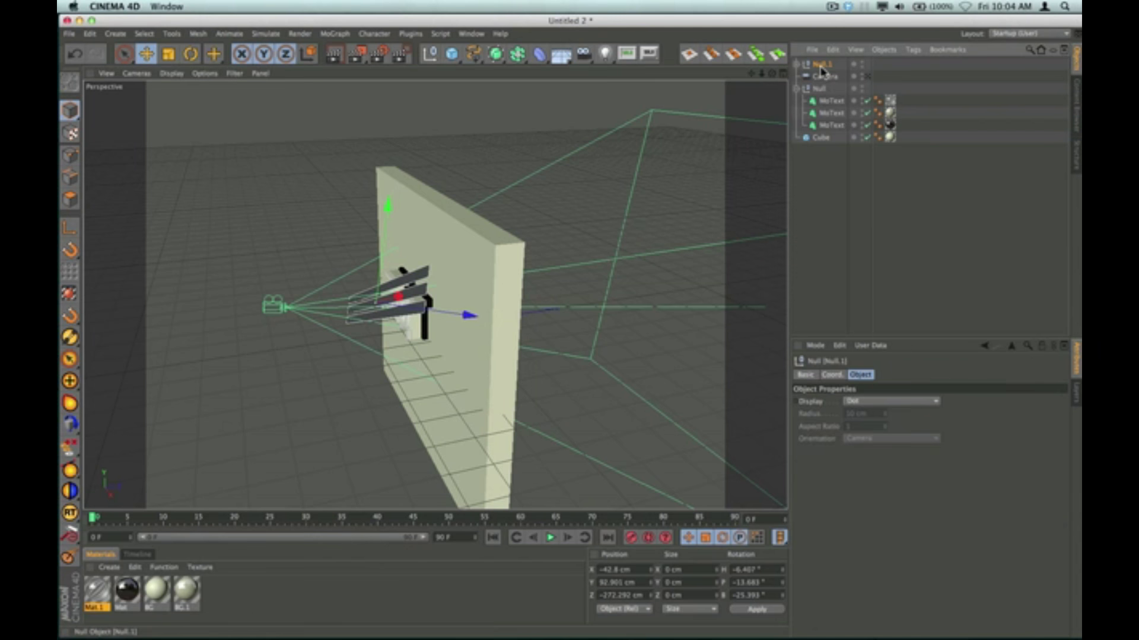
{"action": "left_click", "coordinate": [913, 51]}
{"action": "mouse_move", "coordinate": [940, 68]}
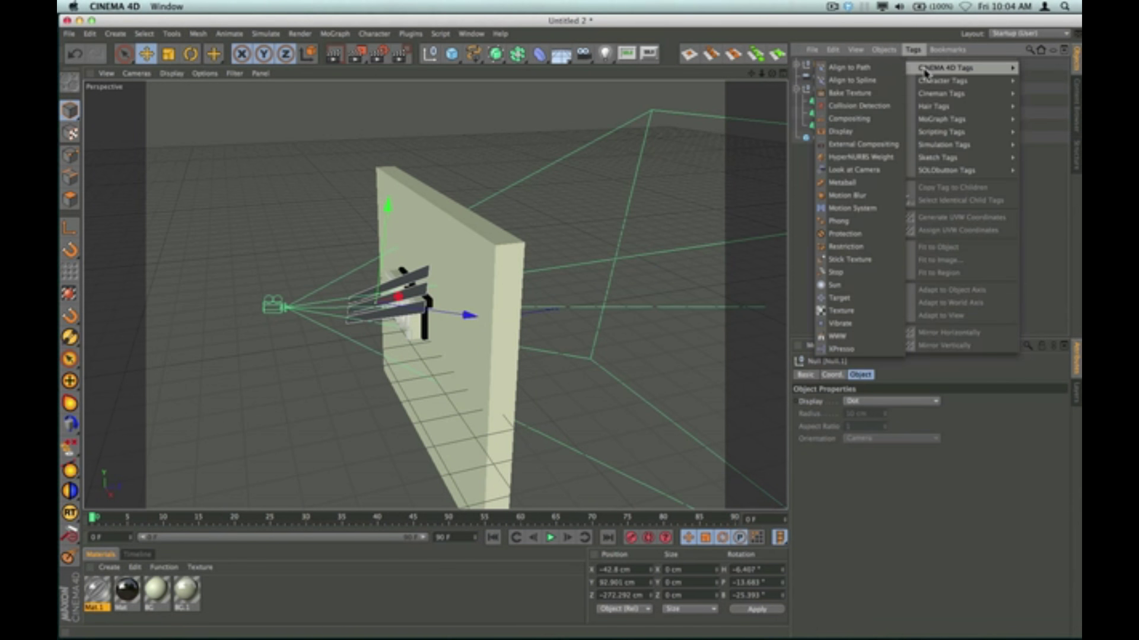
{"action": "left_click", "coordinate": [855, 120]}
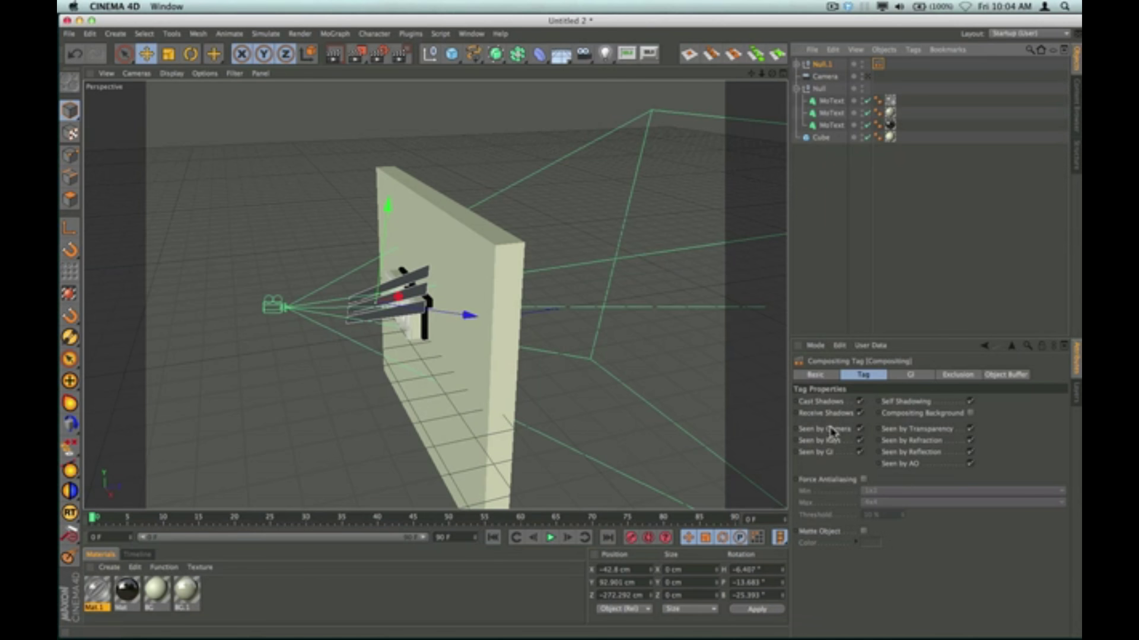
{"action": "left_click", "coordinate": [859, 429]}
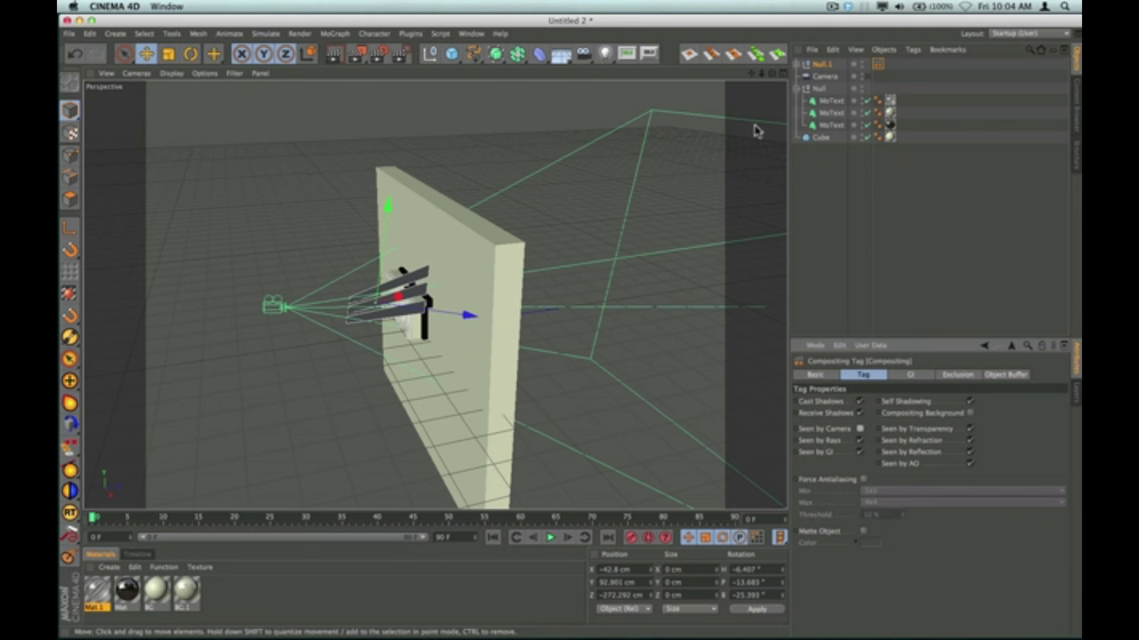
- Hide the strip group in the editor only, look through the scene camera, and render a region around the first T's upper part
{"action": "left_click", "coordinate": [864, 65]}
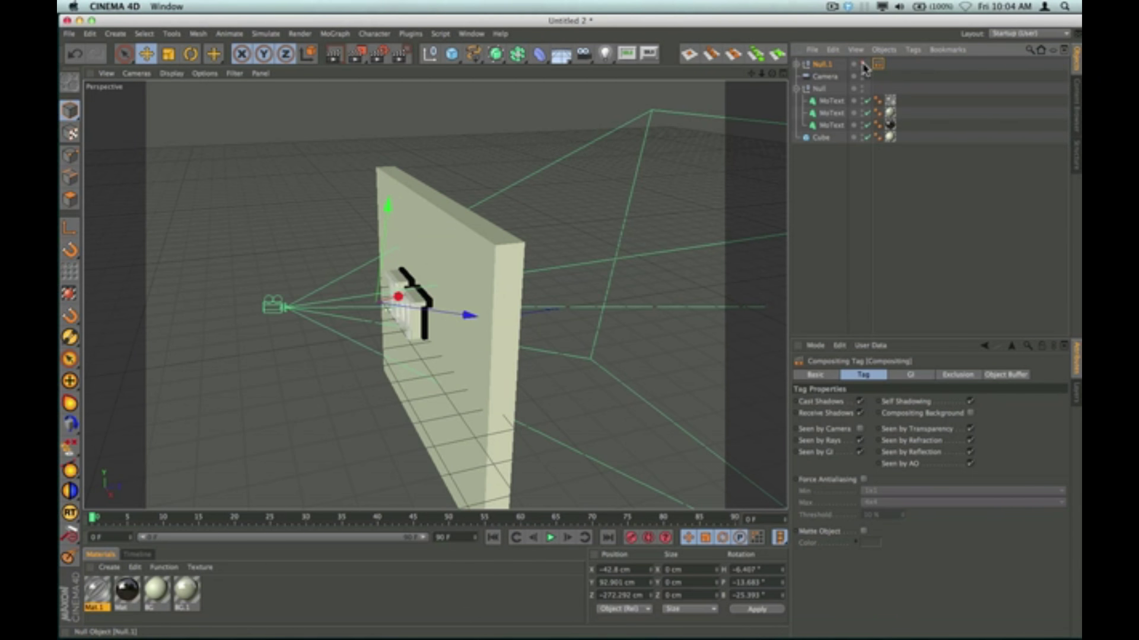
{"action": "left_click_drag", "start_coordinate": [771, 76], "coordinate": [771, 76]}
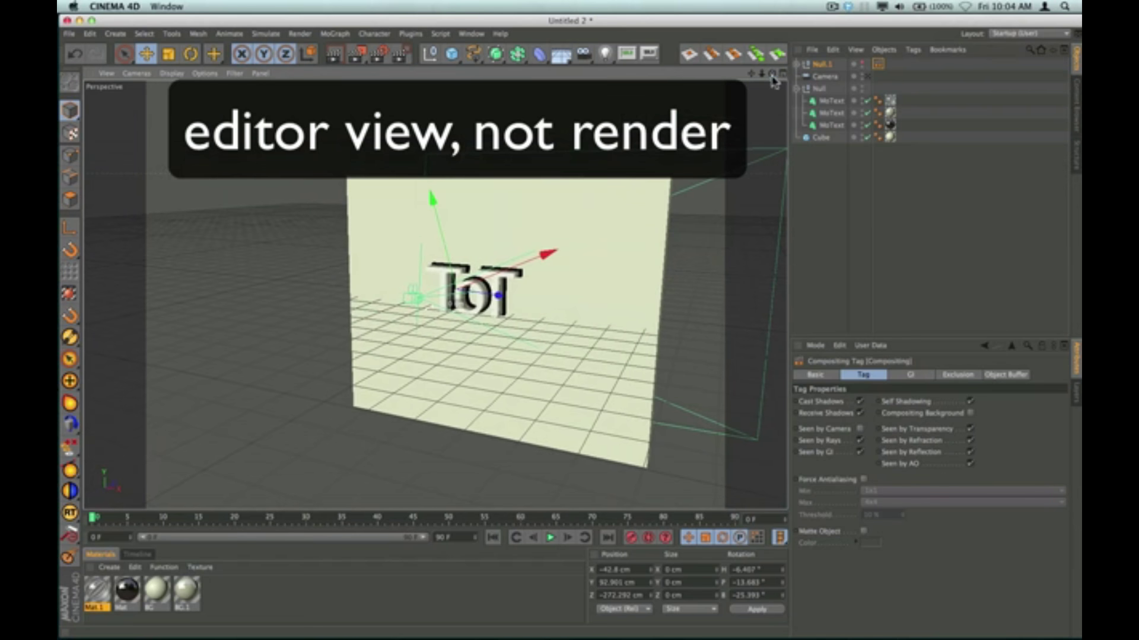
{"action": "left_click", "coordinate": [867, 77]}
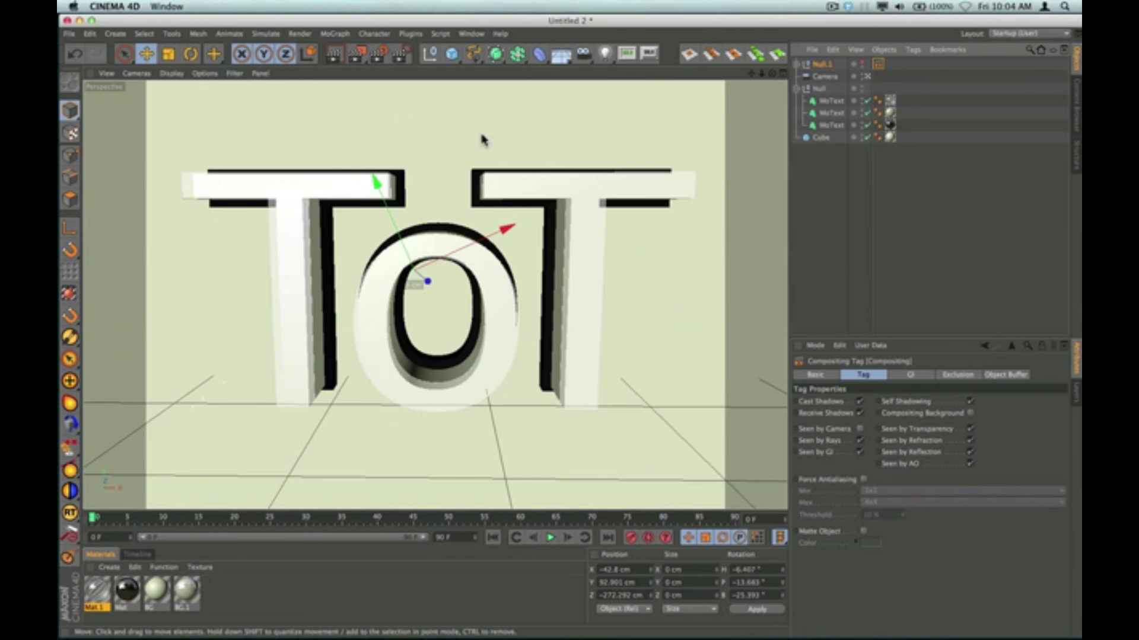
{"action": "left_click", "coordinate": [400, 54]}
{"action": "left_click_drag", "start_coordinate": [169, 149], "coordinate": [353, 279]}
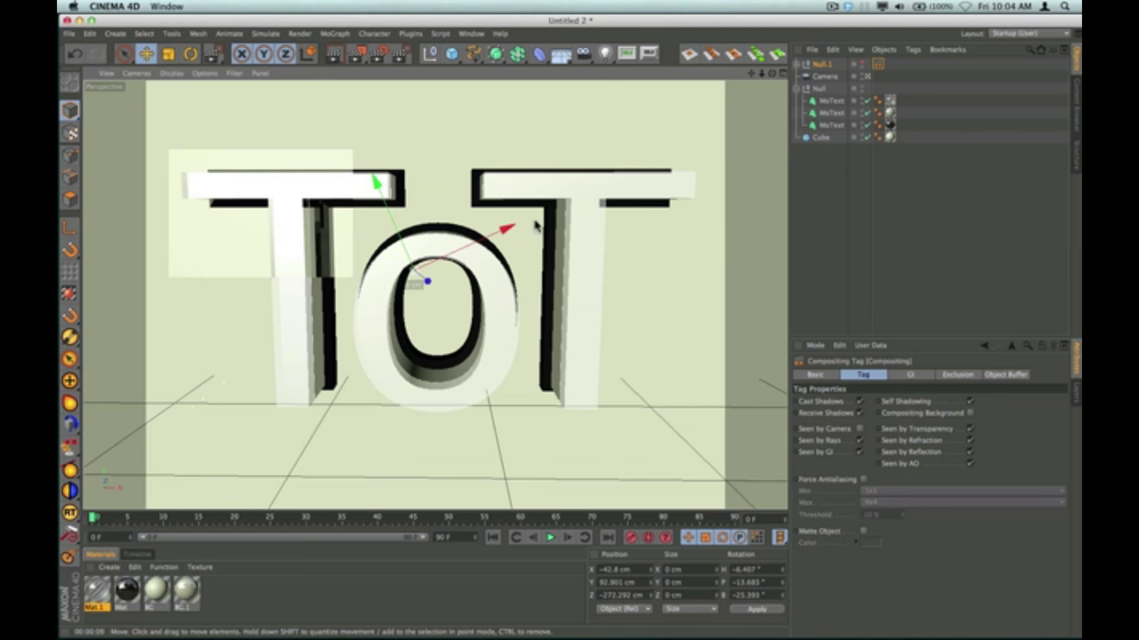
- Give the front transparent MoText a Fillet Cap start with a 4 cm radius and enable Constrain
{"action": "left_click", "coordinate": [828, 103]}
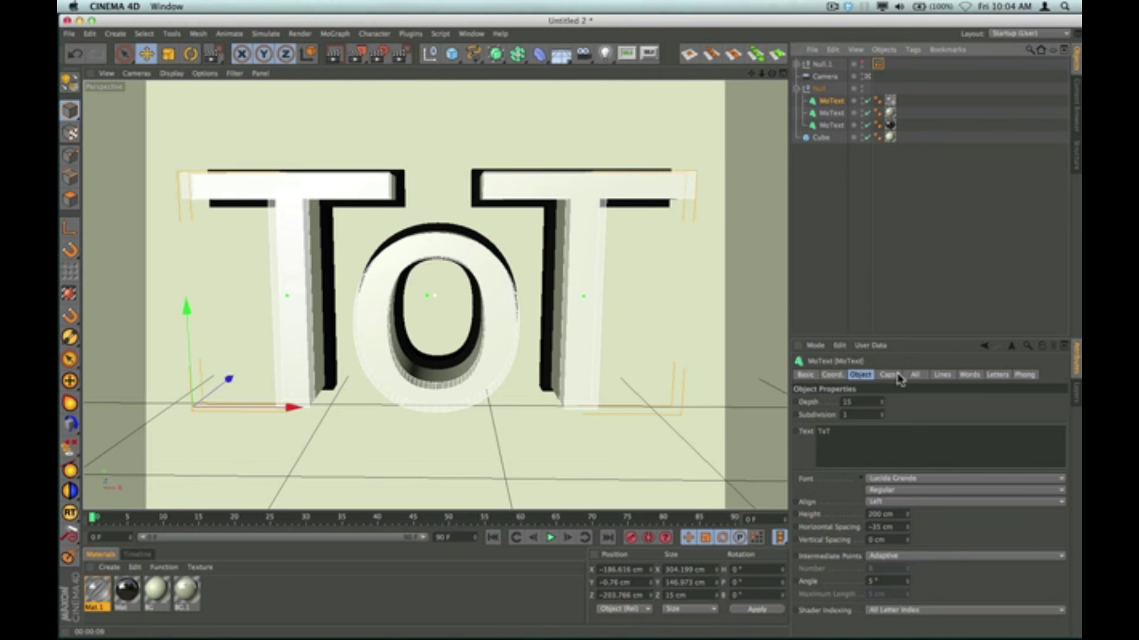
{"action": "left_click", "coordinate": [889, 375]}
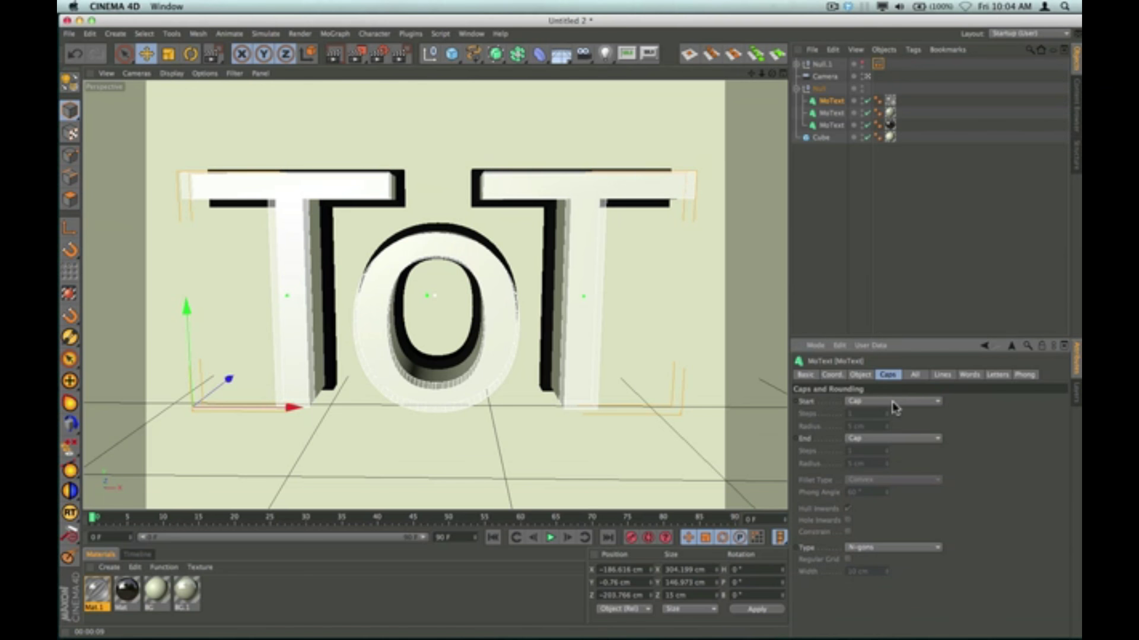
{"action": "left_click", "coordinate": [892, 403]}
{"action": "left_click", "coordinate": [892, 451]}
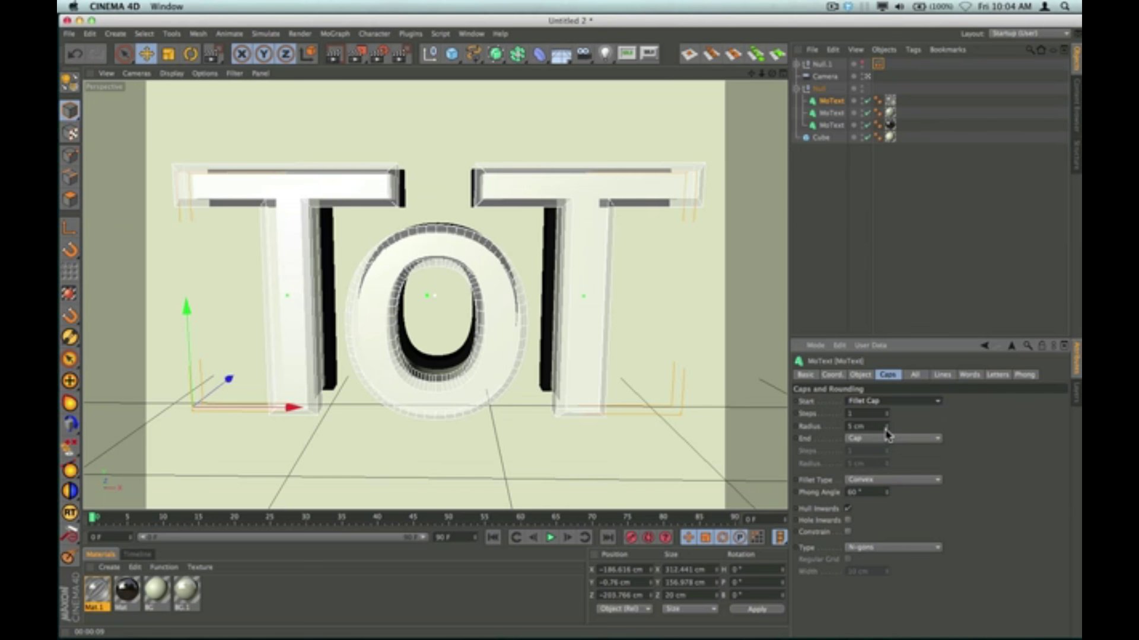
{"action": "left_click", "coordinate": [886, 429]}
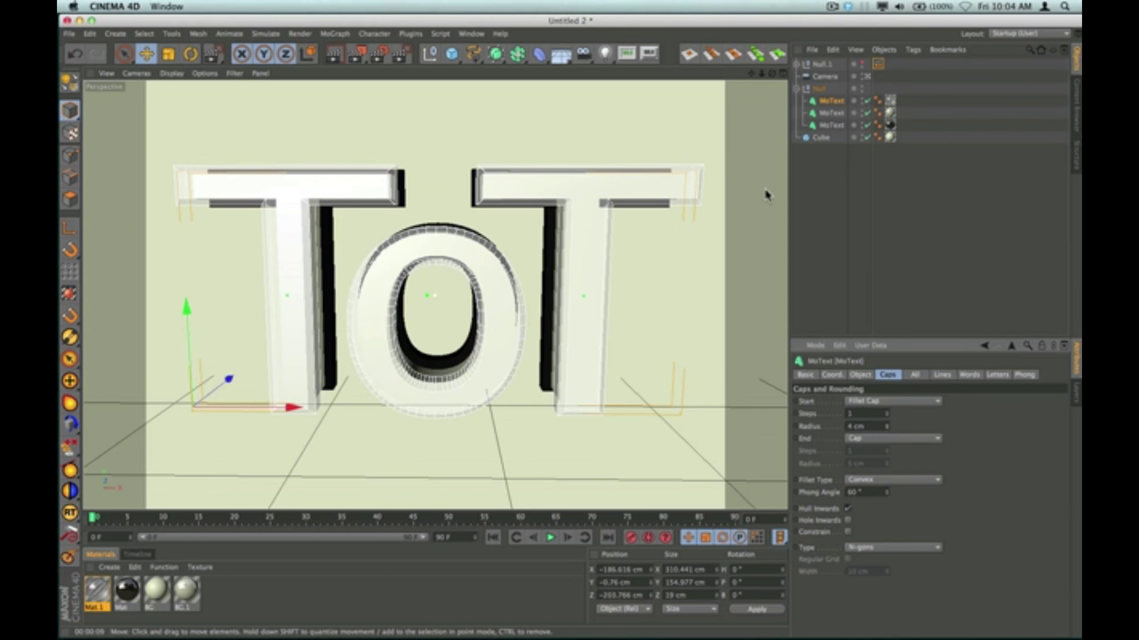
{"action": "left_click_drag", "start_coordinate": [772, 73], "coordinate": [667, 88]}
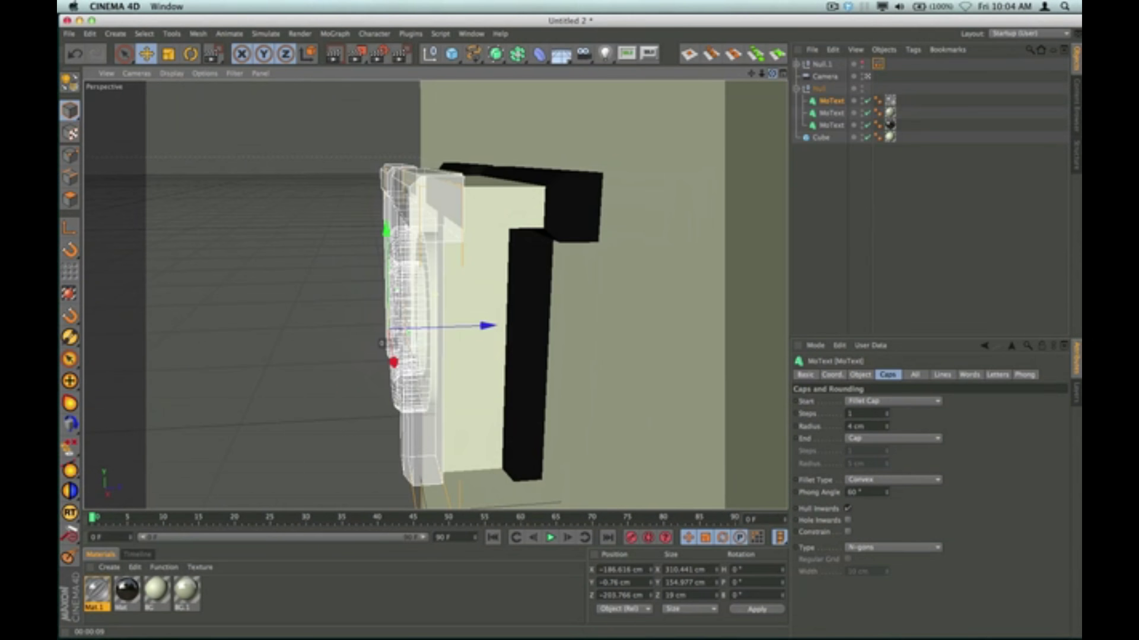
{"action": "left_click", "coordinate": [848, 533]}
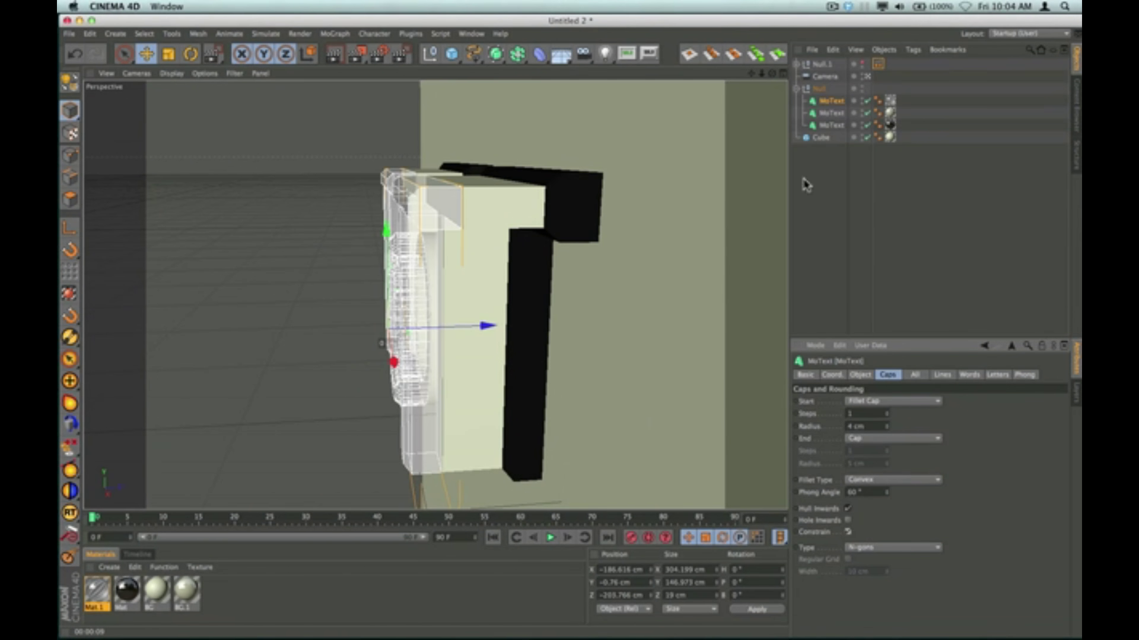
{"action": "left_click_drag", "start_coordinate": [772, 76], "coordinate": [710, 82]}
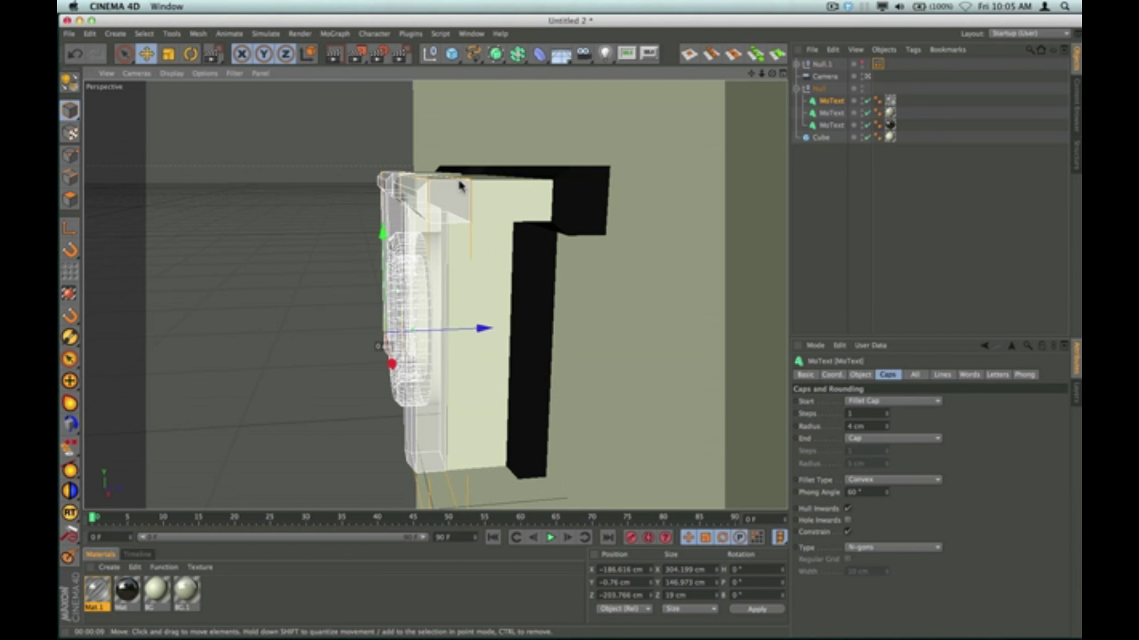
{"action": "left_click_drag", "start_coordinate": [775, 77], "coordinate": [692, 78]}
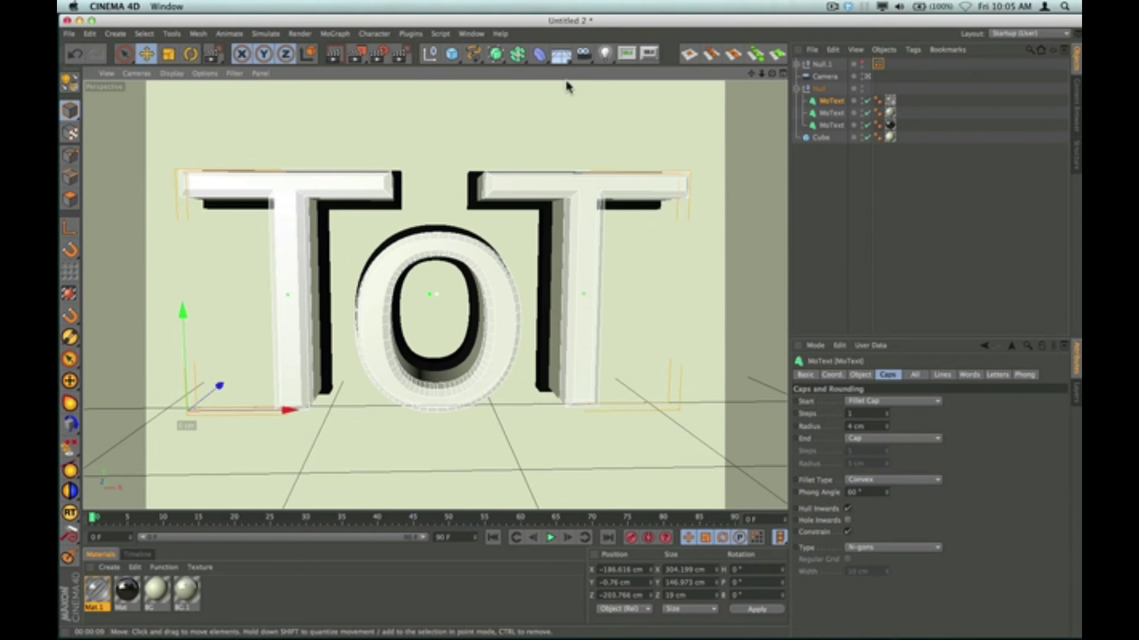
{"action": "left_click", "coordinate": [517, 54]}
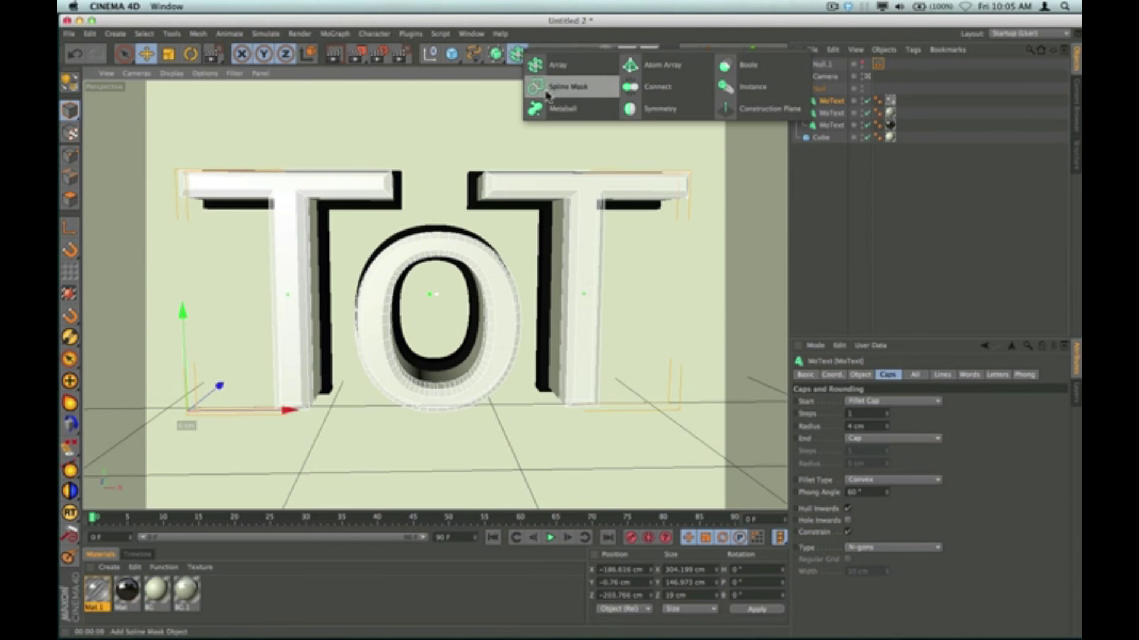
{"action": "left_click", "coordinate": [495, 54]}
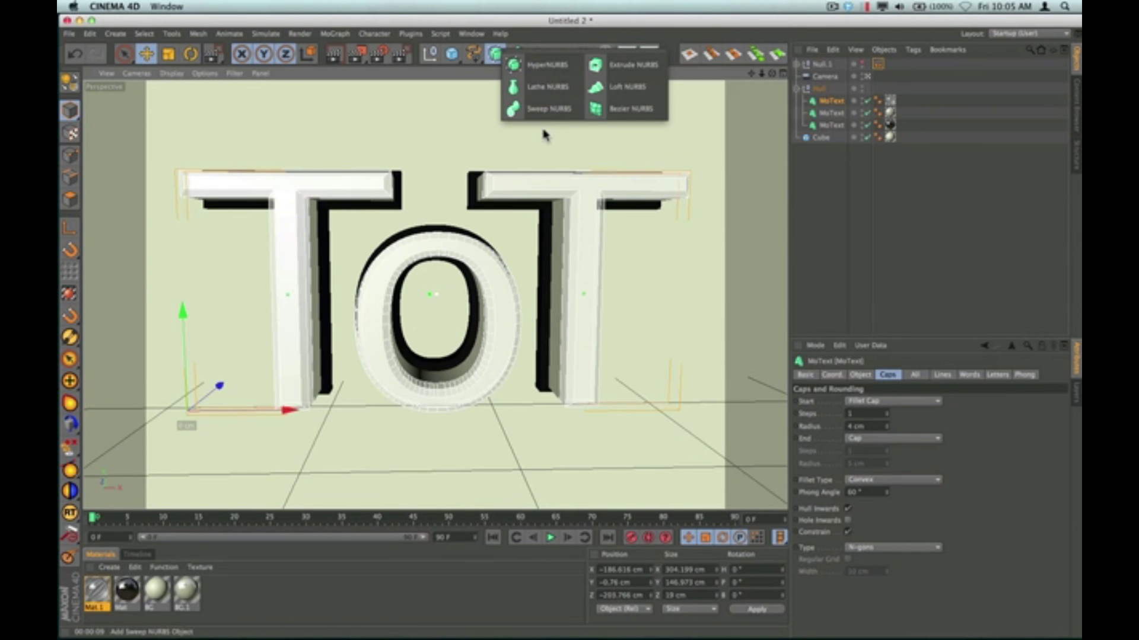
{"action": "left_click", "coordinate": [475, 81]}
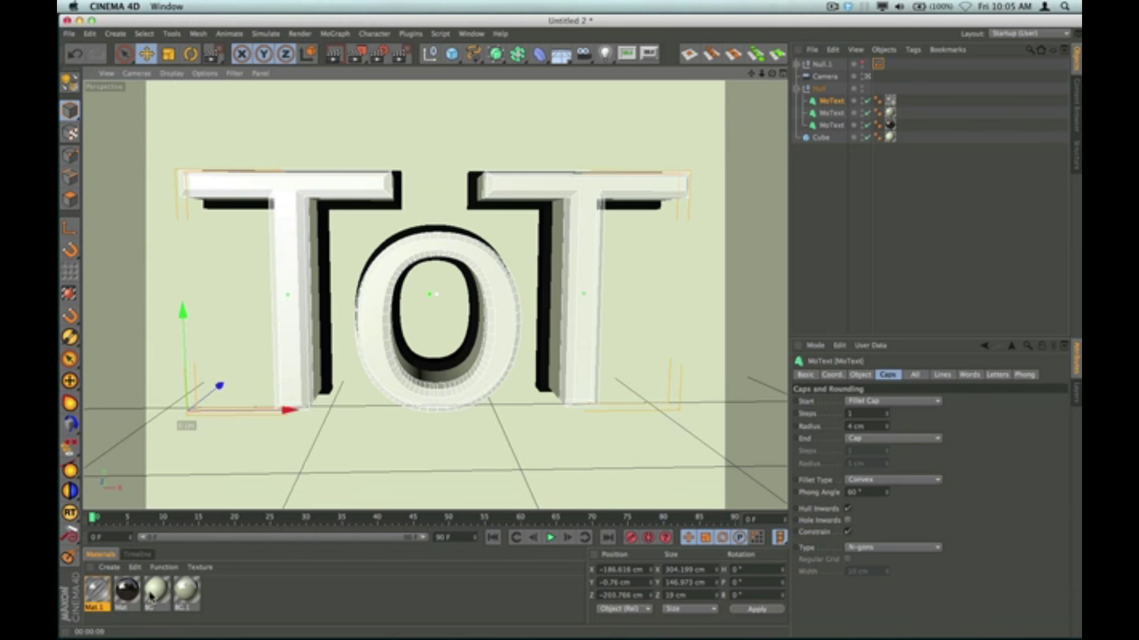
{"action": "scroll", "coordinate": [378, 420], "scroll_direction": "down", "scroll_amount": 2}
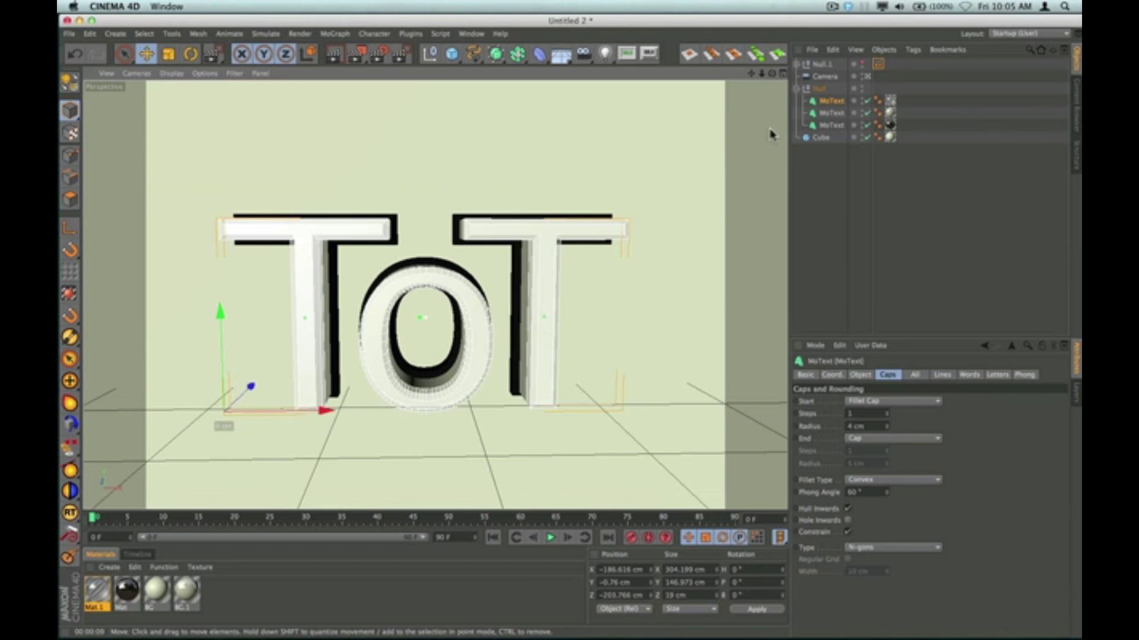
{"action": "scroll", "coordinate": [574, 181], "scroll_direction": "up", "scroll_amount": 5}
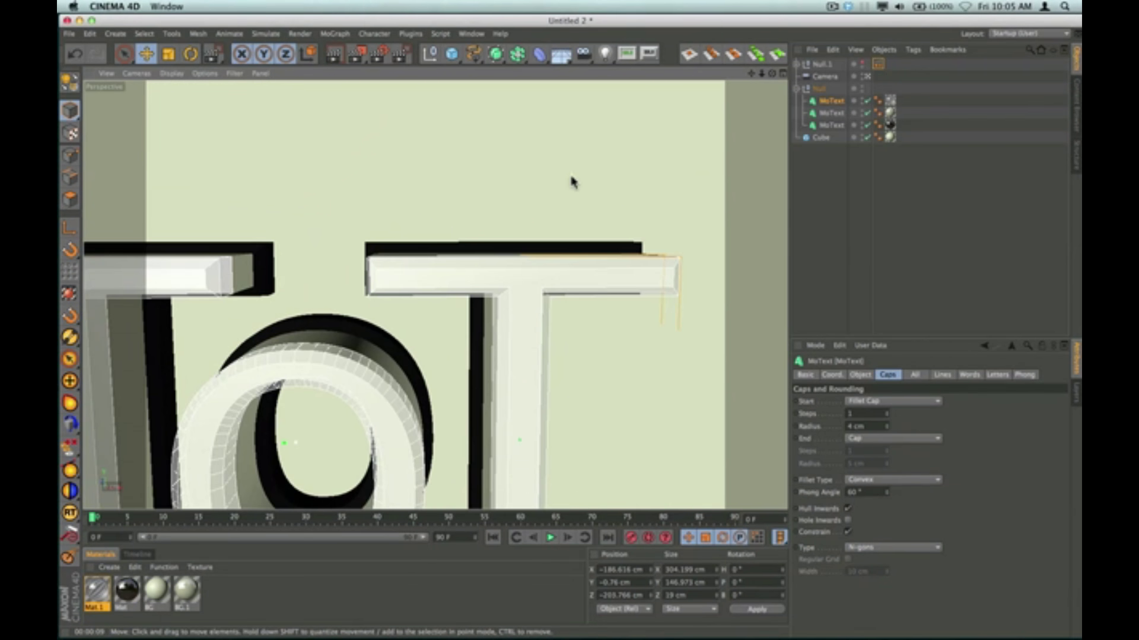
{"action": "left_click_drag", "start_coordinate": [752, 73], "coordinate": [789, 65]}
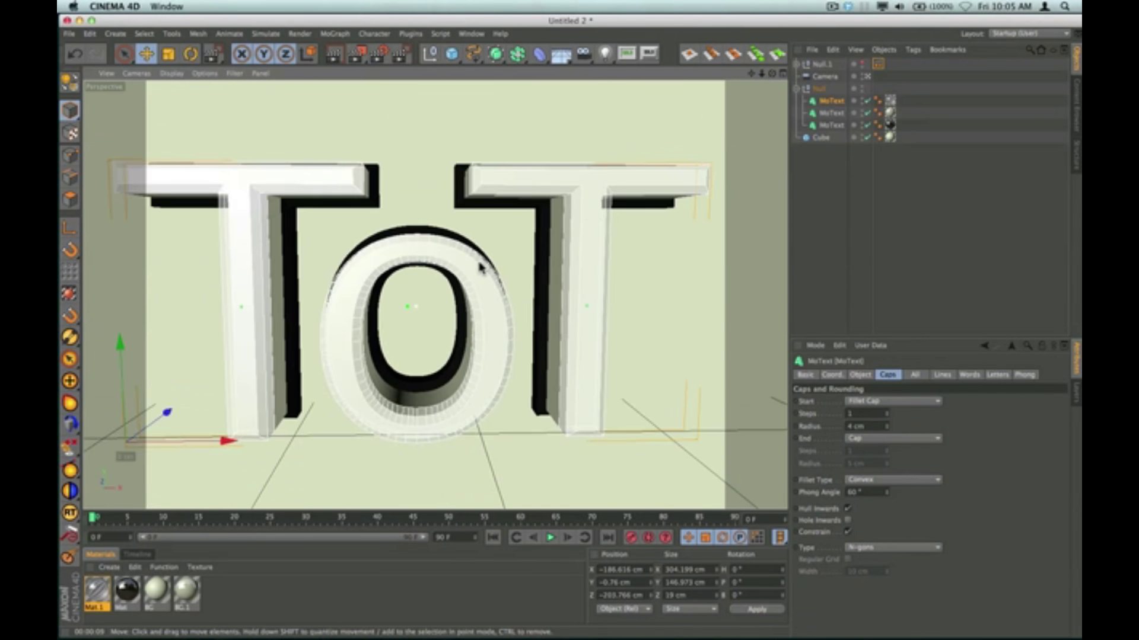
{"action": "scroll", "coordinate": [480, 267], "scroll_direction": "down", "scroll_amount": 2}
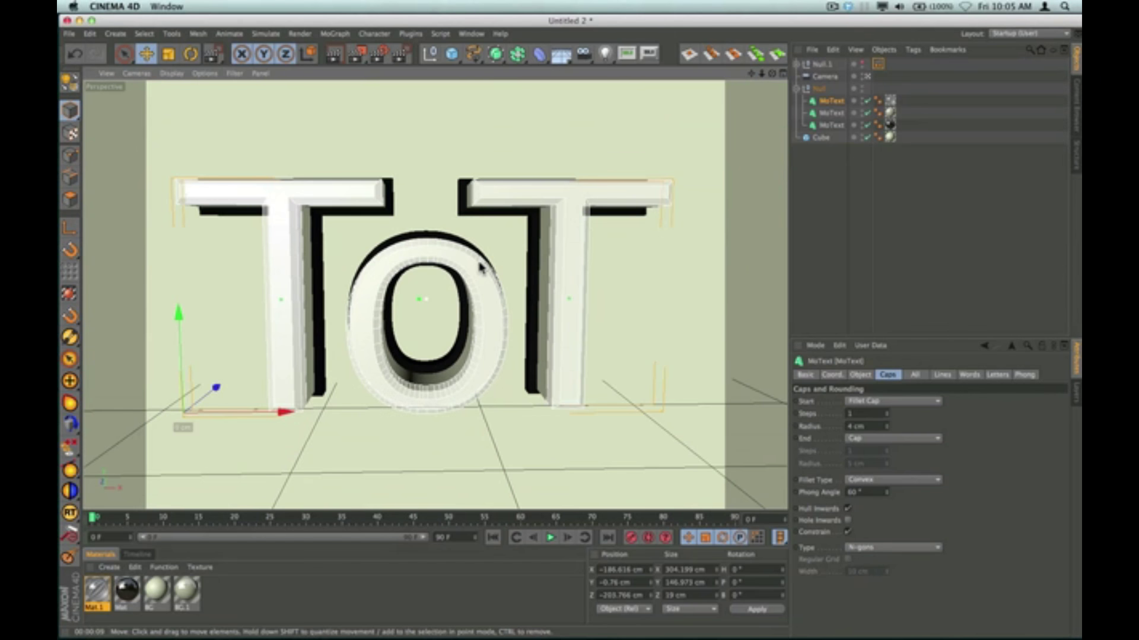
- Leave the camera view, add an area light about 317 cm in front of the wall, and reshape it wider and shorter
{"action": "left_click", "coordinate": [868, 75]}
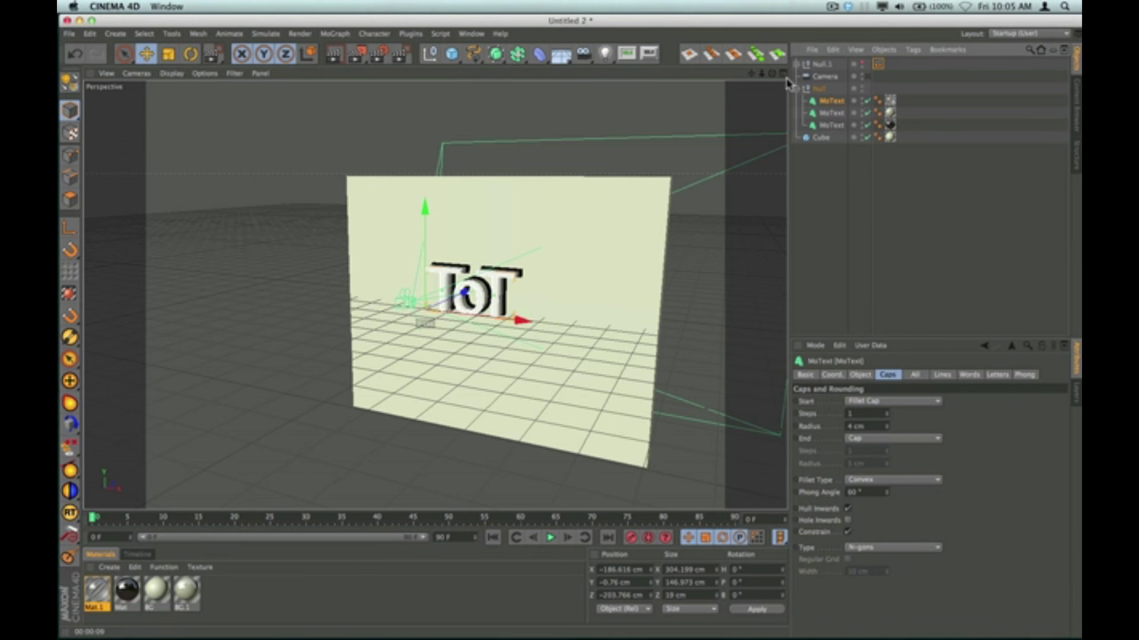
{"action": "left_click_drag", "start_coordinate": [773, 77], "coordinate": [772, 79]}
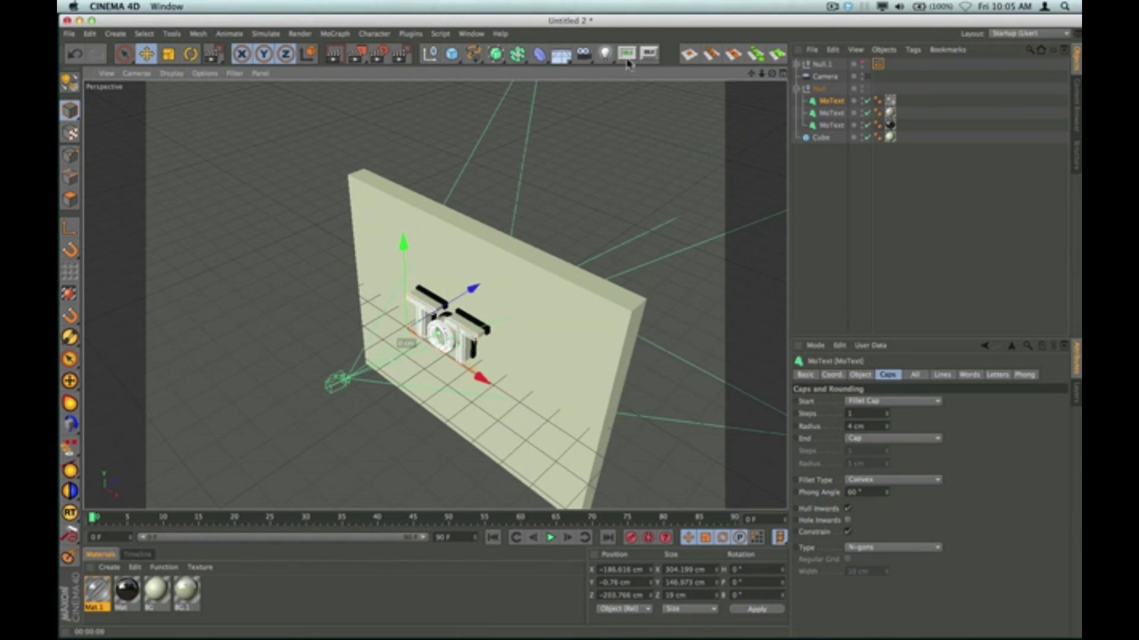
{"action": "left_click", "coordinate": [605, 53]}
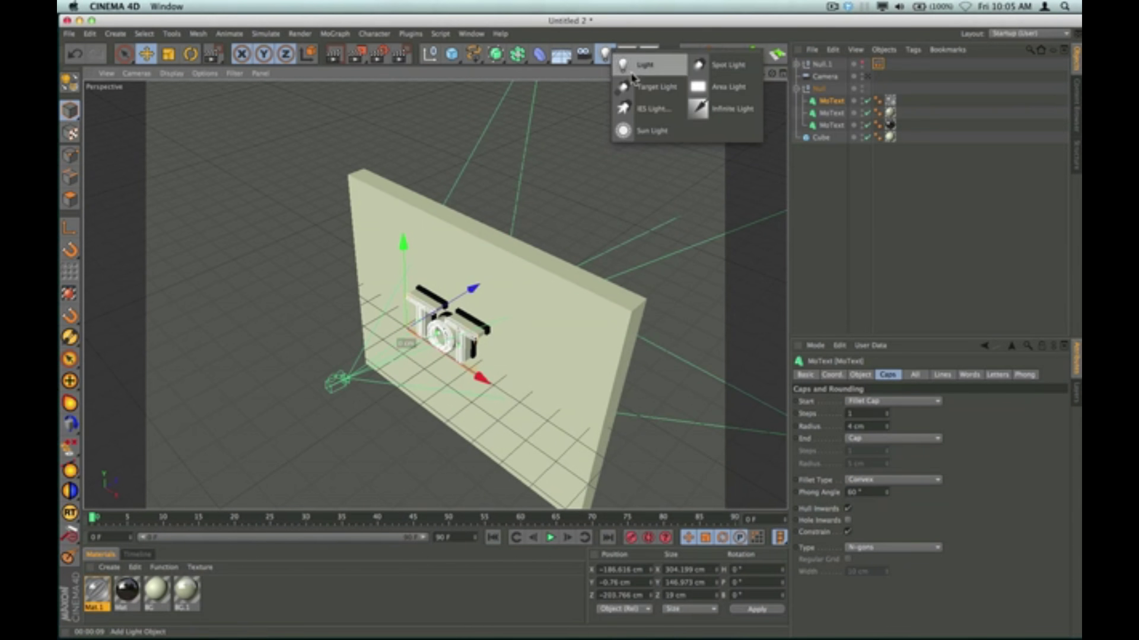
{"action": "left_click", "coordinate": [694, 87]}
{"action": "left_click_drag", "start_coordinate": [540, 290], "coordinate": [483, 330]}
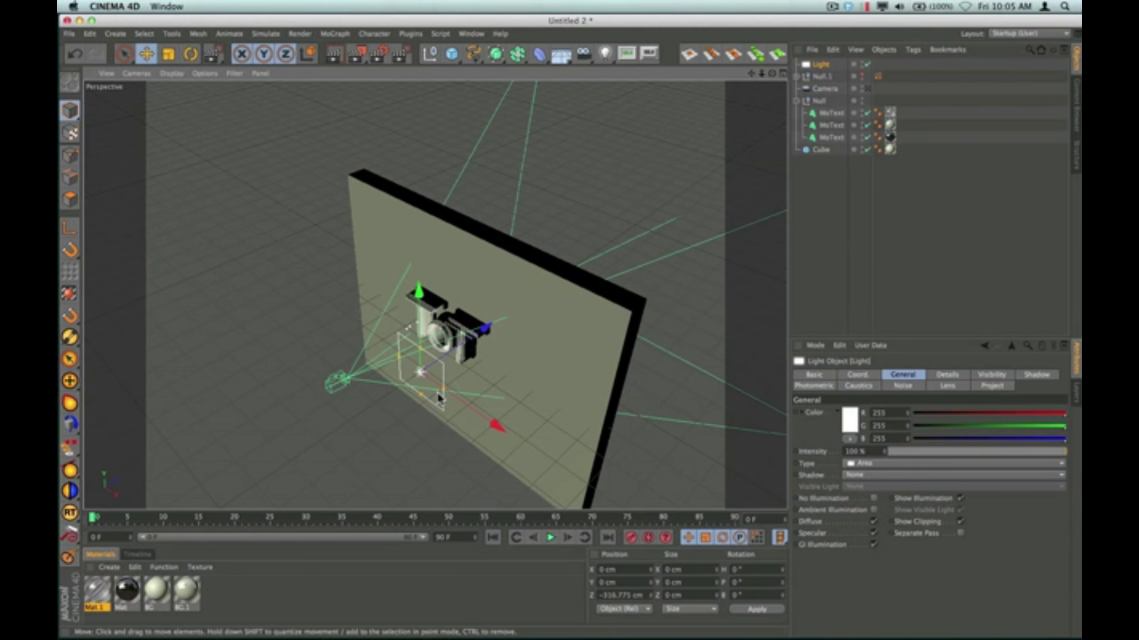
{"action": "left_click_drag", "start_coordinate": [443, 389], "coordinate": [453, 393]}
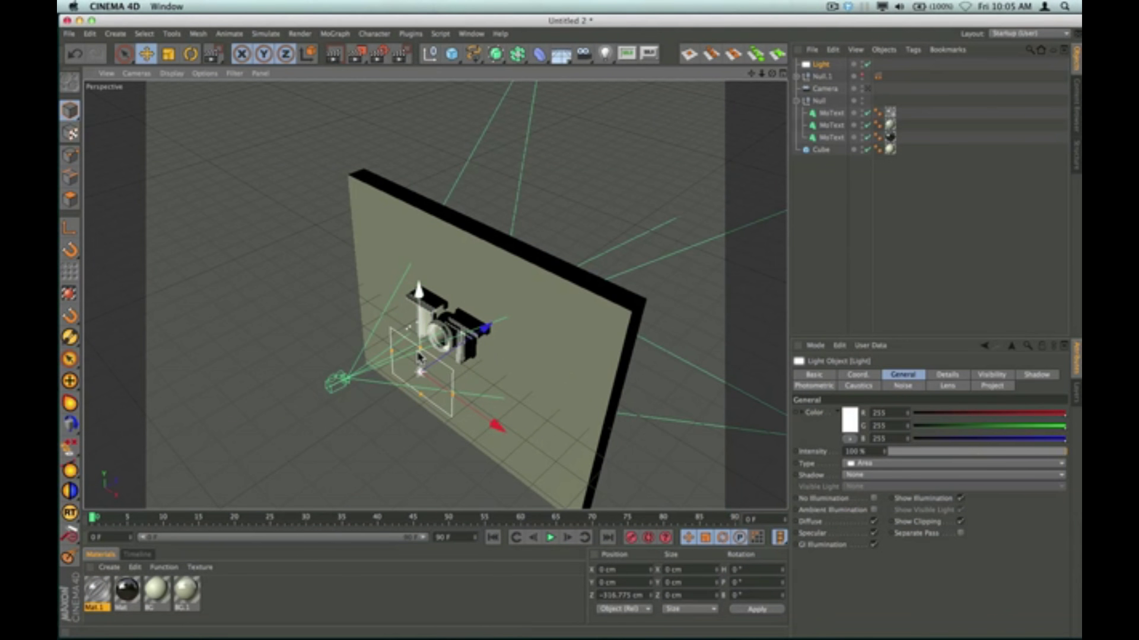
{"action": "left_click_drag", "start_coordinate": [420, 357], "coordinate": [419, 368]}
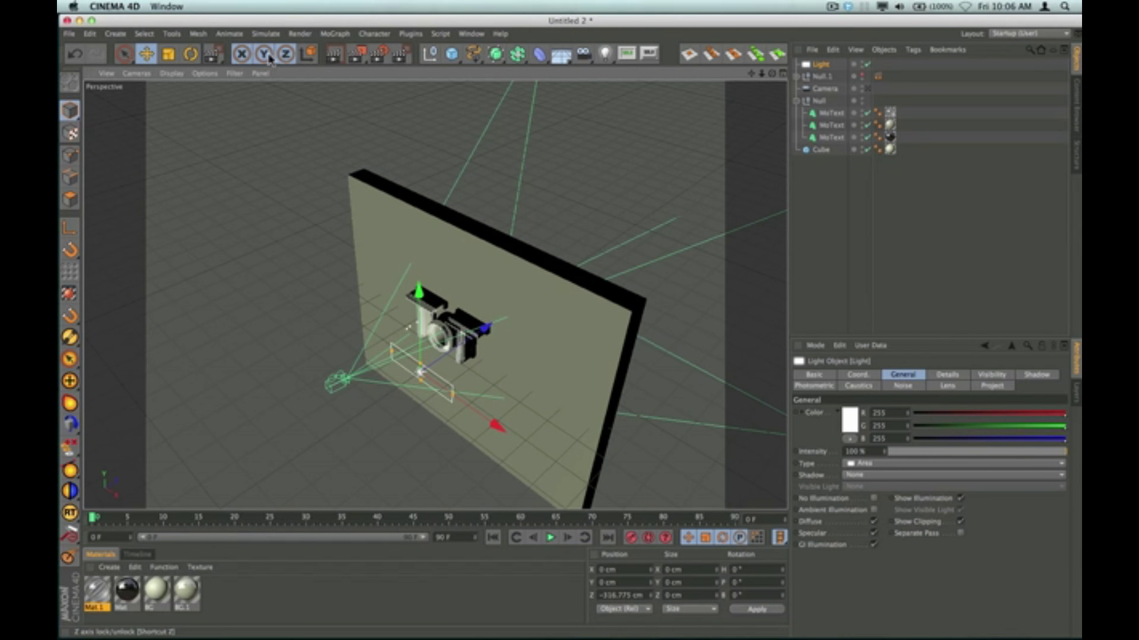
- Rotate the area light to a heading of about 51° and move it to about X 270, Z -321 cm
{"action": "left_click", "coordinate": [190, 54]}
{"action": "left_click_drag", "start_coordinate": [420, 422], "coordinate": [468, 419]}
{"action": "left_click", "coordinate": [147, 55]}
{"action": "left_click_drag", "start_coordinate": [430, 315], "coordinate": [425, 360]}
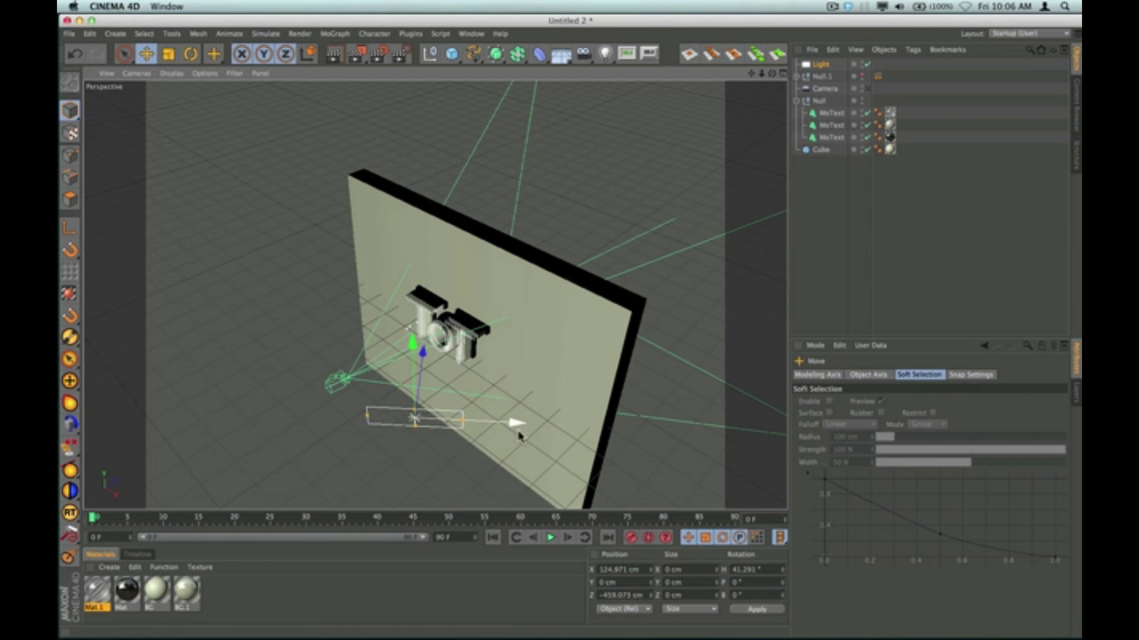
{"action": "left_click_drag", "start_coordinate": [514, 426], "coordinate": [566, 433]}
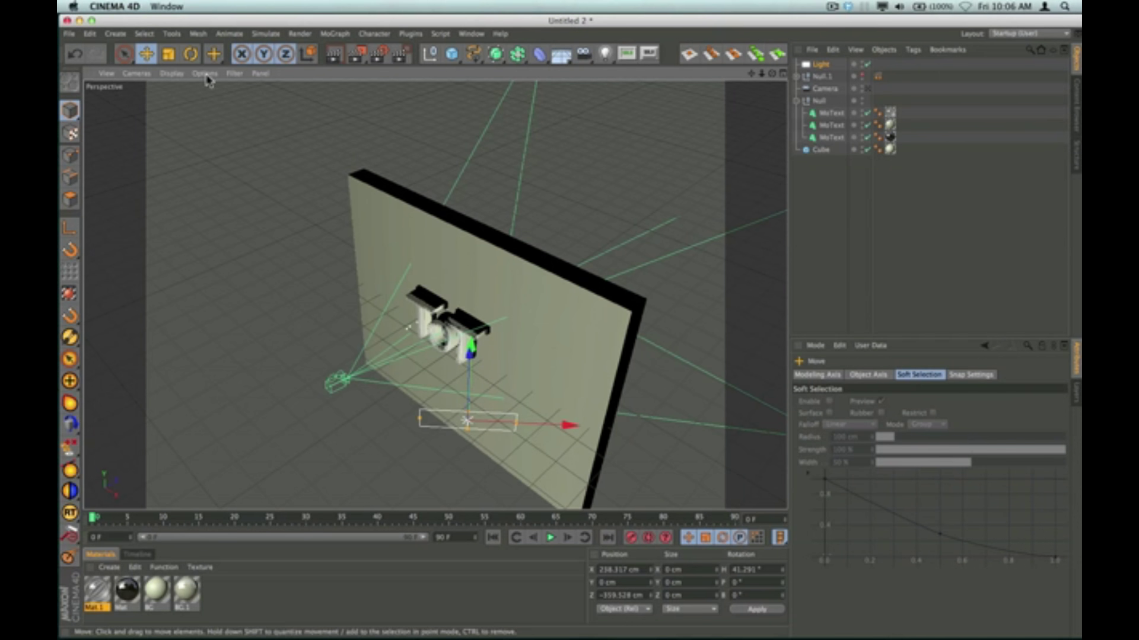
{"action": "left_click", "coordinate": [191, 54]}
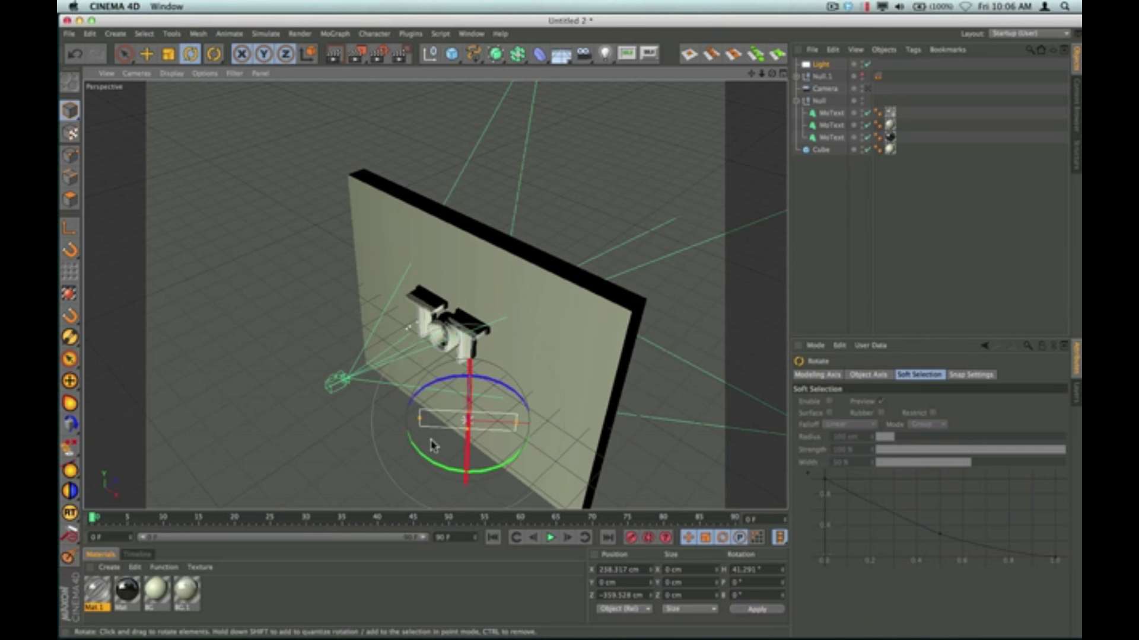
{"action": "left_click_drag", "start_coordinate": [428, 458], "coordinate": [437, 464]}
{"action": "left_click", "coordinate": [146, 53]}
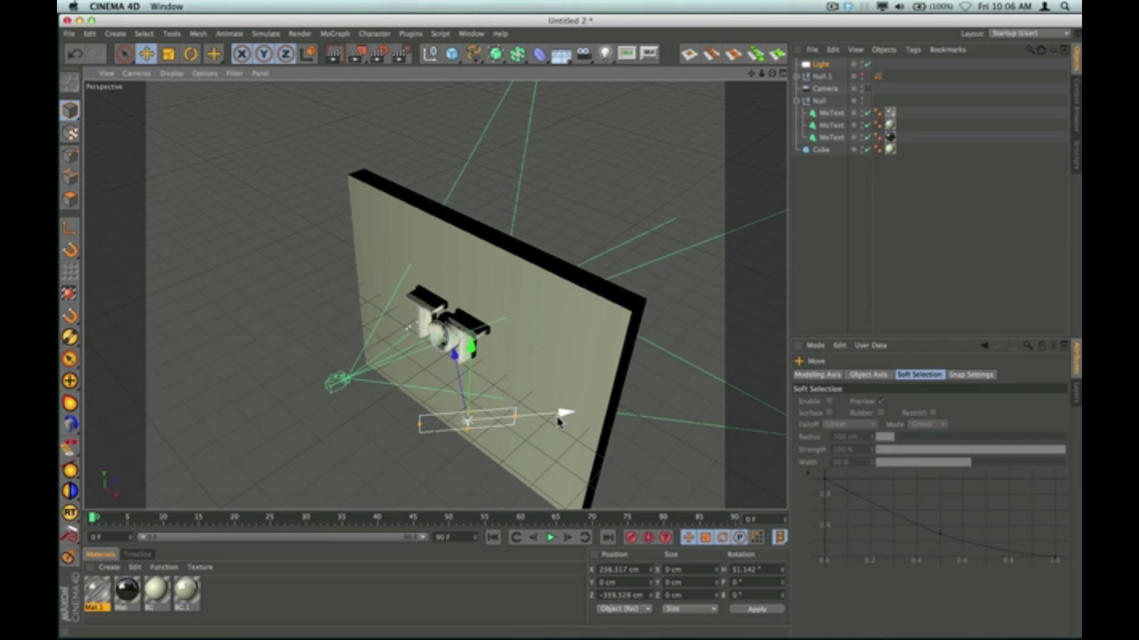
{"action": "left_click_drag", "start_coordinate": [564, 420], "coordinate": [582, 414]}
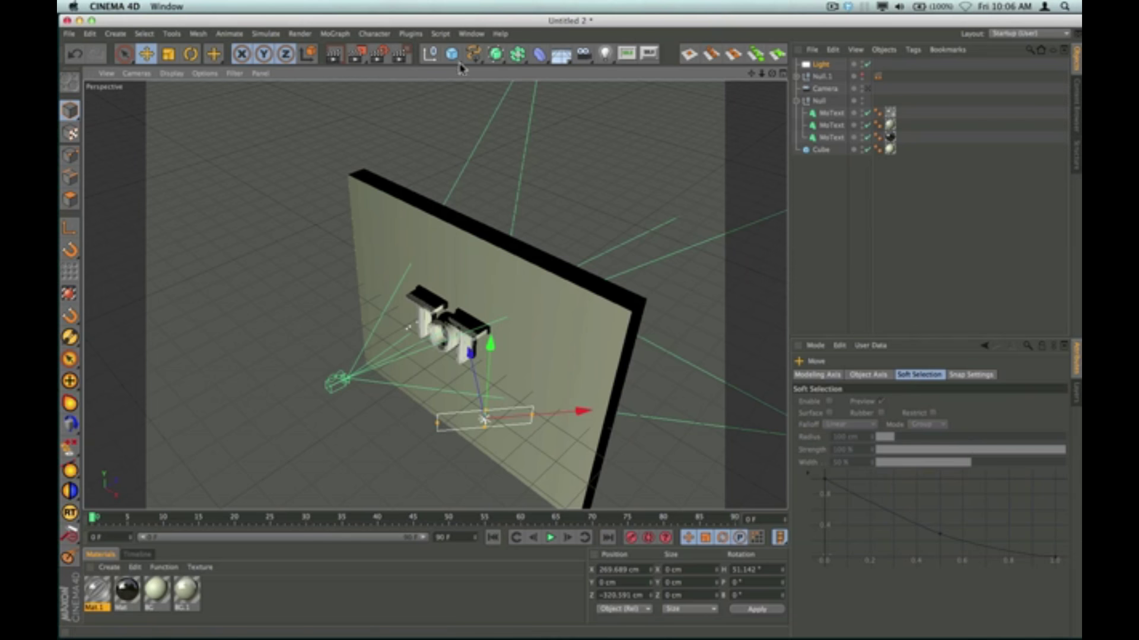
- Add a second area light at about X -408, Z -403 cm and reshape it wider and shorter
{"action": "left_click_drag", "start_coordinate": [607, 57], "coordinate": [725, 84]}
{"action": "left_click_drag", "start_coordinate": [533, 298], "coordinate": [467, 347]}
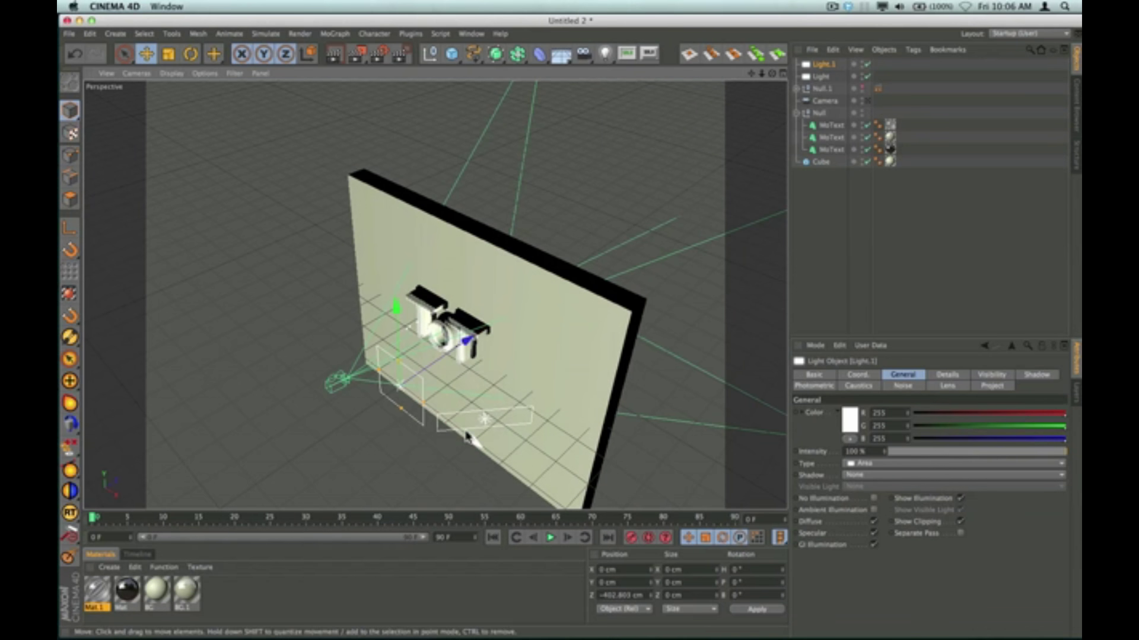
{"action": "left_click_drag", "start_coordinate": [474, 440], "coordinate": [379, 381]}
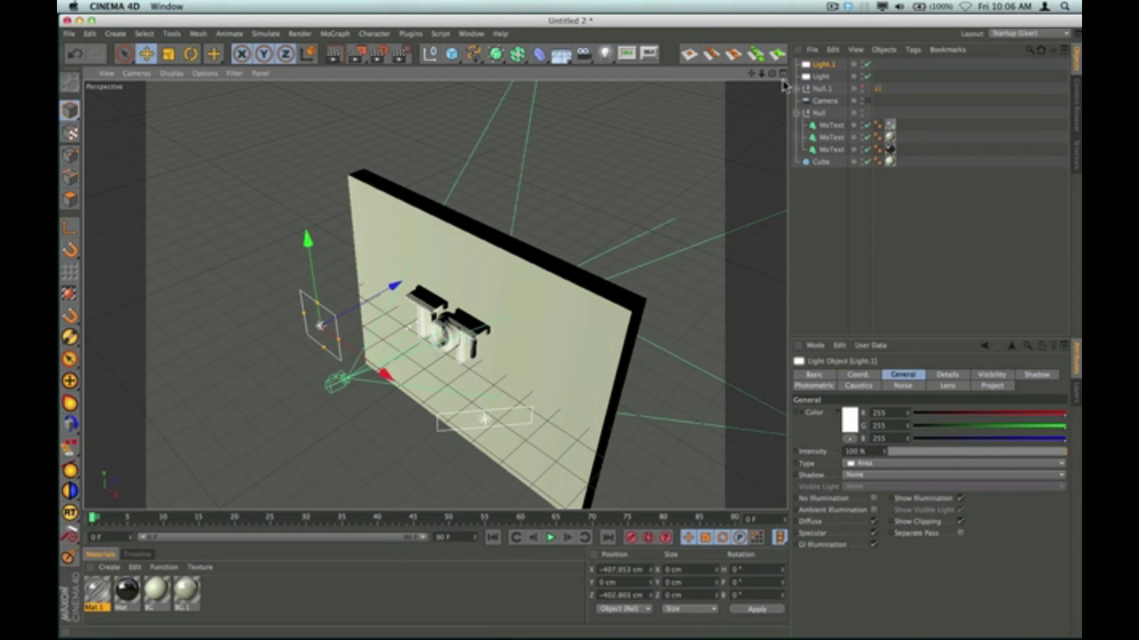
{"action": "left_click_drag", "start_coordinate": [771, 78], "coordinate": [654, 156]}
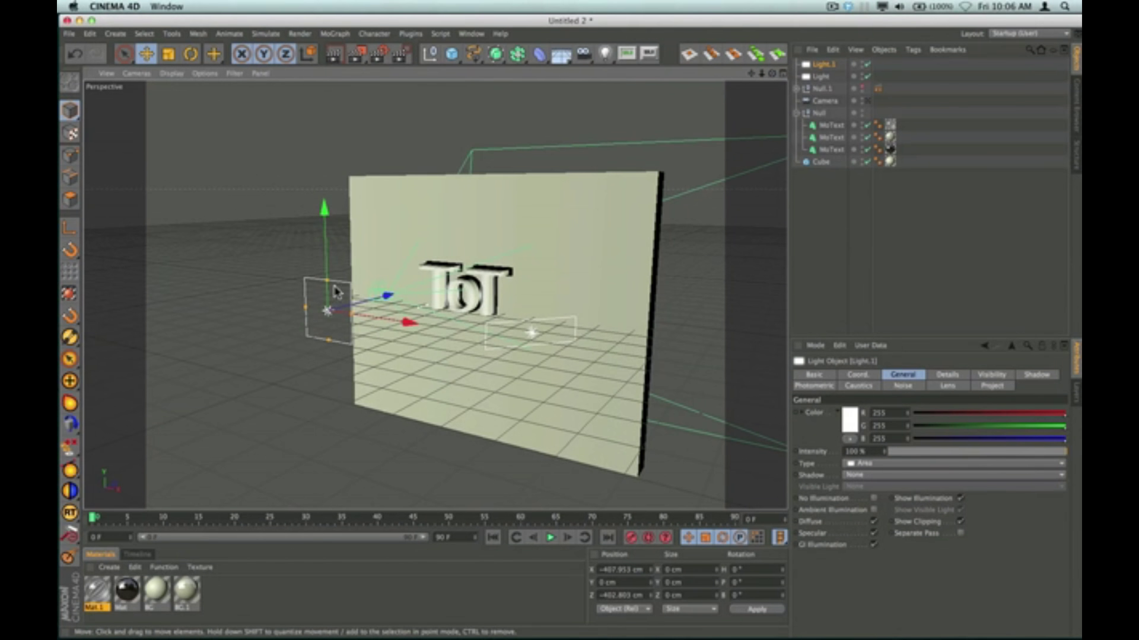
{"action": "left_click_drag", "start_coordinate": [328, 279], "coordinate": [367, 322]}
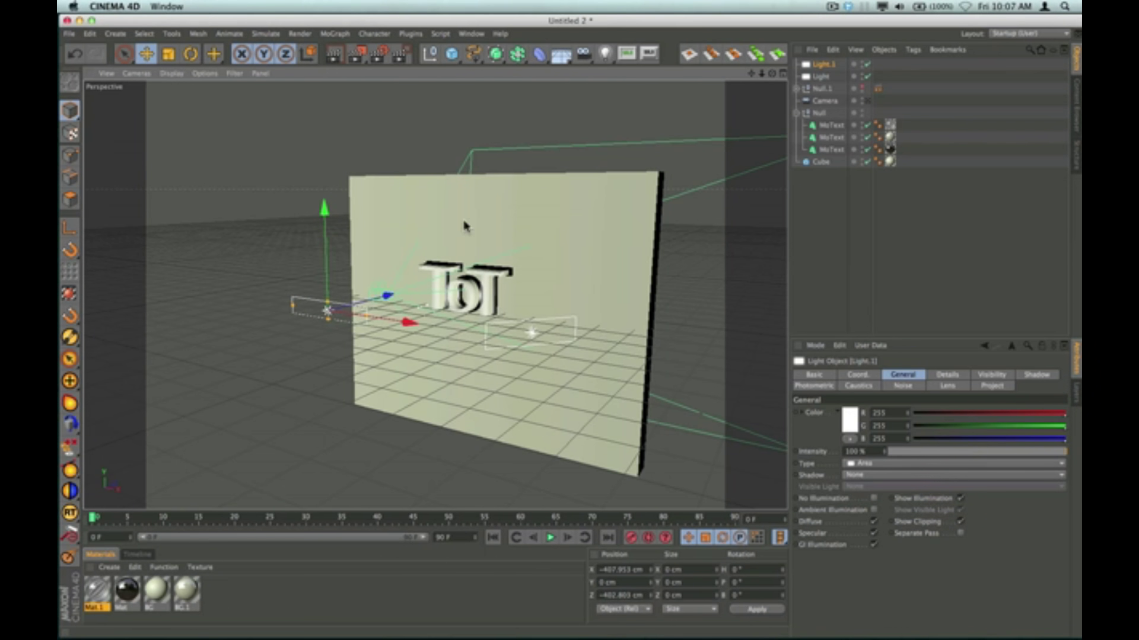
- Rotate the second area light to a heading of about -63° and move it to about X -343, Z -258 cm
{"action": "left_click_drag", "start_coordinate": [772, 73], "coordinate": [694, 77]}
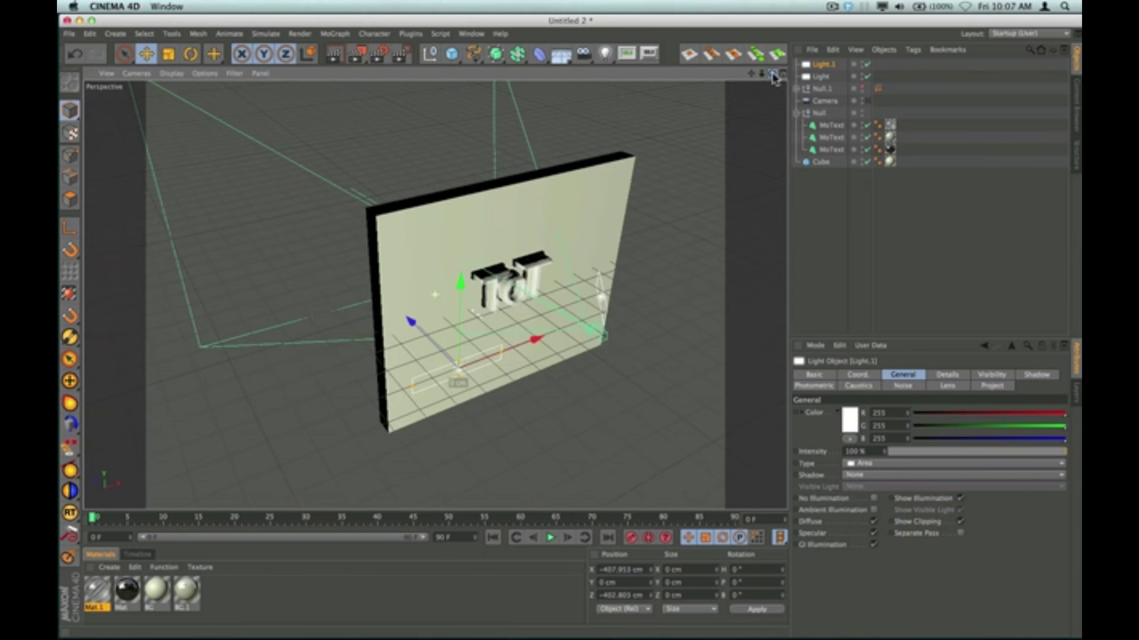
{"action": "left_click", "coordinate": [191, 54]}
{"action": "left_click_drag", "start_coordinate": [473, 408], "coordinate": [423, 394]}
{"action": "left_click", "coordinate": [149, 57]}
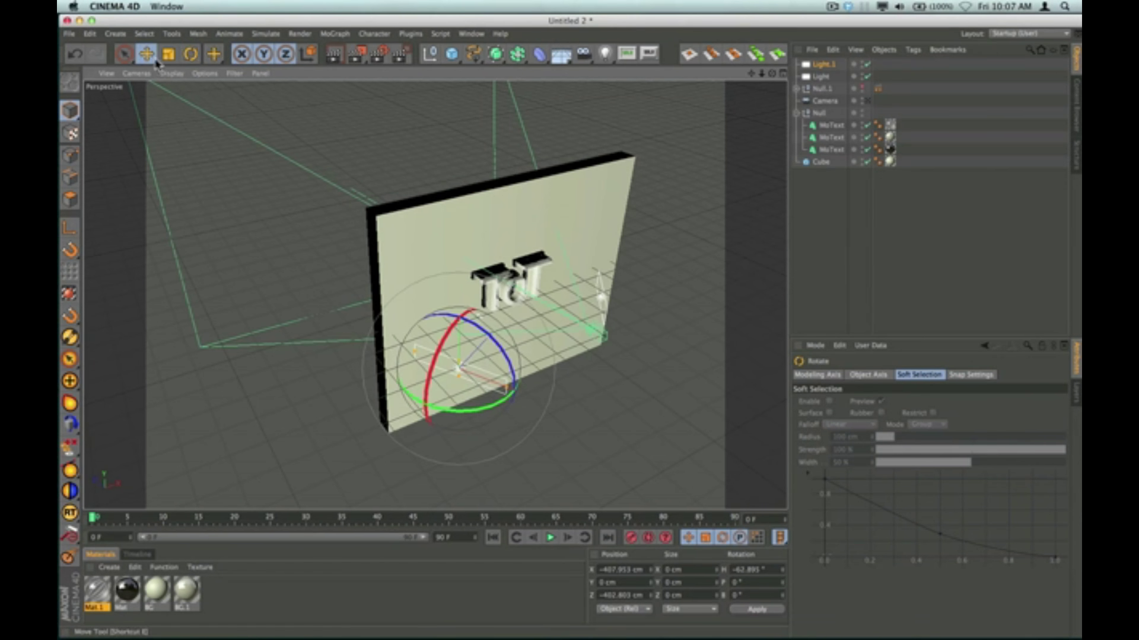
{"action": "left_click_drag", "start_coordinate": [553, 407], "coordinate": [522, 393]}
{"action": "left_click_drag", "start_coordinate": [478, 315], "coordinate": [497, 297]}
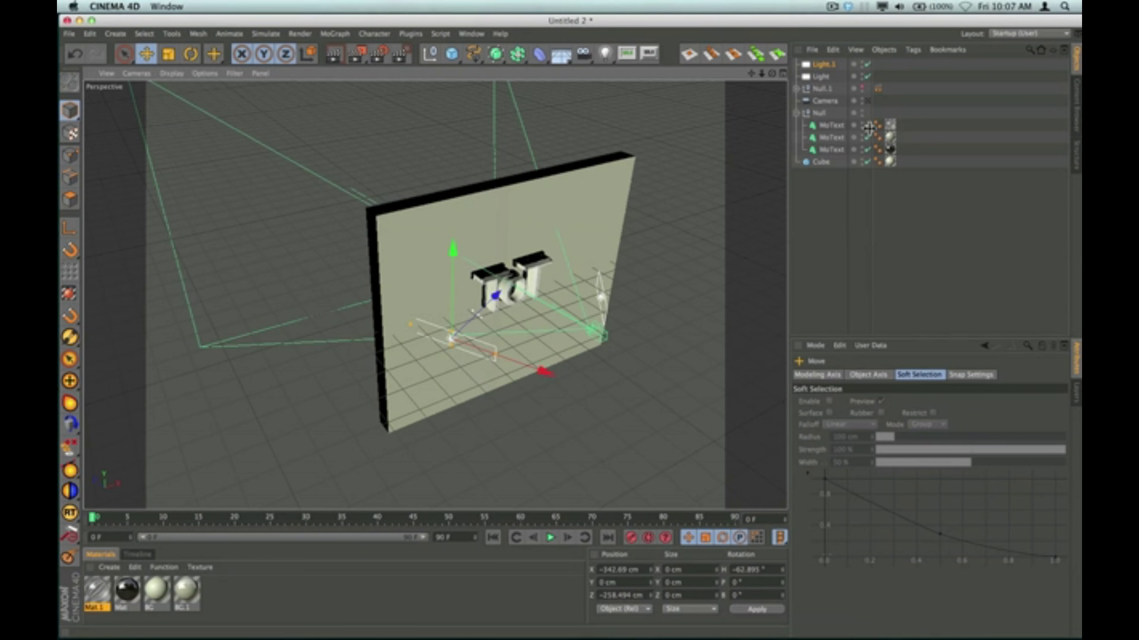
- Set the second area light's intensity to 35% and its color to light orange, RGB 255, 171, 112
{"action": "left_click", "coordinate": [824, 64]}
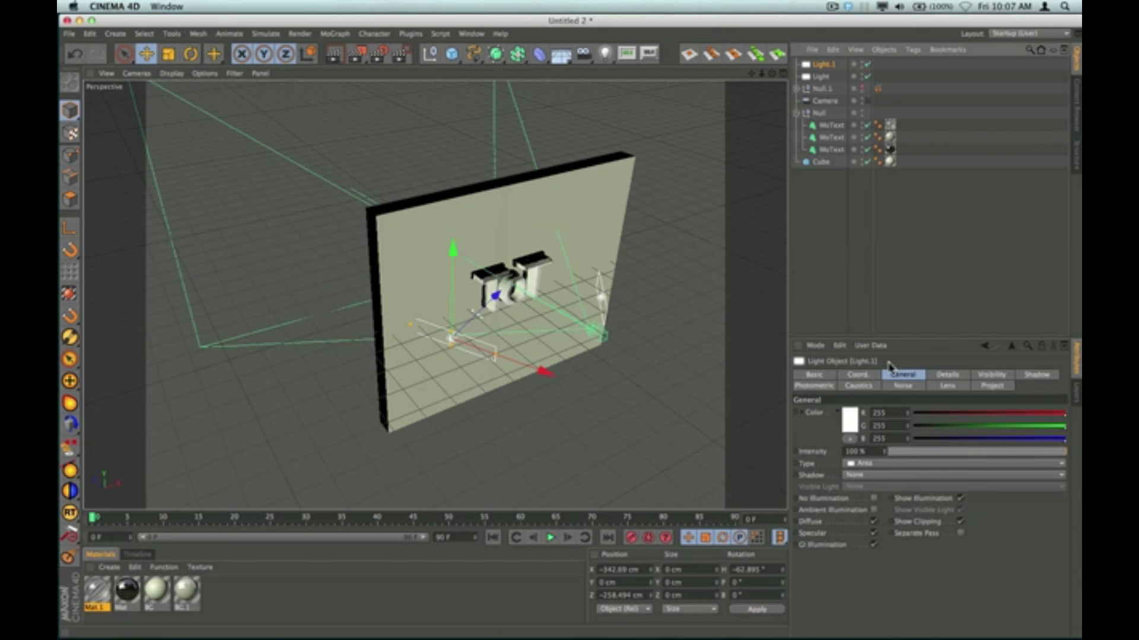
{"action": "left_click_drag", "start_coordinate": [953, 453], "coordinate": [944, 454]}
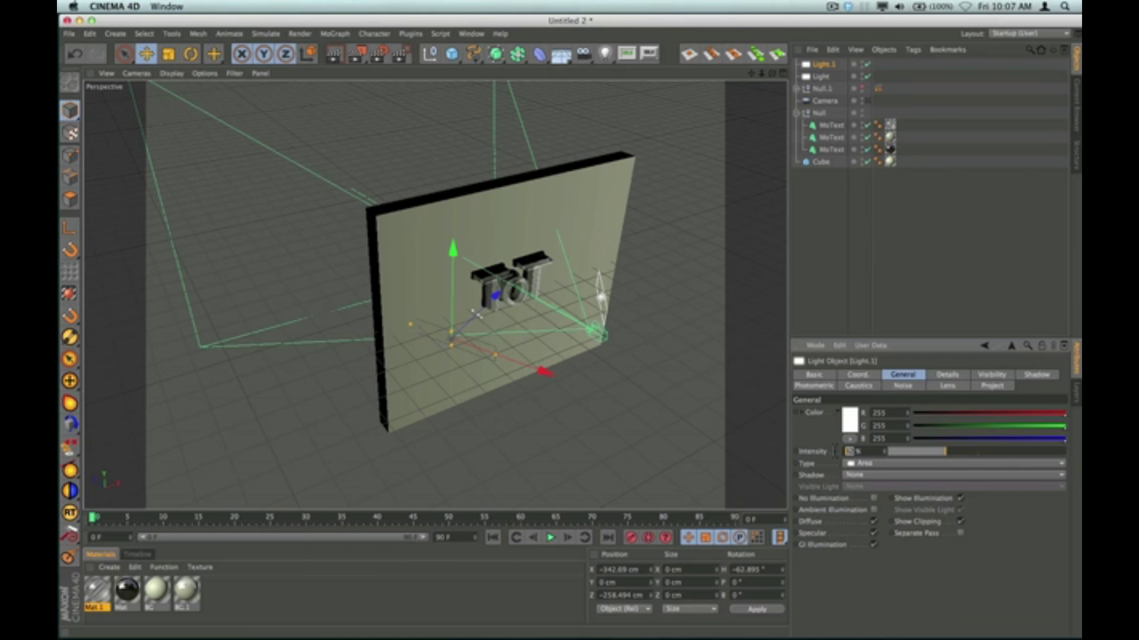
{"action": "type", "text": "30"}
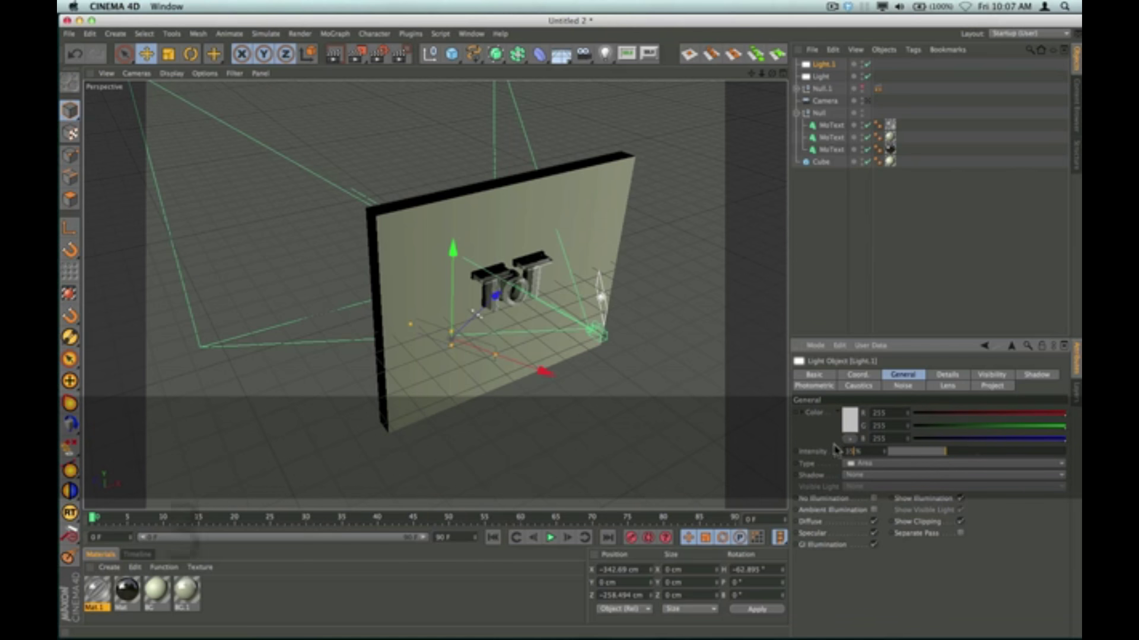
{"action": "left_click", "coordinate": [848, 425]}
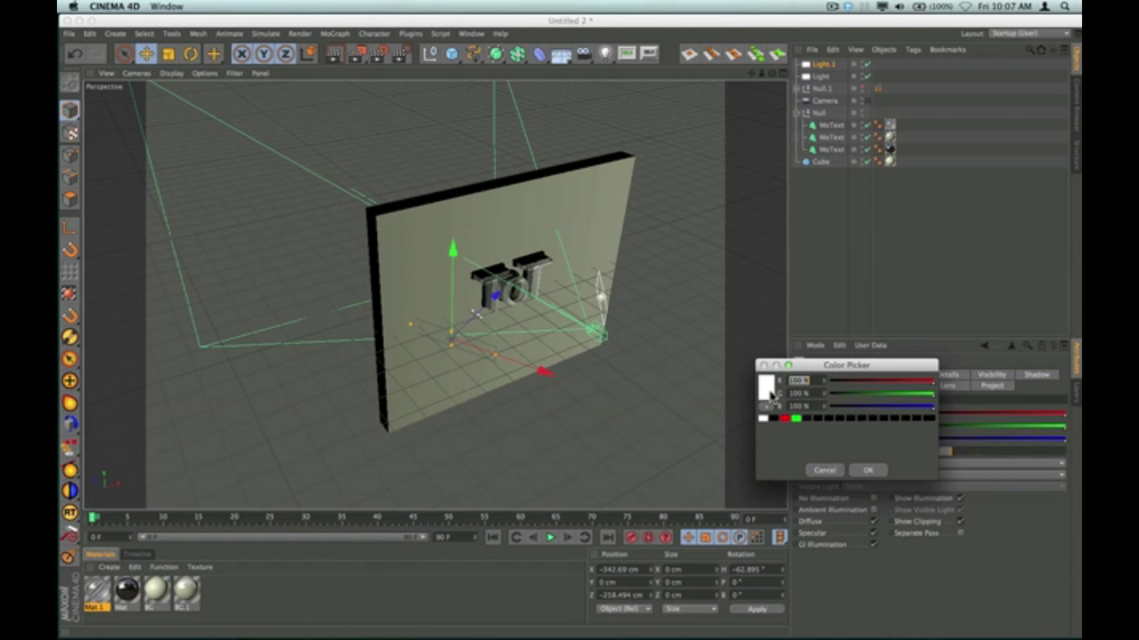
{"action": "left_click", "coordinate": [769, 392]}
{"action": "left_click_drag", "start_coordinate": [854, 518], "coordinate": [876, 516]}
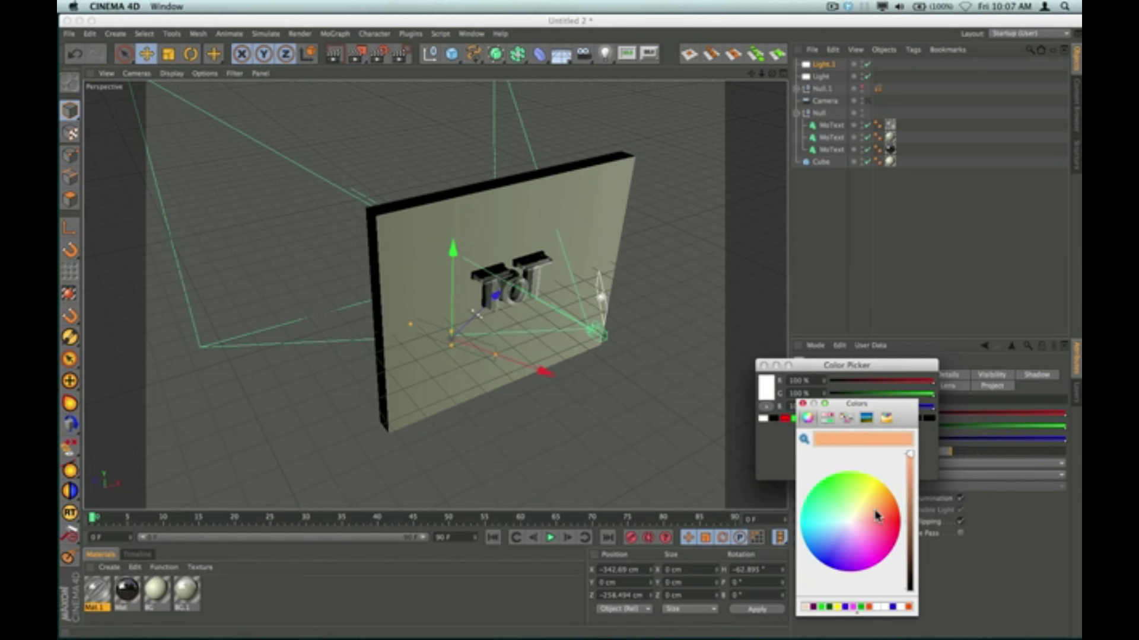
{"action": "left_click", "coordinate": [802, 404]}
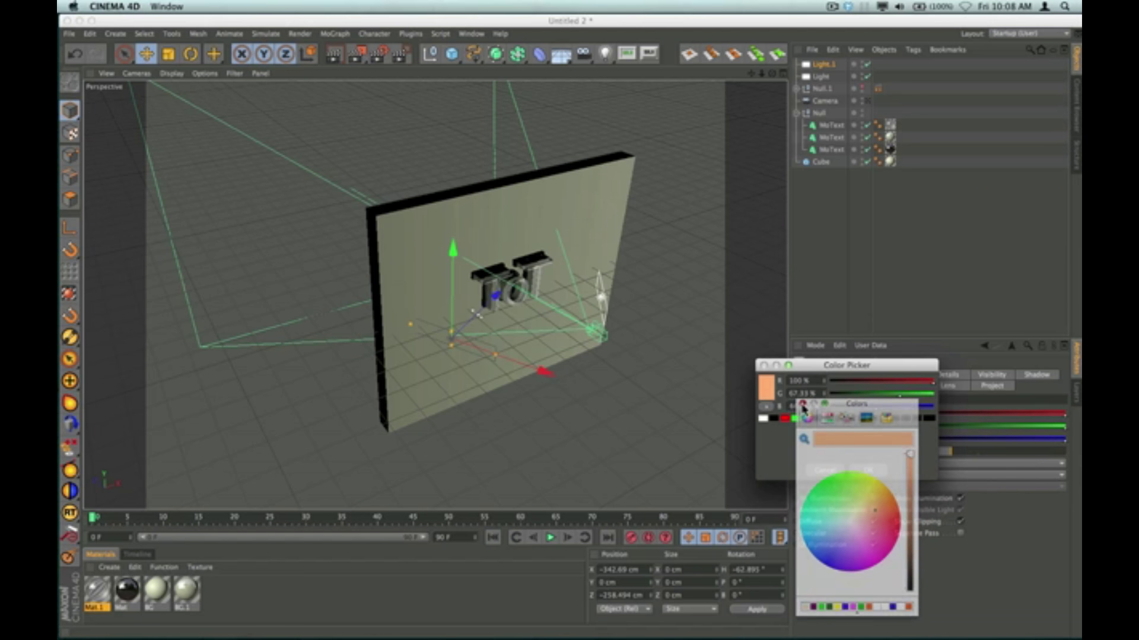
{"action": "left_click", "coordinate": [866, 473]}
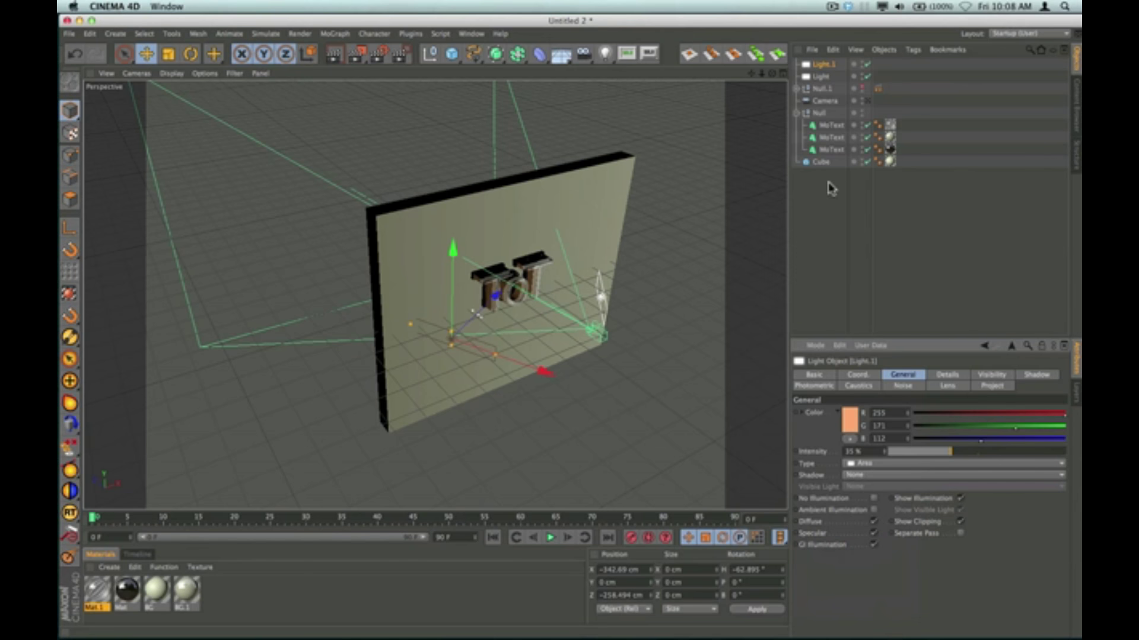
- Give the first area light a light blue color and set its intensity to 35%
{"action": "left_click", "coordinate": [820, 77]}
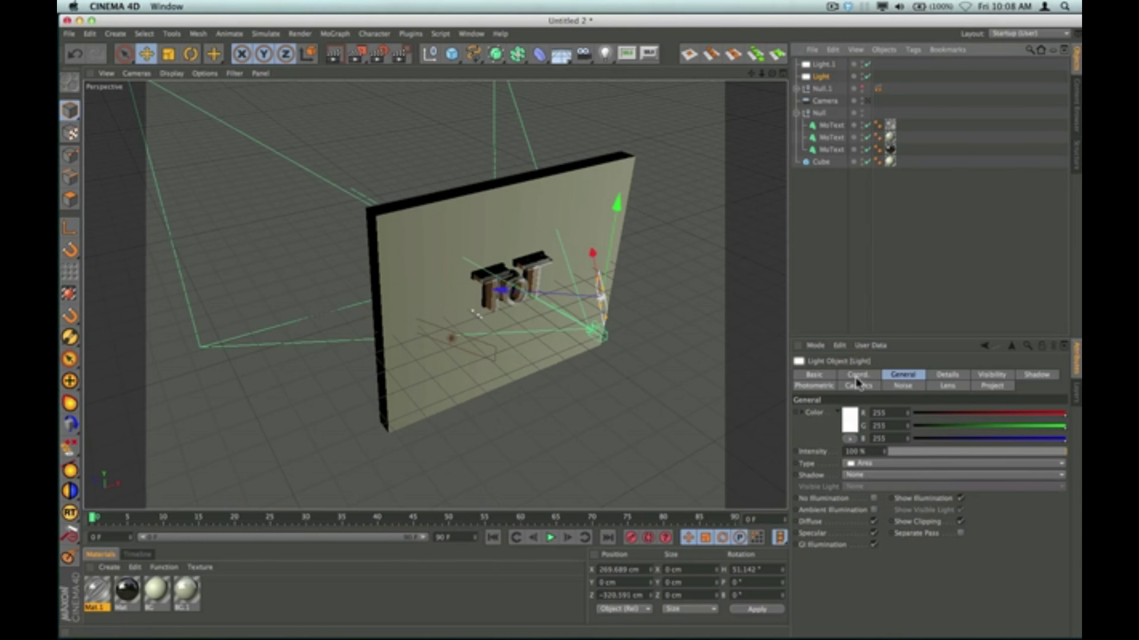
{"action": "left_click", "coordinate": [849, 422]}
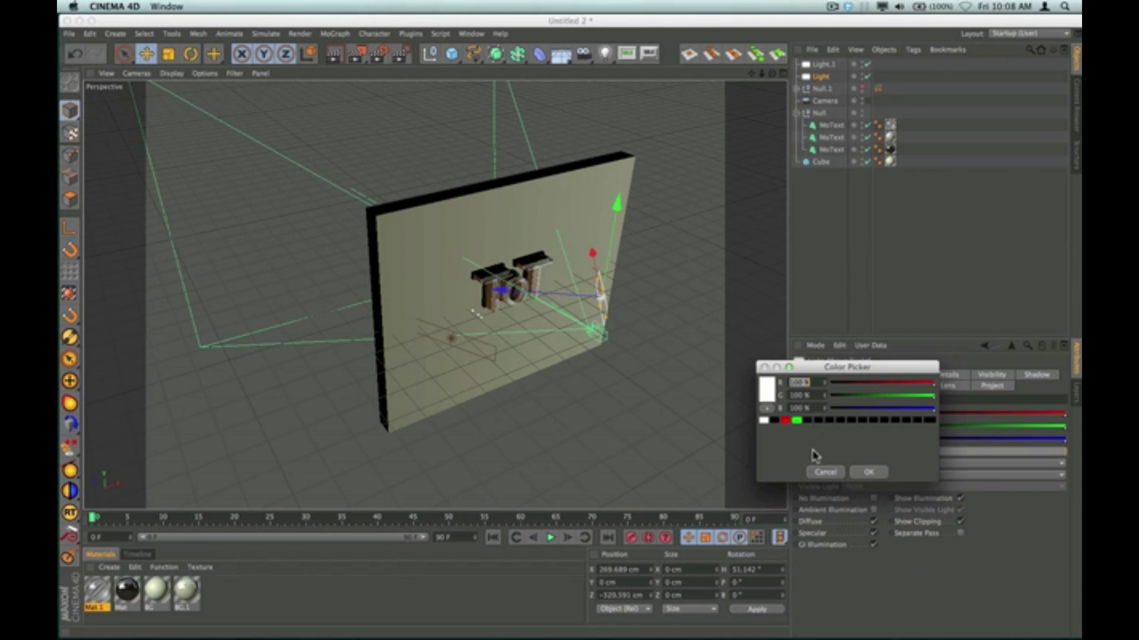
{"action": "left_click", "coordinate": [767, 393]}
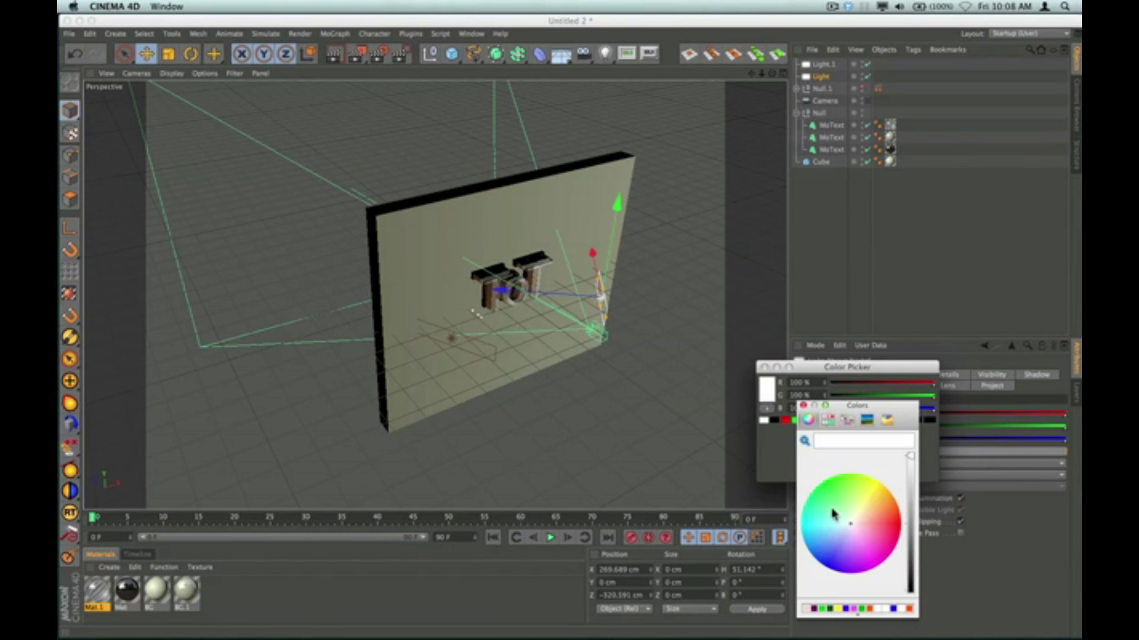
{"action": "left_click_drag", "start_coordinate": [848, 532], "coordinate": [834, 538]}
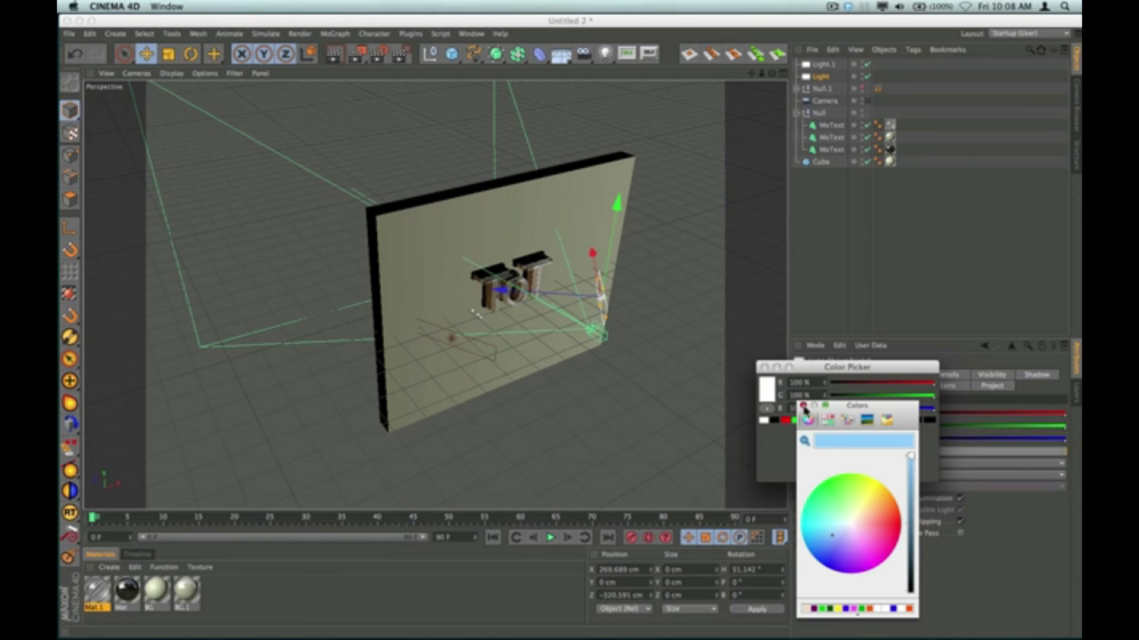
{"action": "left_click", "coordinate": [804, 406]}
{"action": "left_click", "coordinate": [865, 472]}
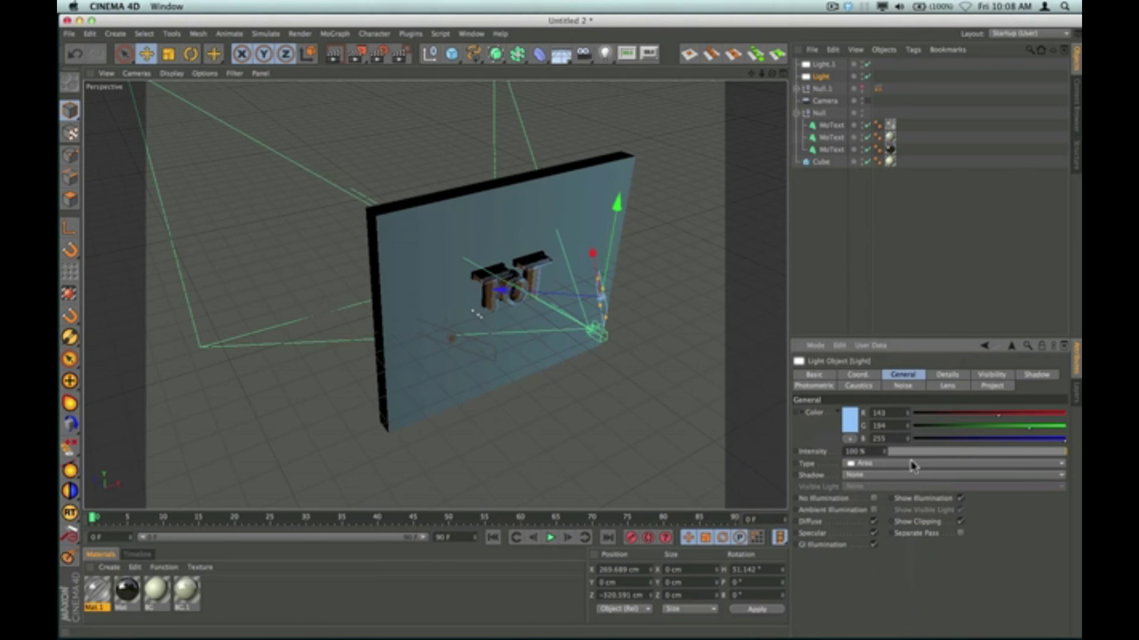
{"action": "double_click", "coordinate": [853, 451]}
{"action": "type", "text": "35"}
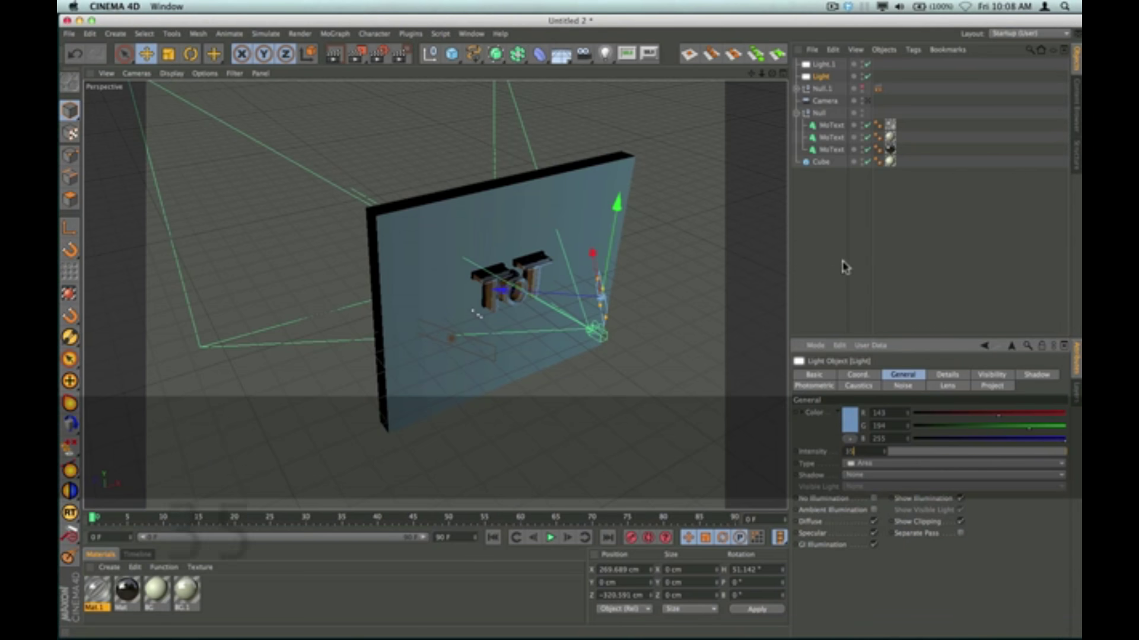
{"action": "left_click", "coordinate": [827, 273]}
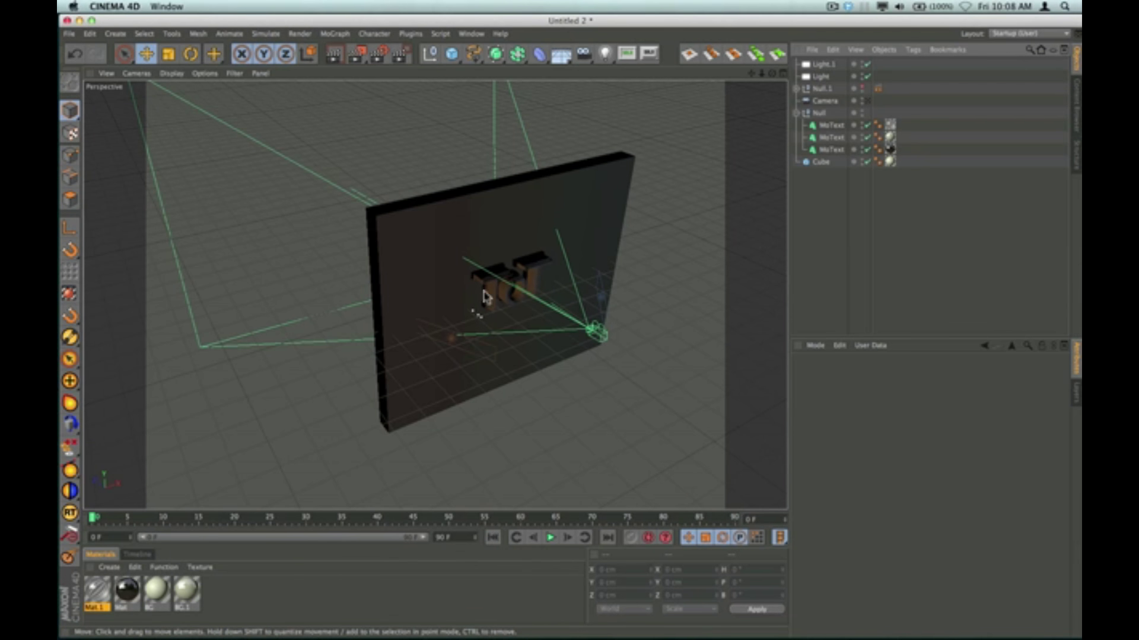
- Create a new material with only Luminance enabled at 150% brightness, turning off its Color and Specular channels
{"action": "left_click_drag", "start_coordinate": [773, 77], "coordinate": [783, 80]}
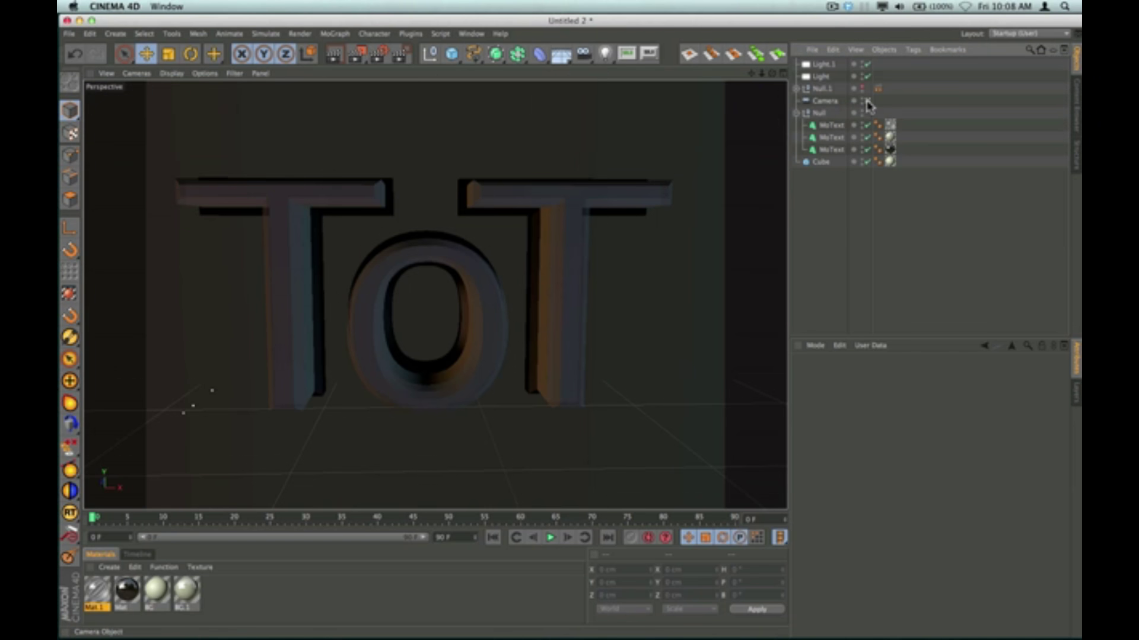
{"action": "left_click", "coordinate": [867, 101]}
{"action": "left_click", "coordinate": [867, 102]}
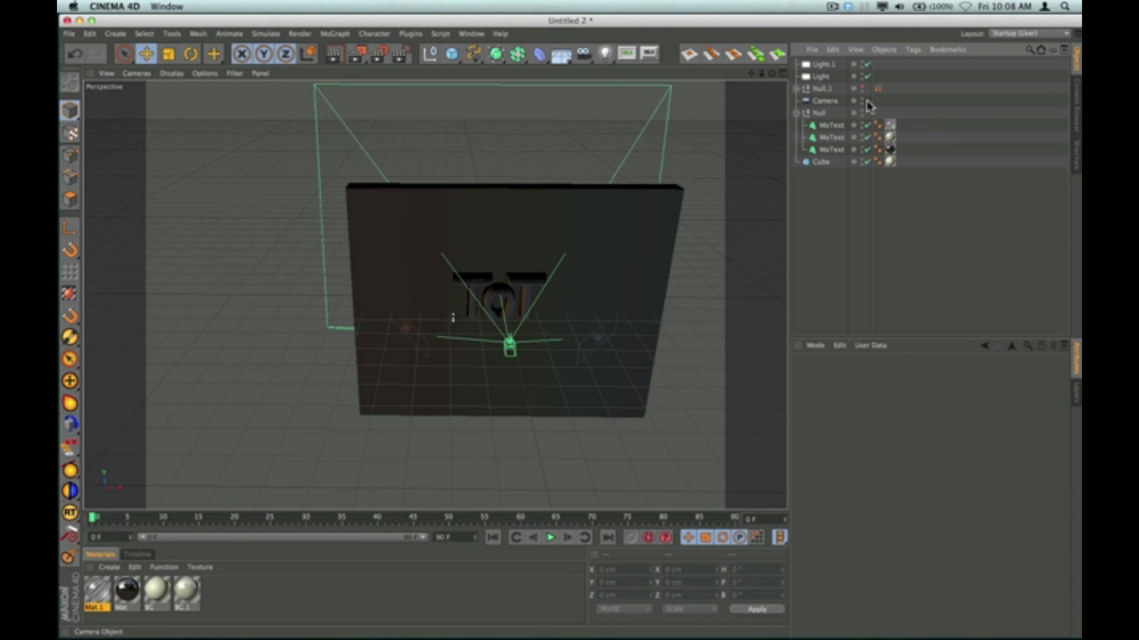
{"action": "left_click", "coordinate": [823, 90]}
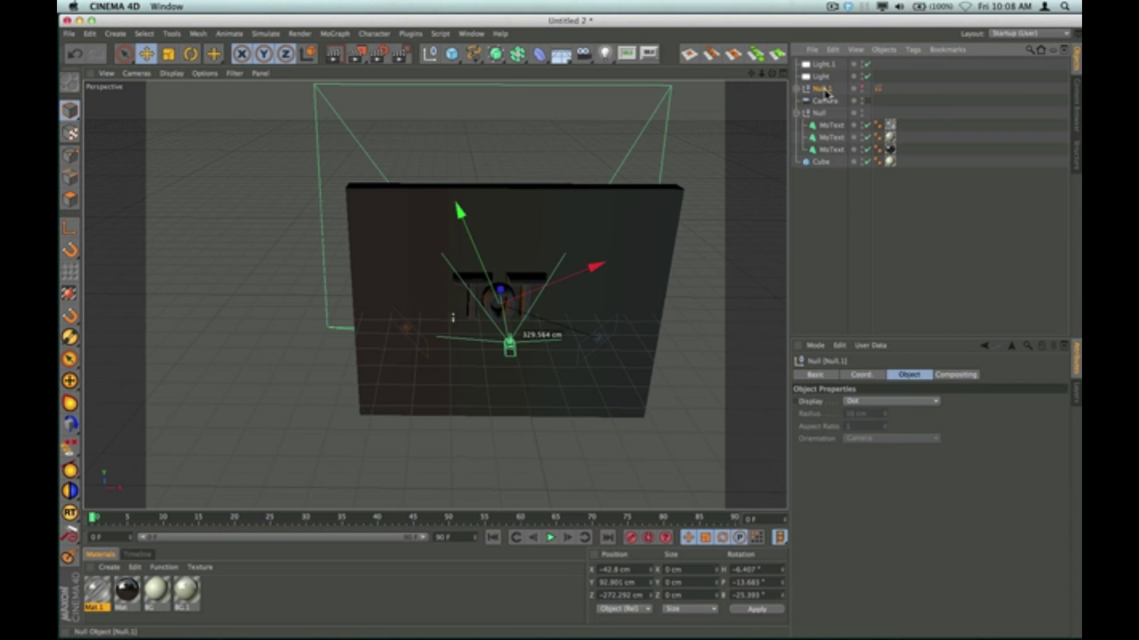
{"action": "double_click", "coordinate": [242, 589]}
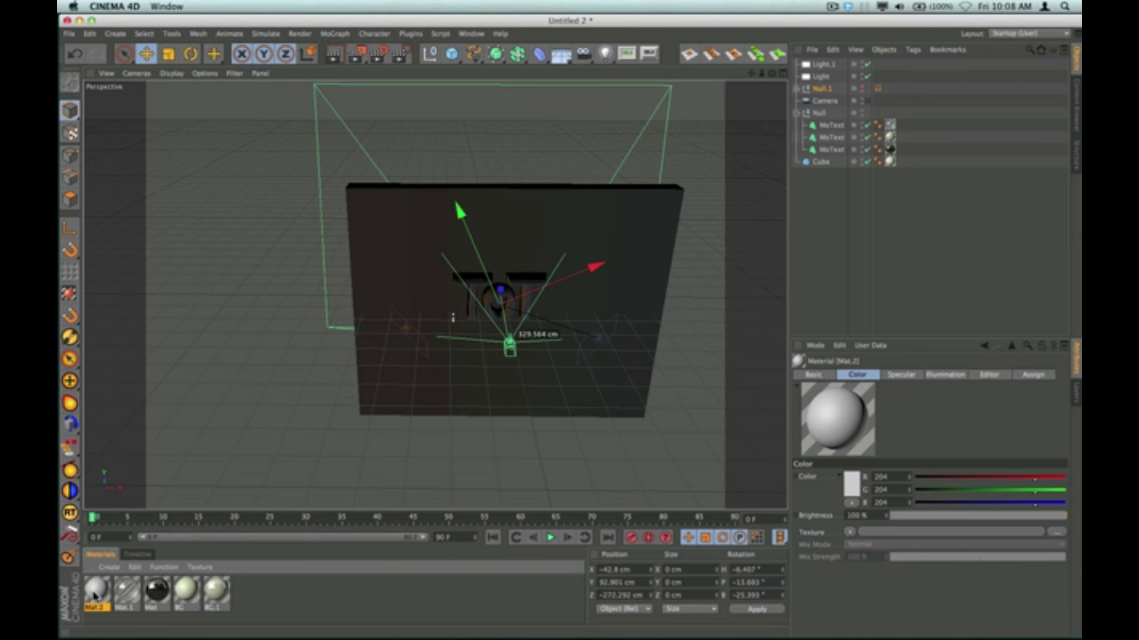
{"action": "double_click", "coordinate": [95, 590]}
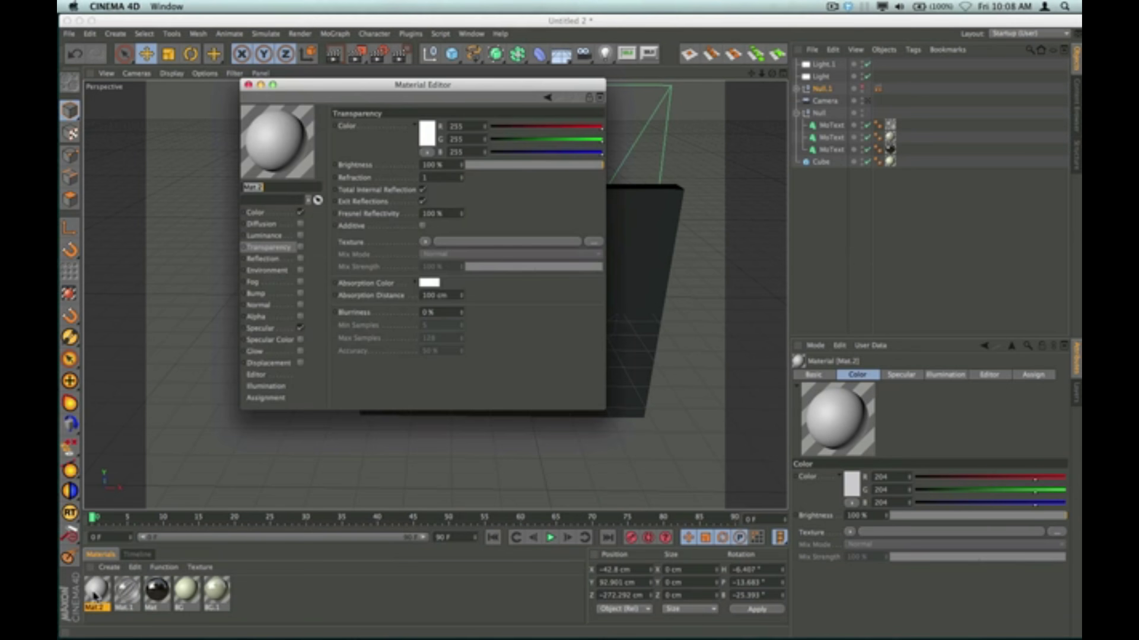
{"action": "left_click", "coordinate": [267, 236]}
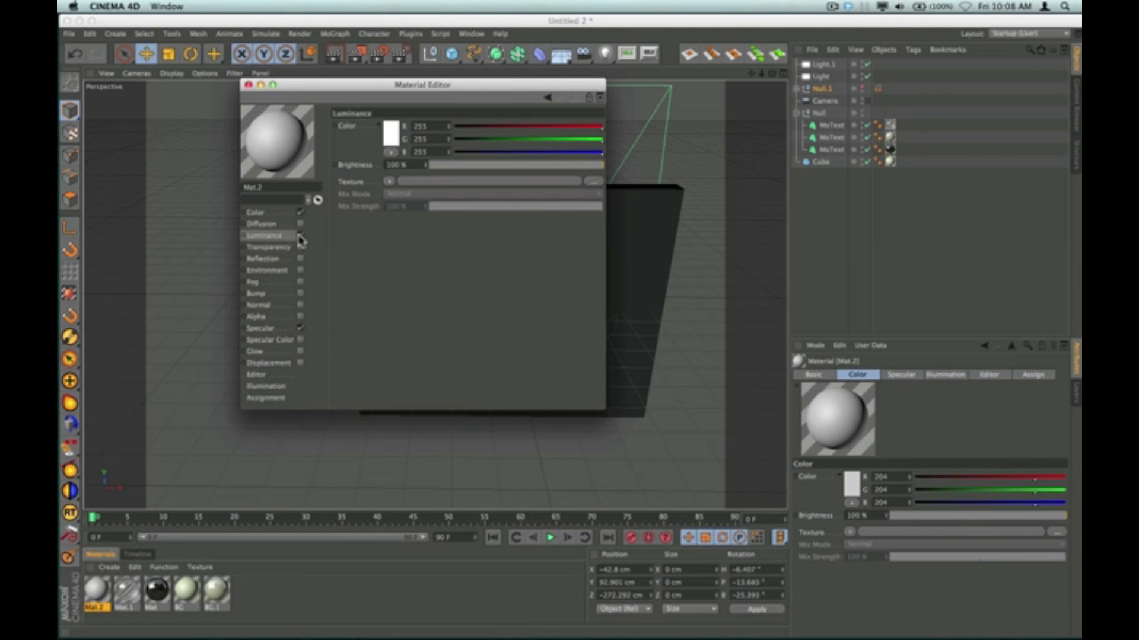
{"action": "left_click", "coordinate": [300, 236]}
{"action": "left_click", "coordinate": [300, 212]}
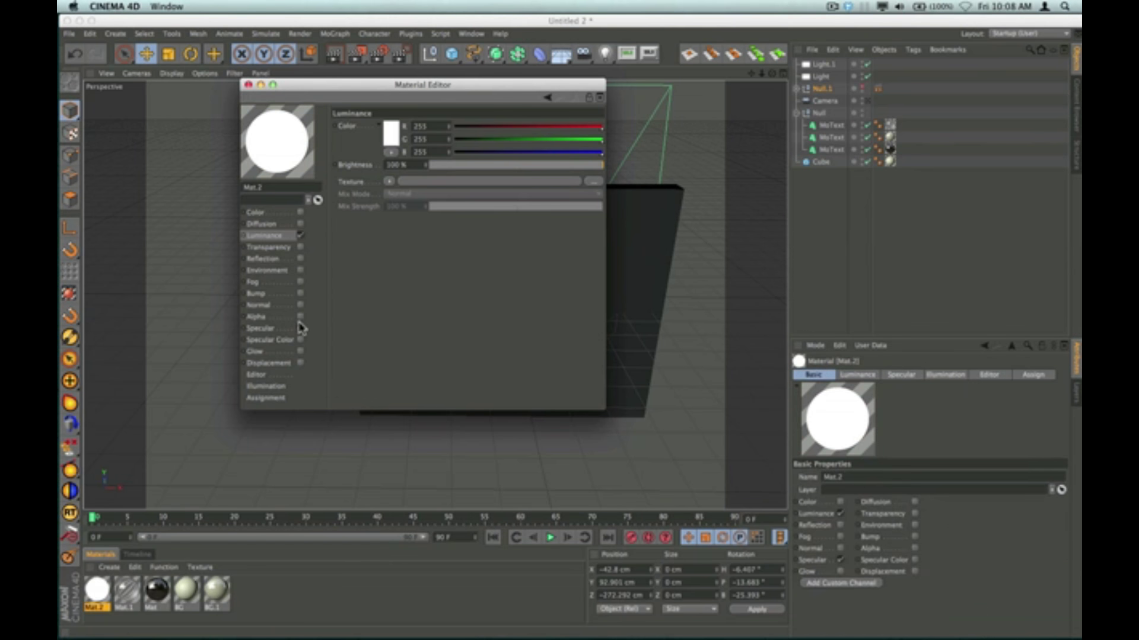
{"action": "left_click", "coordinate": [300, 329]}
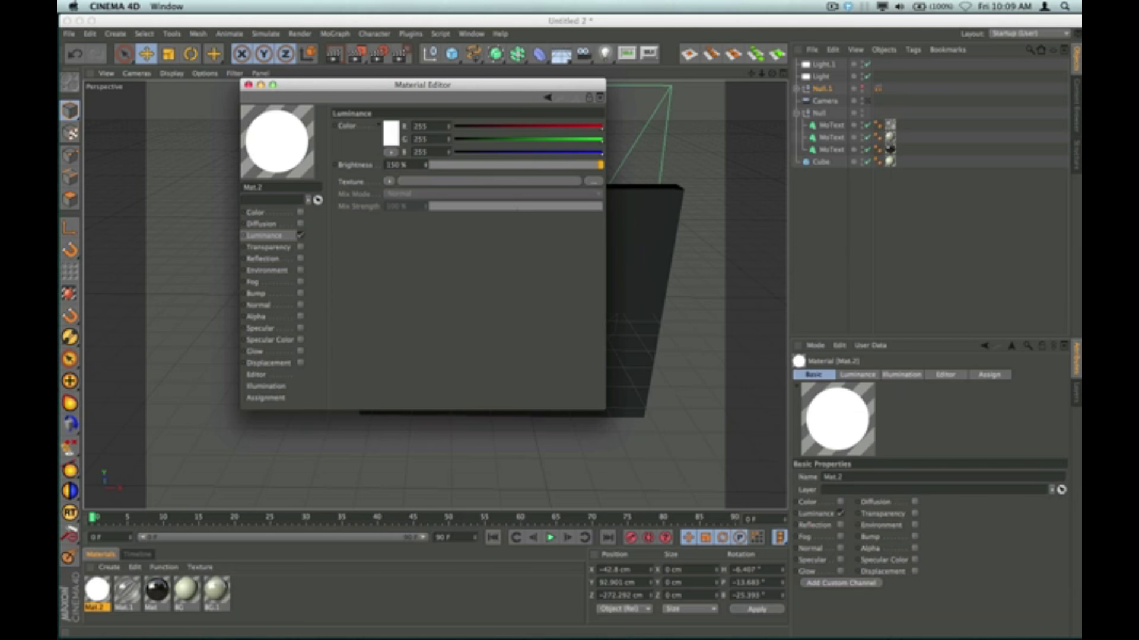
- Apply the glowing white material to the reflection strips' group, Null.1, and hide the strips in the viewport
{"action": "left_click", "coordinate": [248, 84]}
{"action": "left_click_drag", "start_coordinate": [98, 590], "coordinate": [823, 90]}
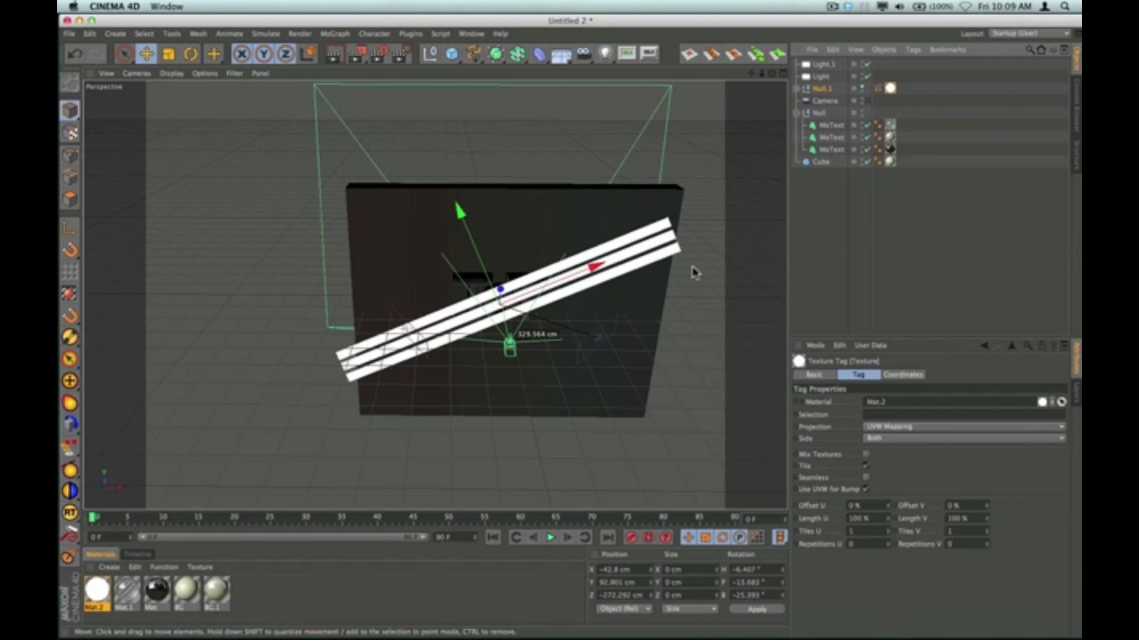
{"action": "left_click", "coordinate": [861, 86]}
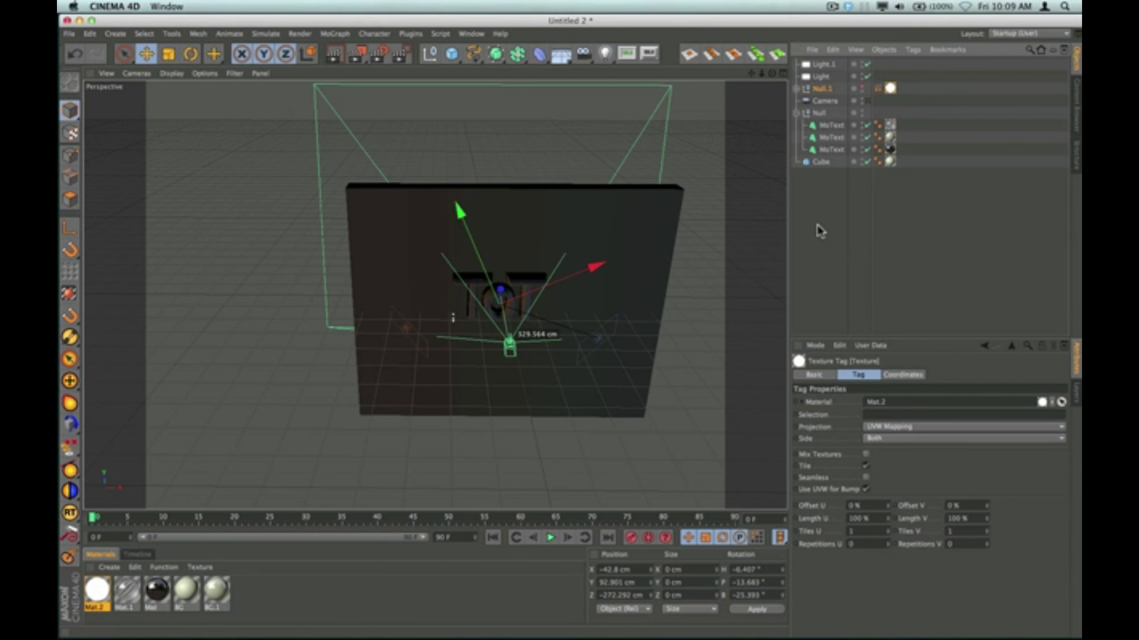
- Add Global Illumination to the render settings with Stochastic Samples and Record Density both set to Low
{"action": "left_click", "coordinate": [380, 55]}
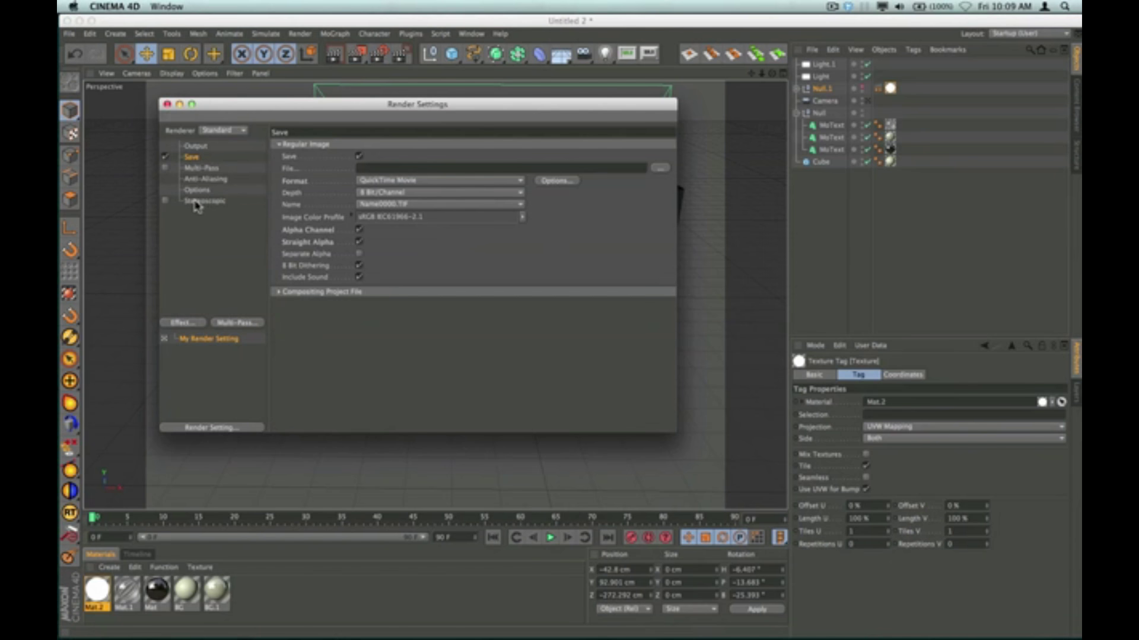
{"action": "left_click", "coordinate": [188, 326]}
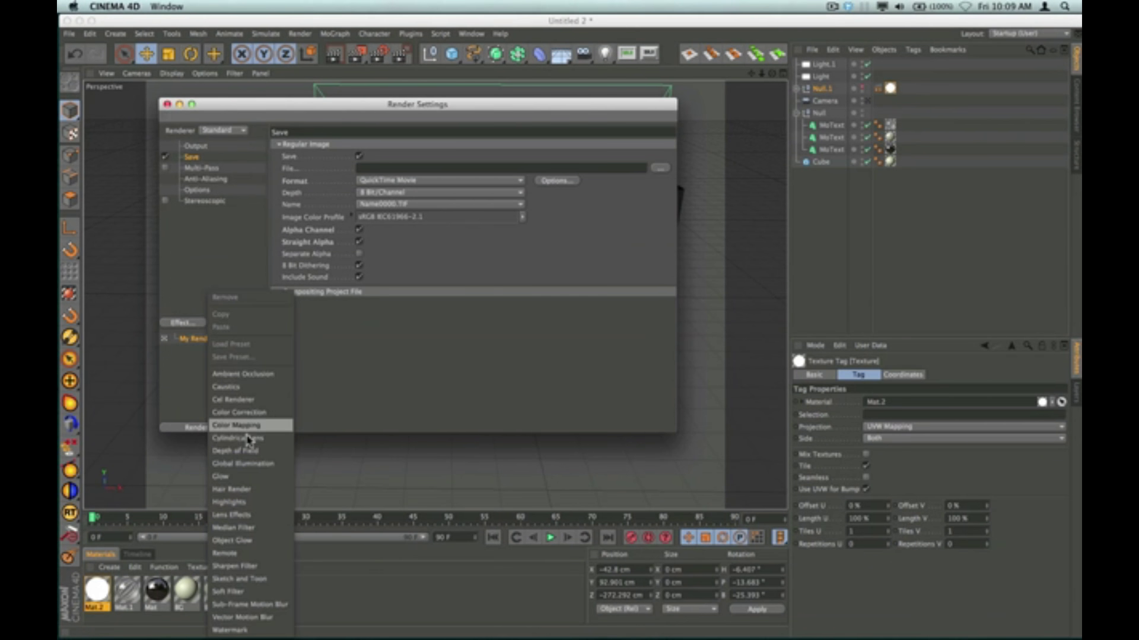
{"action": "left_click", "coordinate": [248, 467]}
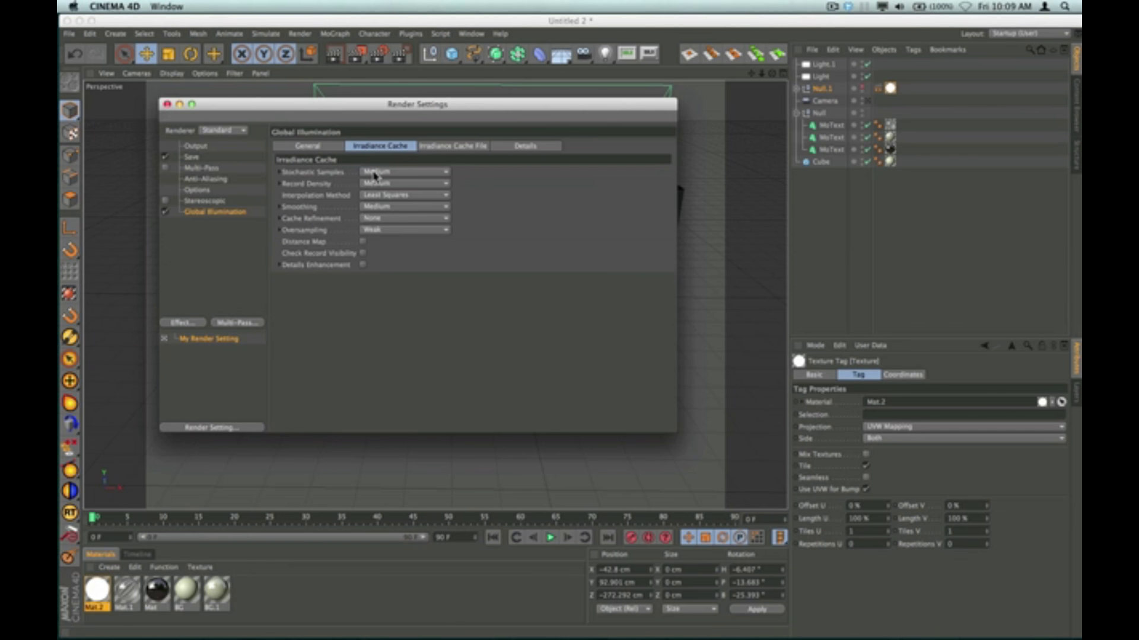
{"action": "left_click", "coordinate": [399, 174]}
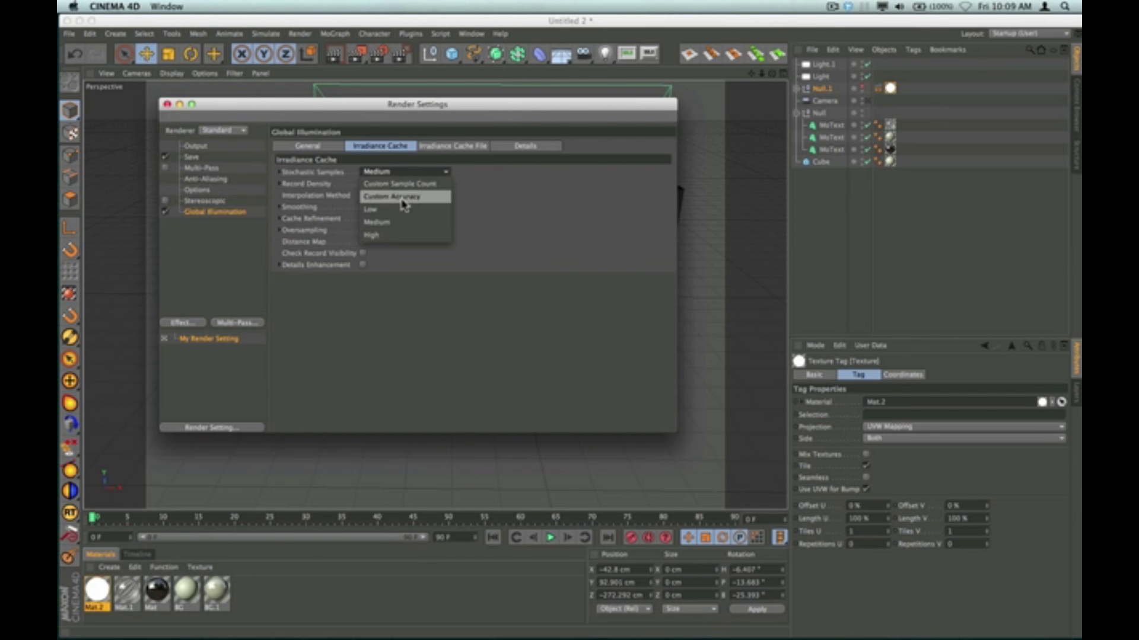
{"action": "left_click", "coordinate": [421, 273]}
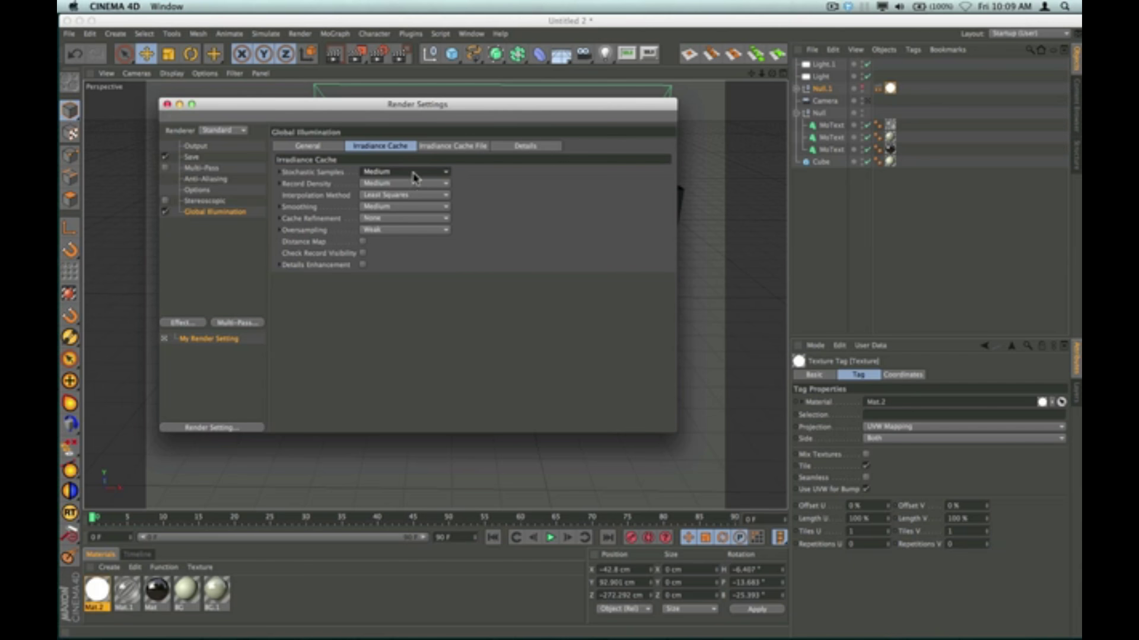
{"action": "left_click", "coordinate": [413, 173]}
{"action": "left_click", "coordinate": [414, 210]}
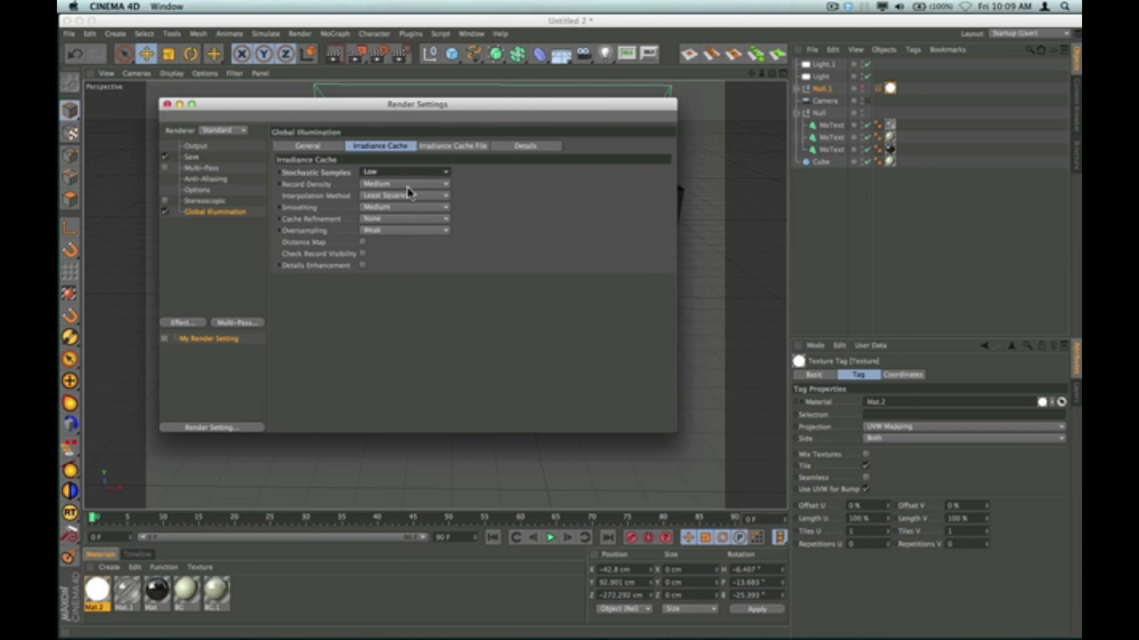
{"action": "left_click", "coordinate": [407, 186]}
{"action": "left_click", "coordinate": [407, 221]}
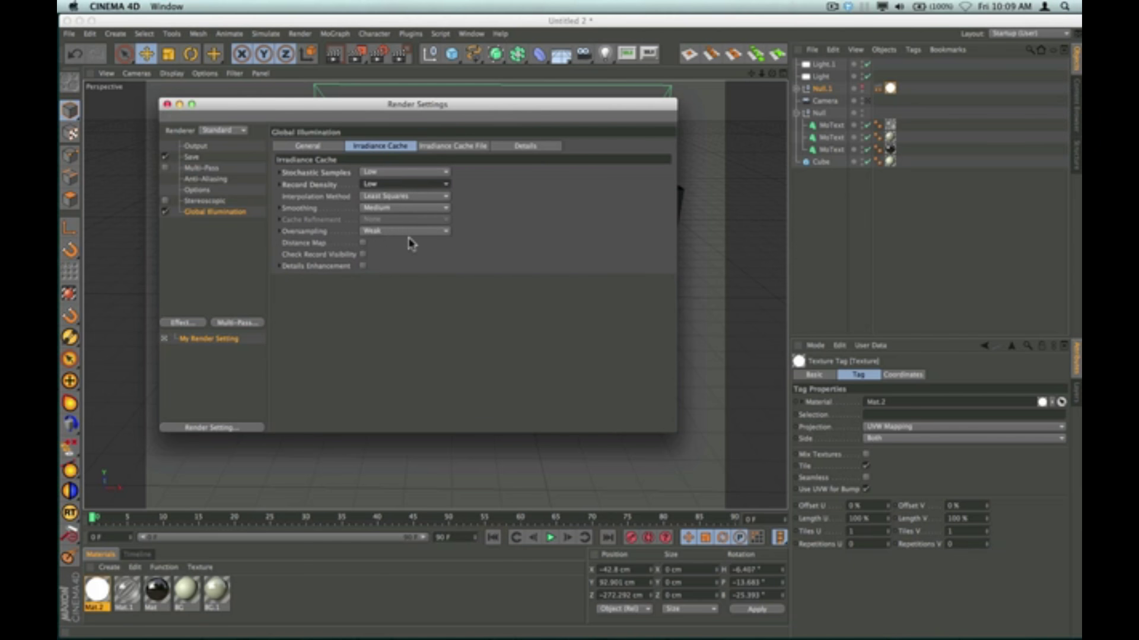
- Review the Ambient Occlusion effect option and the anti-aliasing settings, and close the render settings
{"action": "left_click", "coordinate": [185, 324]}
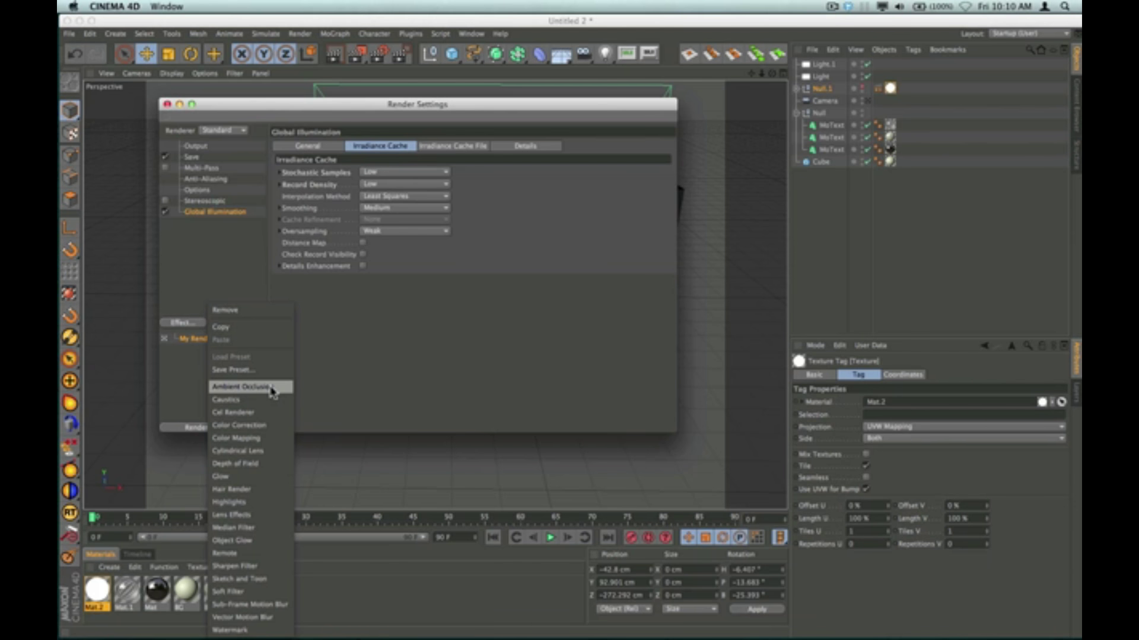
{"action": "left_click", "coordinate": [234, 271]}
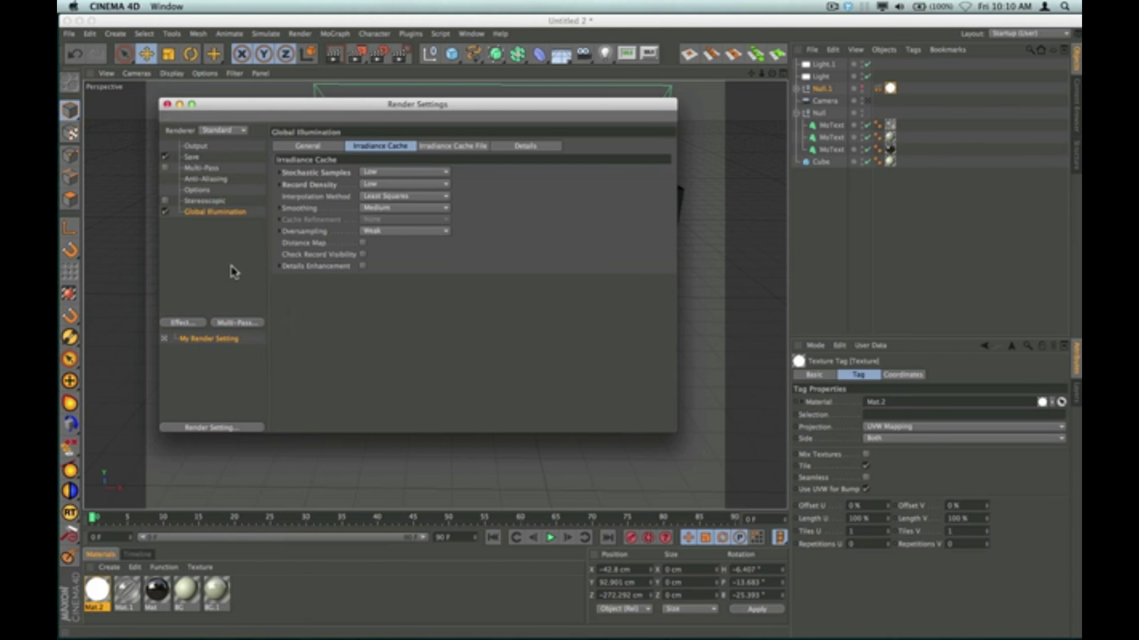
{"action": "left_click", "coordinate": [191, 181]}
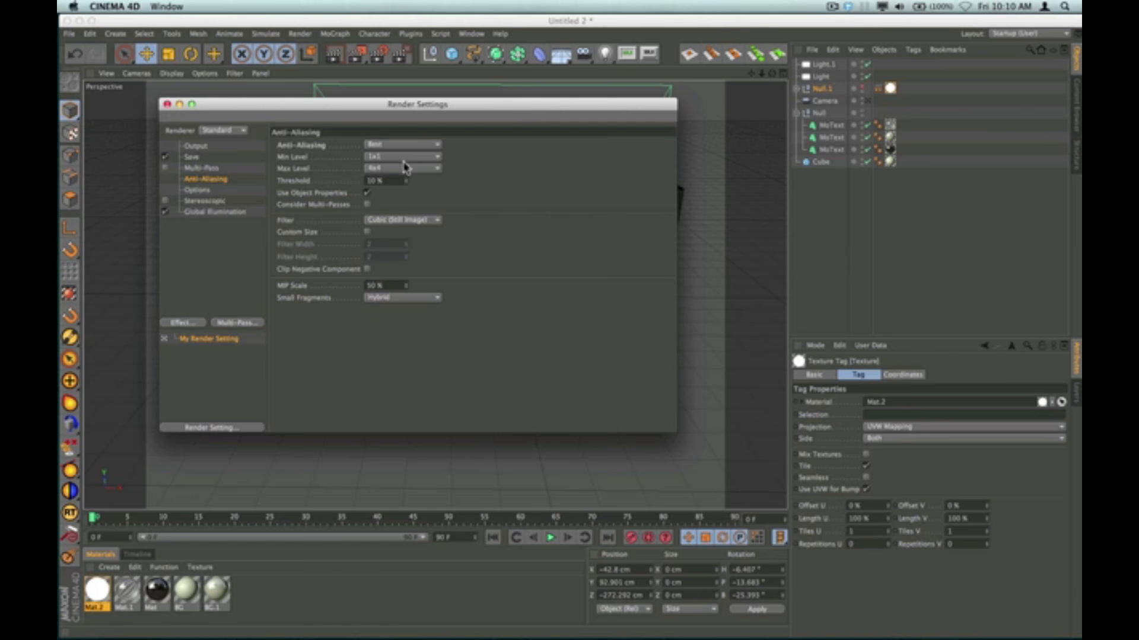
{"action": "left_click", "coordinate": [167, 105]}
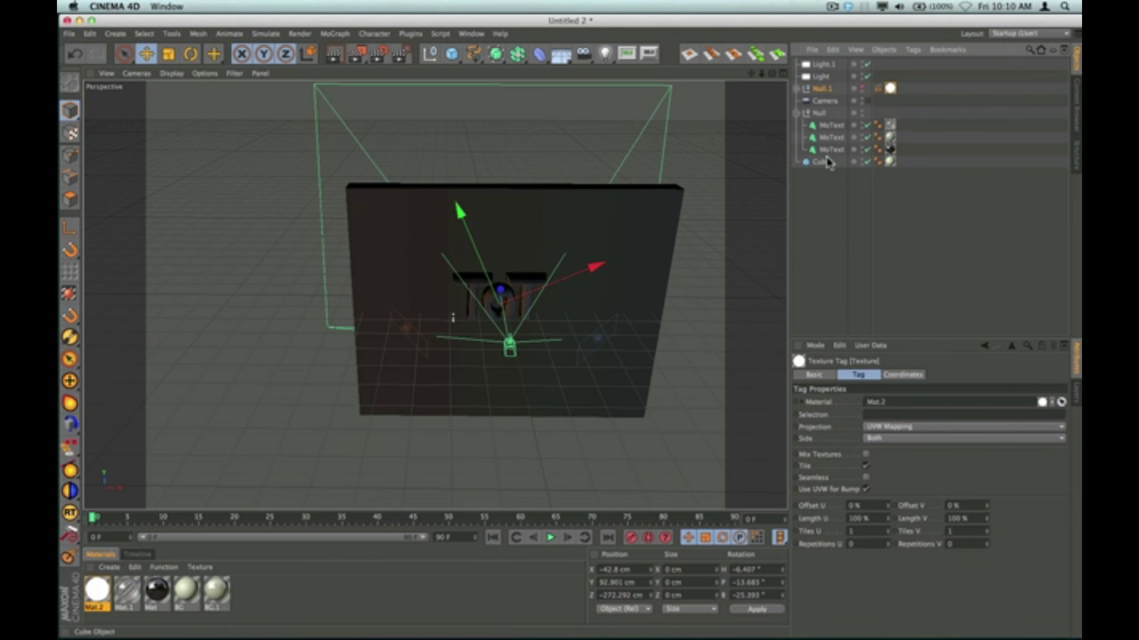
- Set the shadow type of the blue area light to Area
{"action": "left_click", "coordinate": [822, 76]}
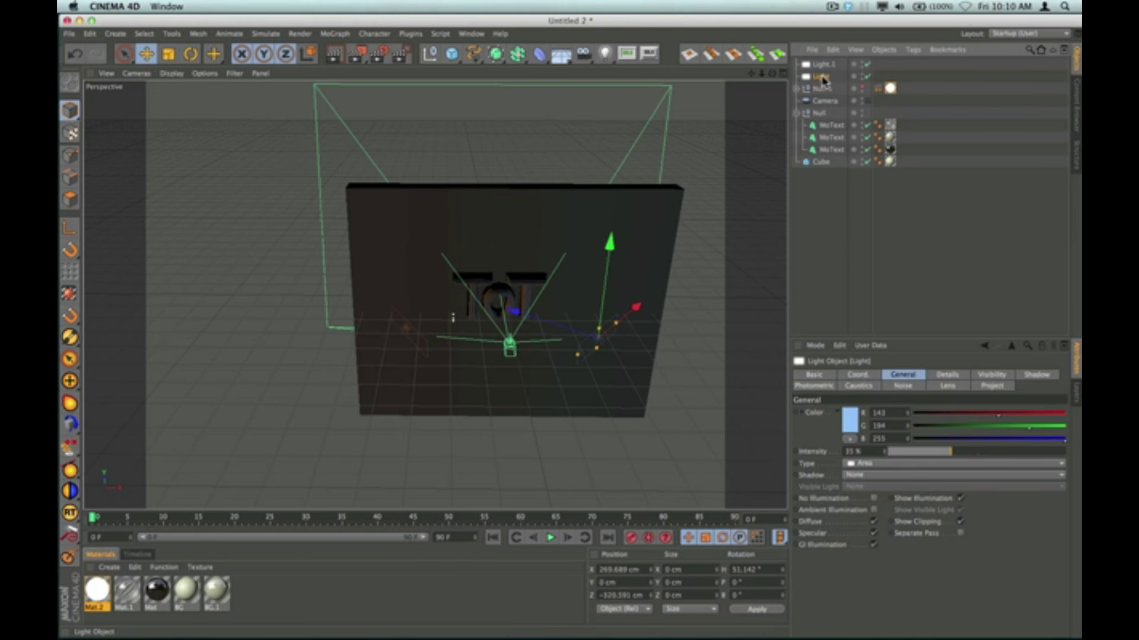
{"action": "left_click", "coordinate": [1035, 375]}
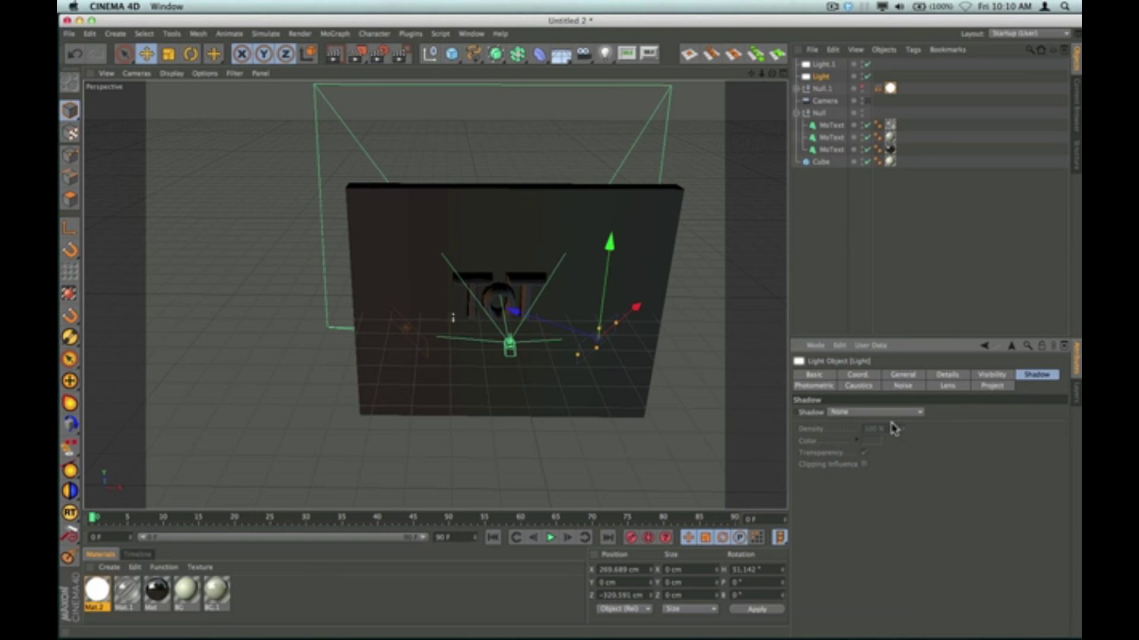
{"action": "left_click", "coordinate": [871, 413]}
{"action": "left_click", "coordinate": [870, 462]}
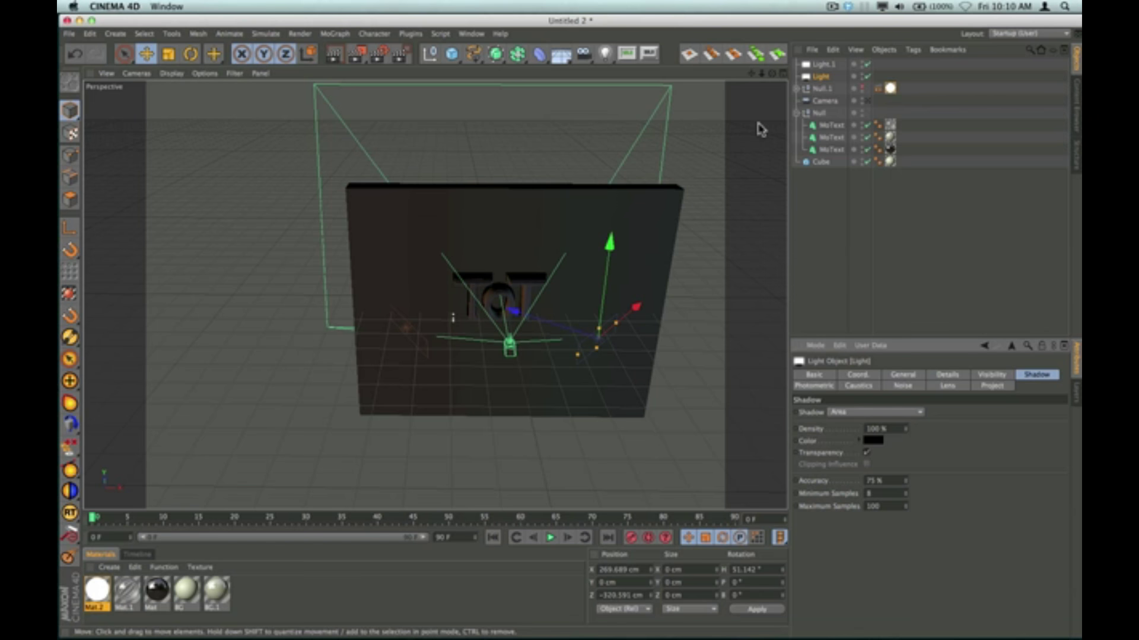
- Orbit the scene camera to a more angled view of the text and render a test region across its upper part
{"action": "left_click", "coordinate": [868, 101]}
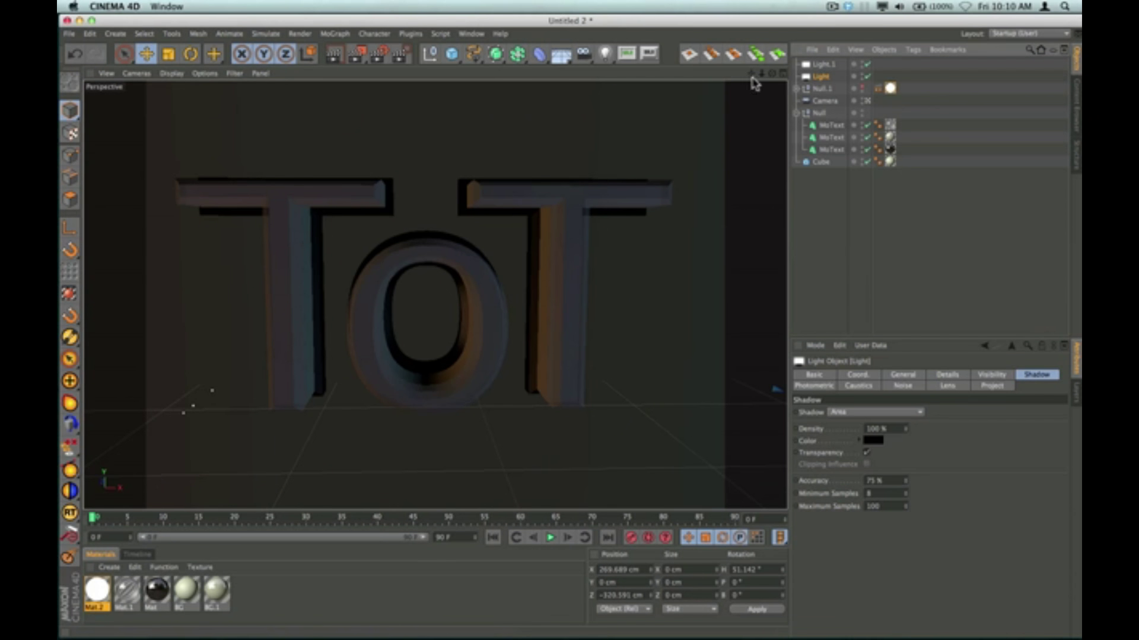
{"action": "mouse_move", "coordinate": [771, 73]}
{"action": "left_mouse_down"}
{"action": "mouse_move", "coordinate": [801, 81]}
{"action": "mouse_move", "coordinate": [752, 76]}
{"action": "mouse_move", "coordinate": [765, 75]}
{"action": "left_mouse_up"}
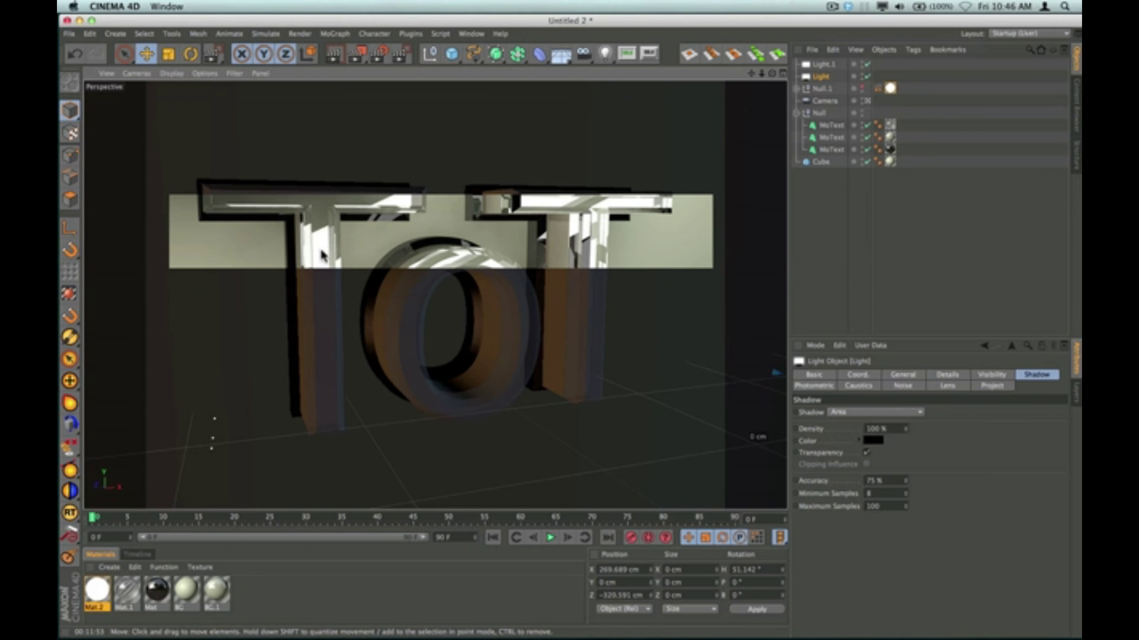
{"action": "left_click", "coordinate": [718, 116]}
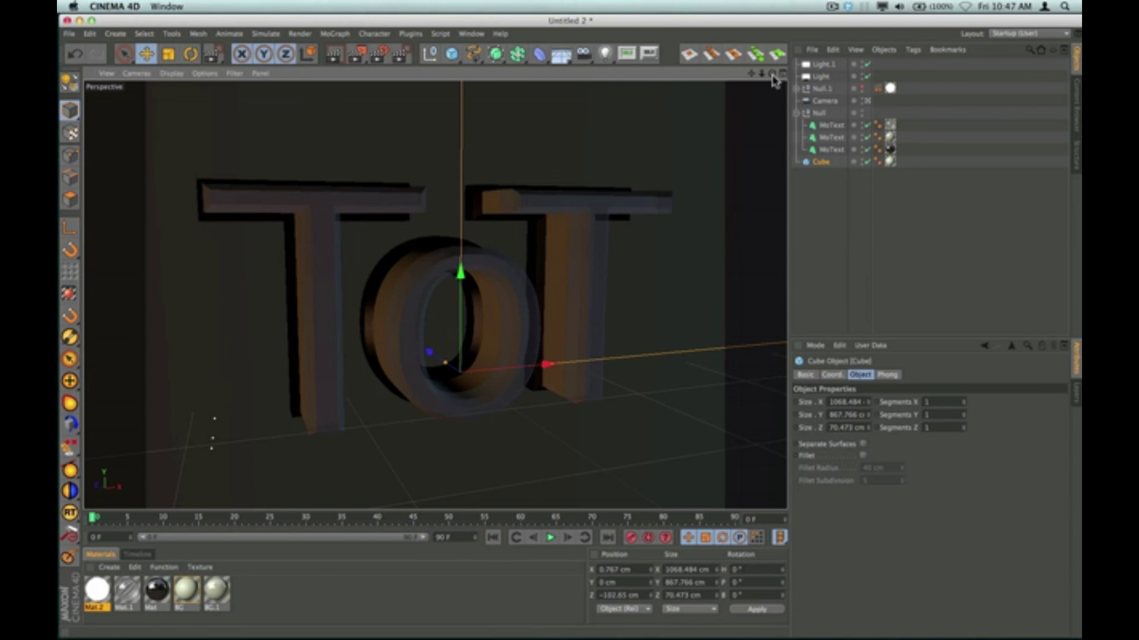
- Move the reflection strips' group away from the wall to about X -88, Y 191, Z -674 cm
{"action": "left_click", "coordinate": [866, 101]}
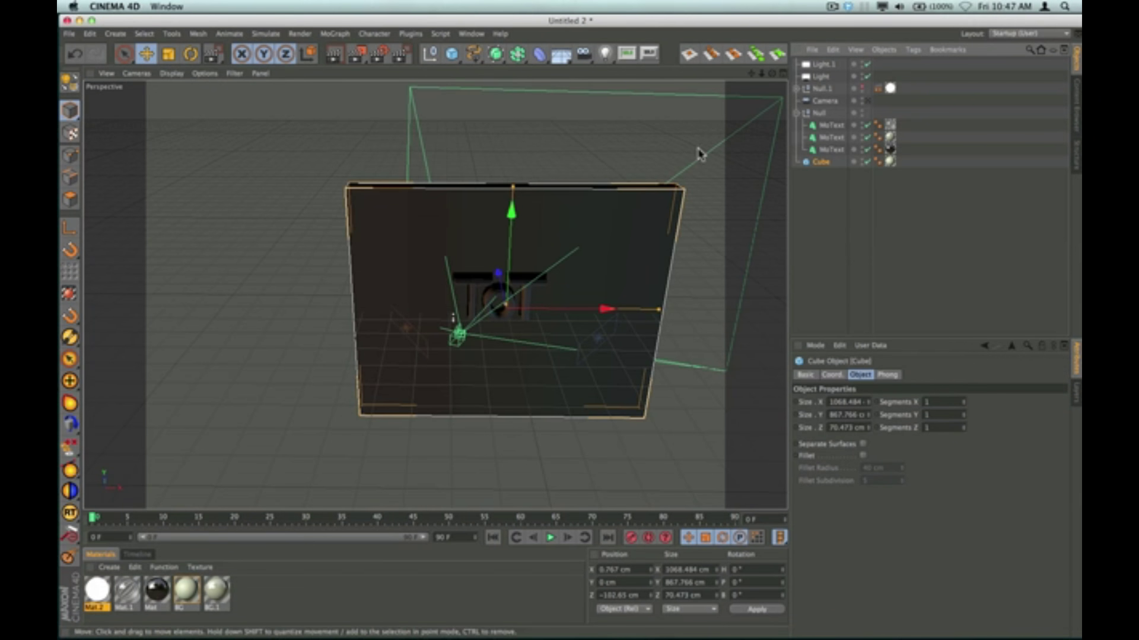
{"action": "left_click", "coordinate": [821, 89]}
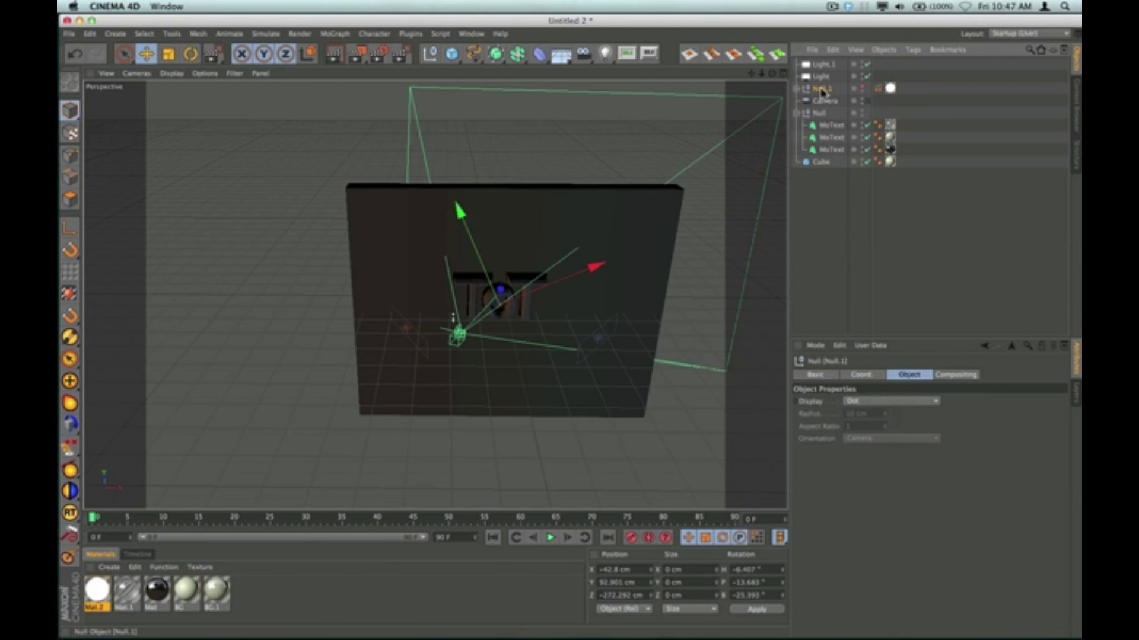
{"action": "left_click_drag", "start_coordinate": [503, 293], "coordinate": [438, 295]}
{"action": "left_click_drag", "start_coordinate": [772, 75], "coordinate": [762, 77]}
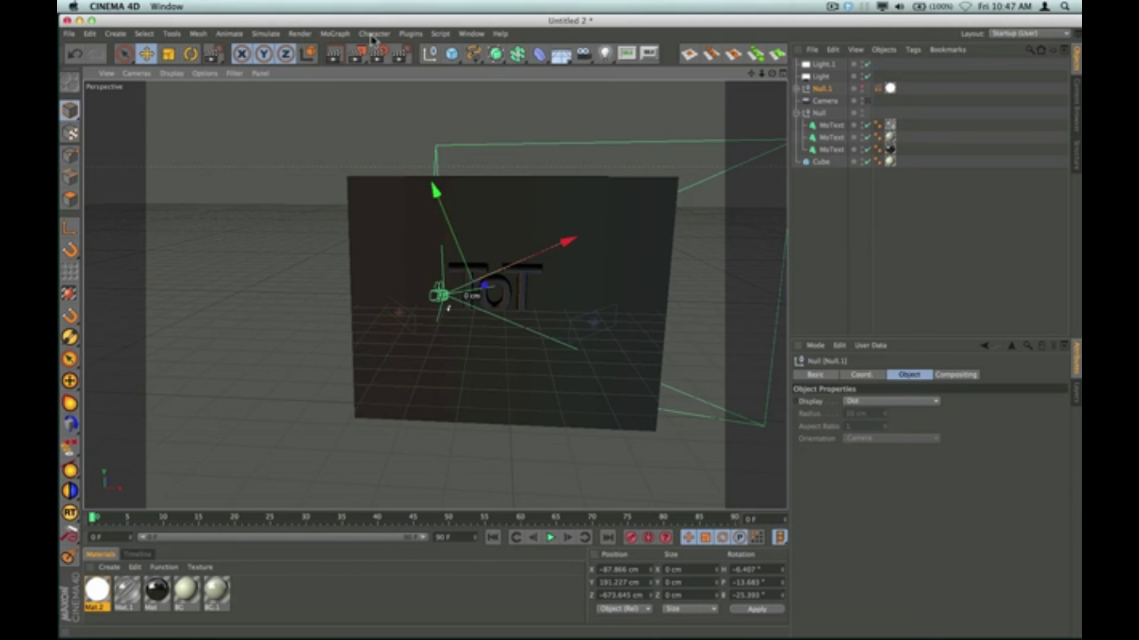
- Render a test region through the scene camera over the first T and the top of the O
{"action": "left_click", "coordinate": [868, 102]}
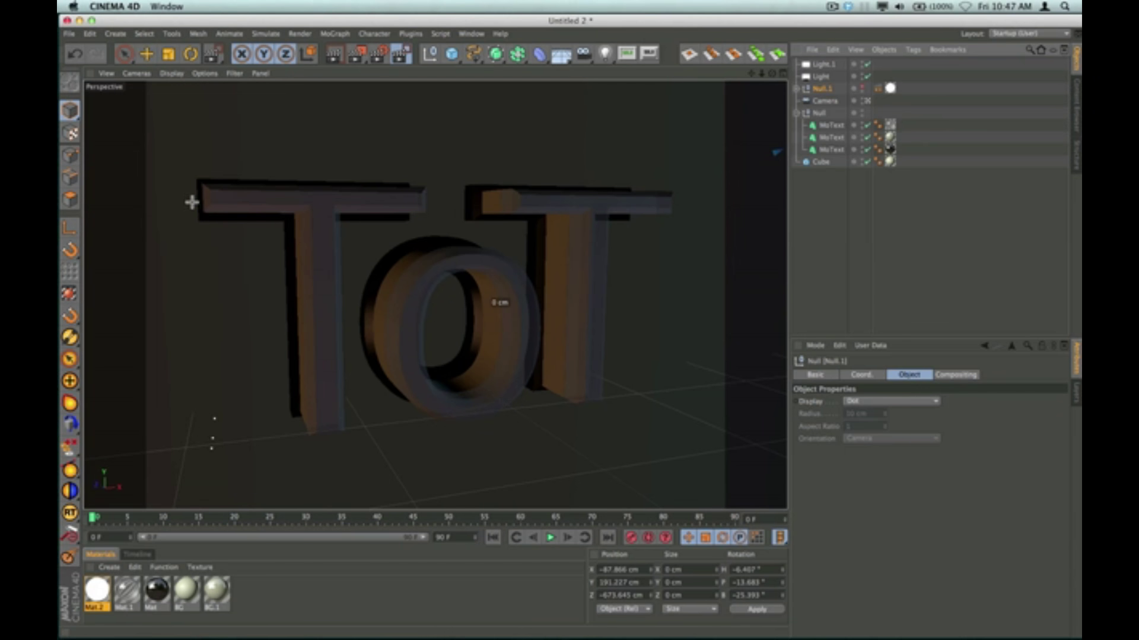
{"action": "left_click_drag", "start_coordinate": [181, 174], "coordinate": [453, 283]}
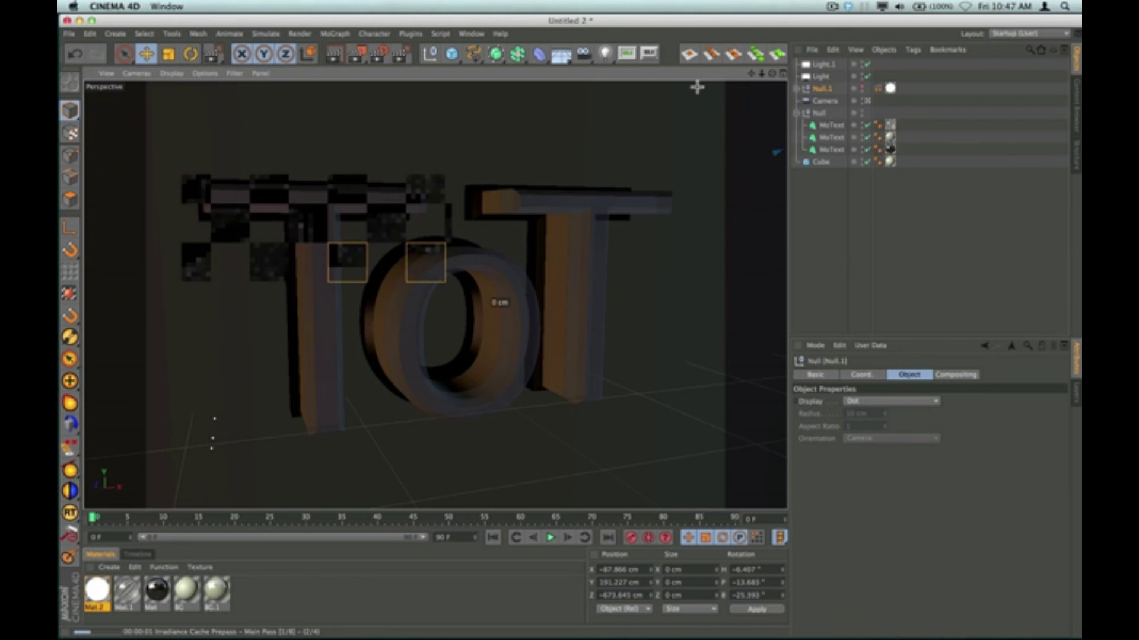
{"action": "left_click", "coordinate": [832, 6]}
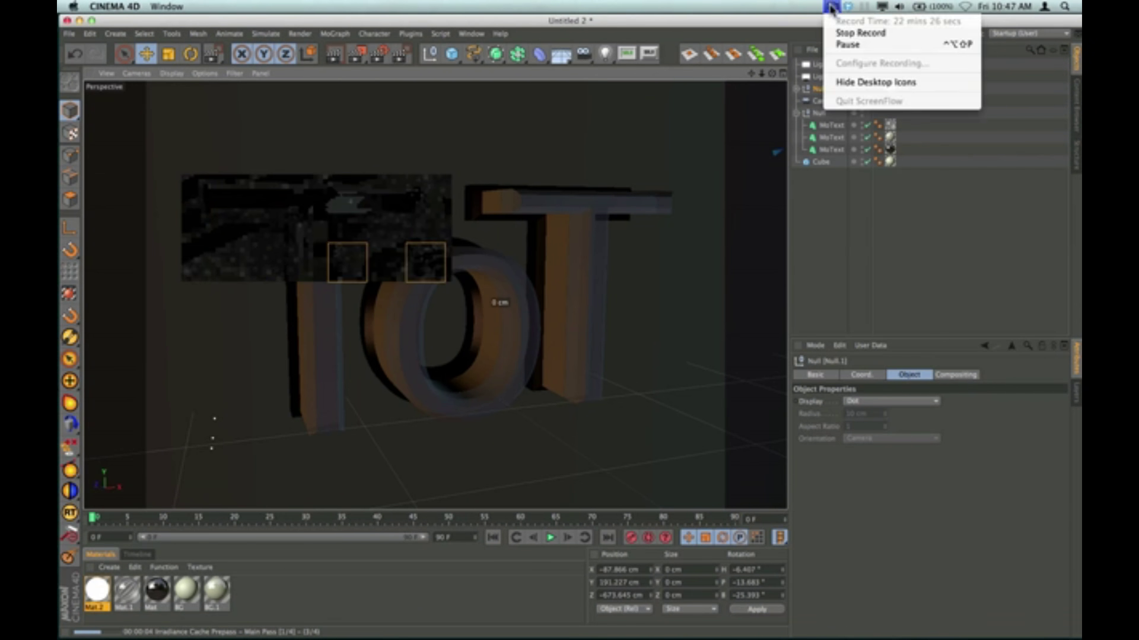
{"action": "left_click", "coordinate": [846, 45]}
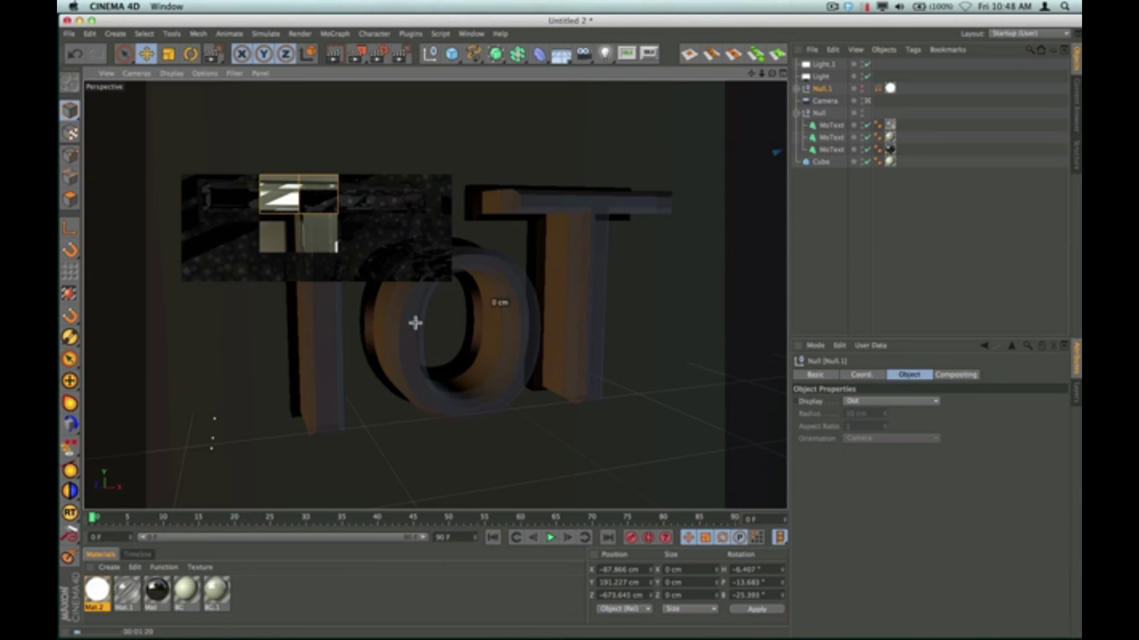
- Open the Picture Viewer to examine the ICONIC render and minimize it to return to the ToT scene
{"action": "mouse_move", "coordinate": [554, 638]}
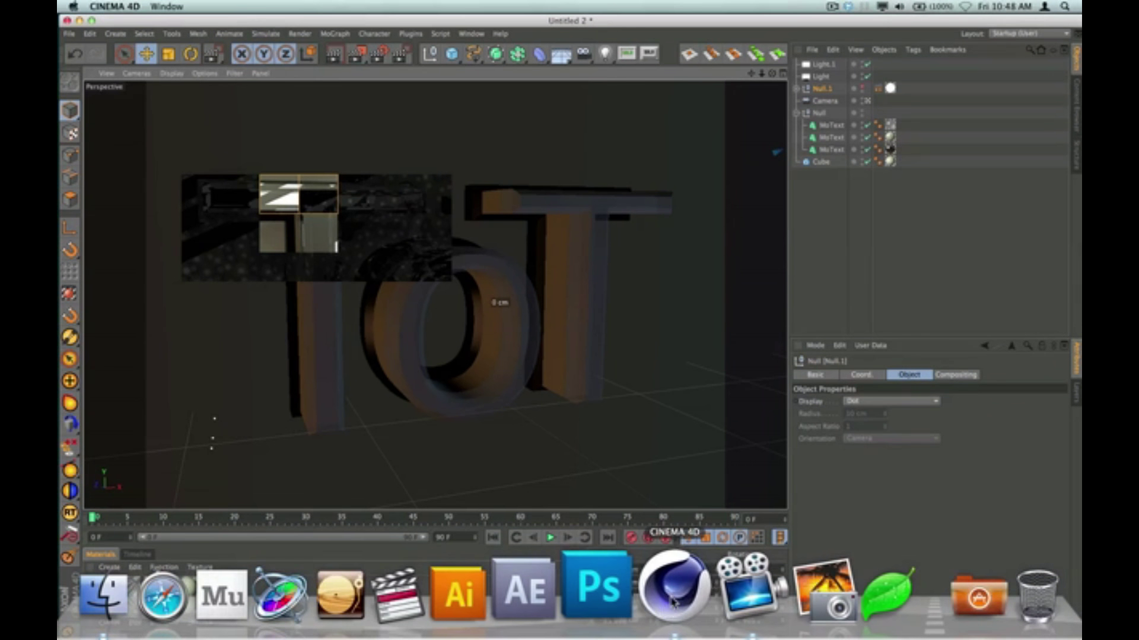
{"action": "right_click", "coordinate": [677, 562]}
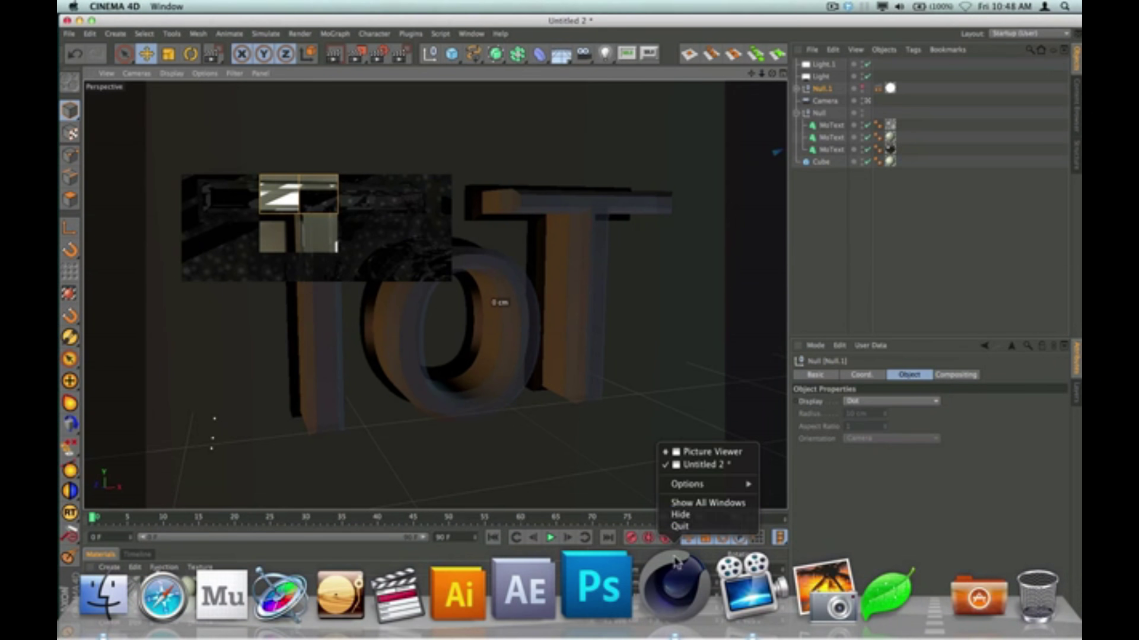
{"action": "left_click", "coordinate": [704, 453]}
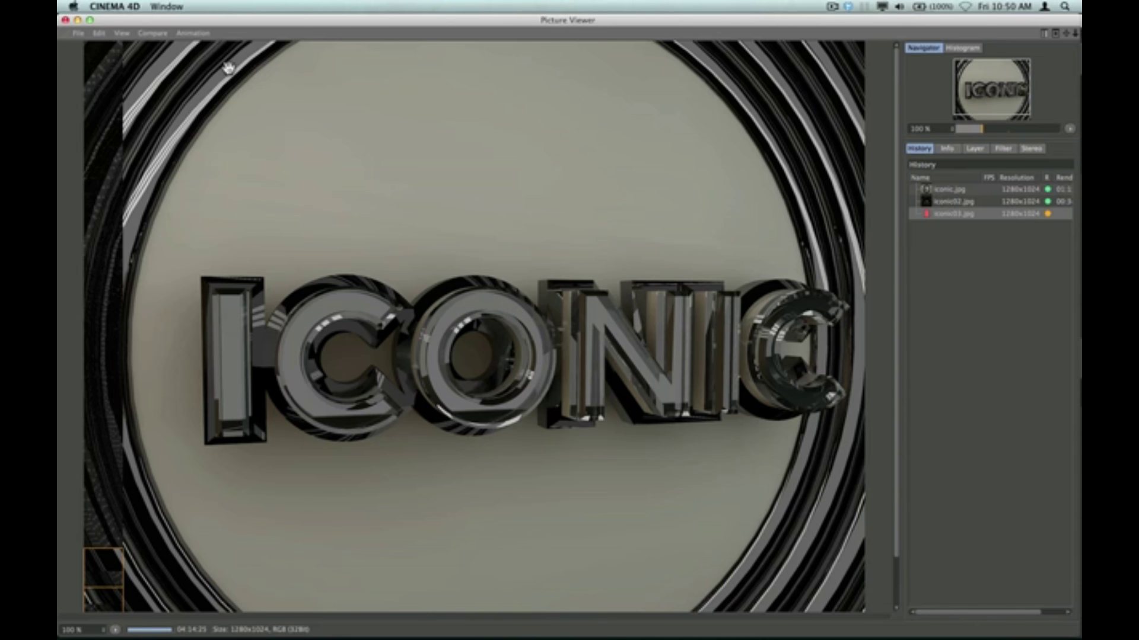
{"action": "left_click", "coordinate": [78, 20]}
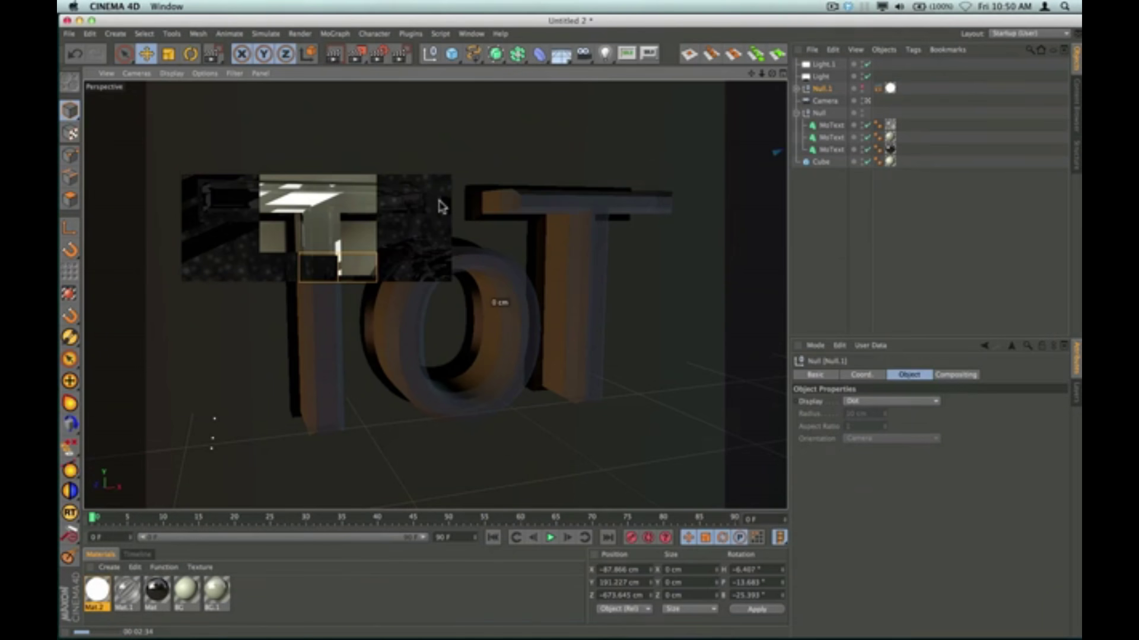